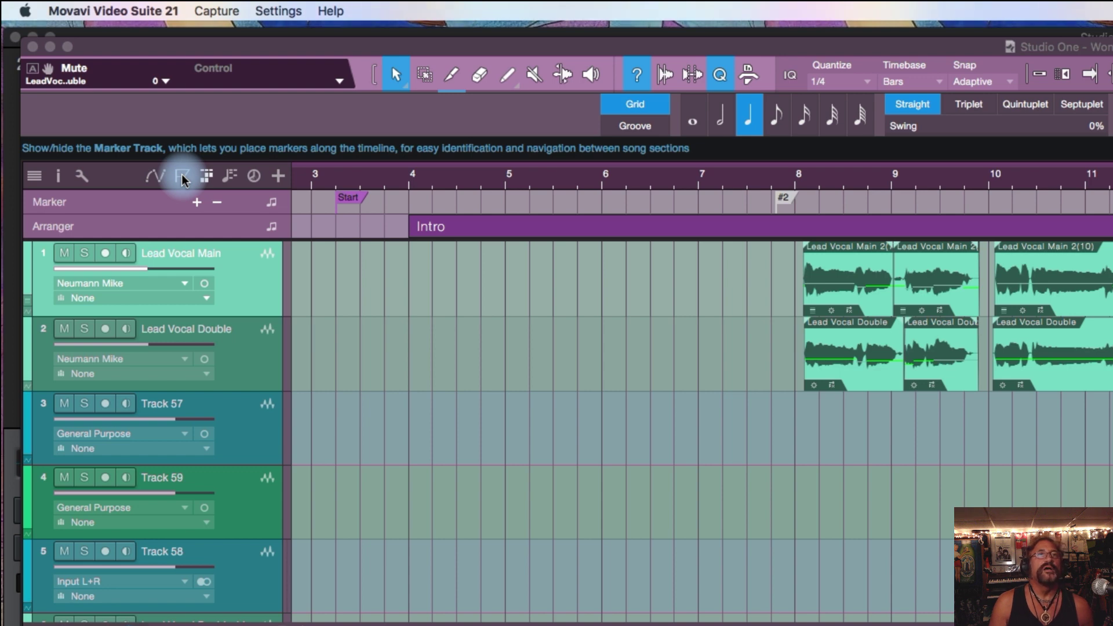
Hide the Marker track and the Arranger track in turn, showing each one again
click(182, 177)
click(182, 177)
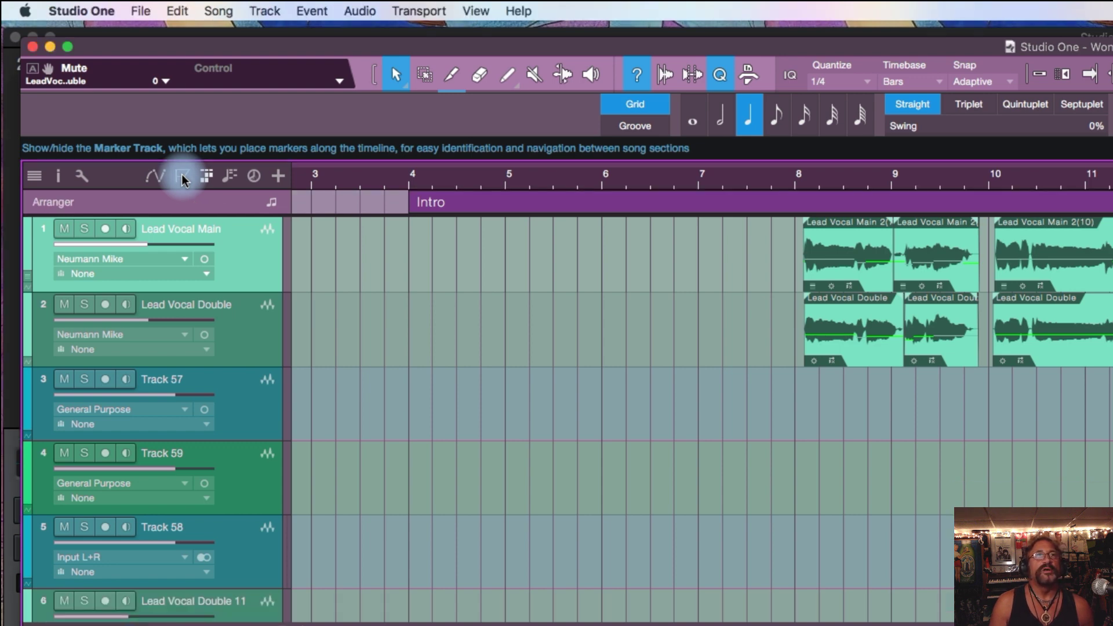
click(181, 178)
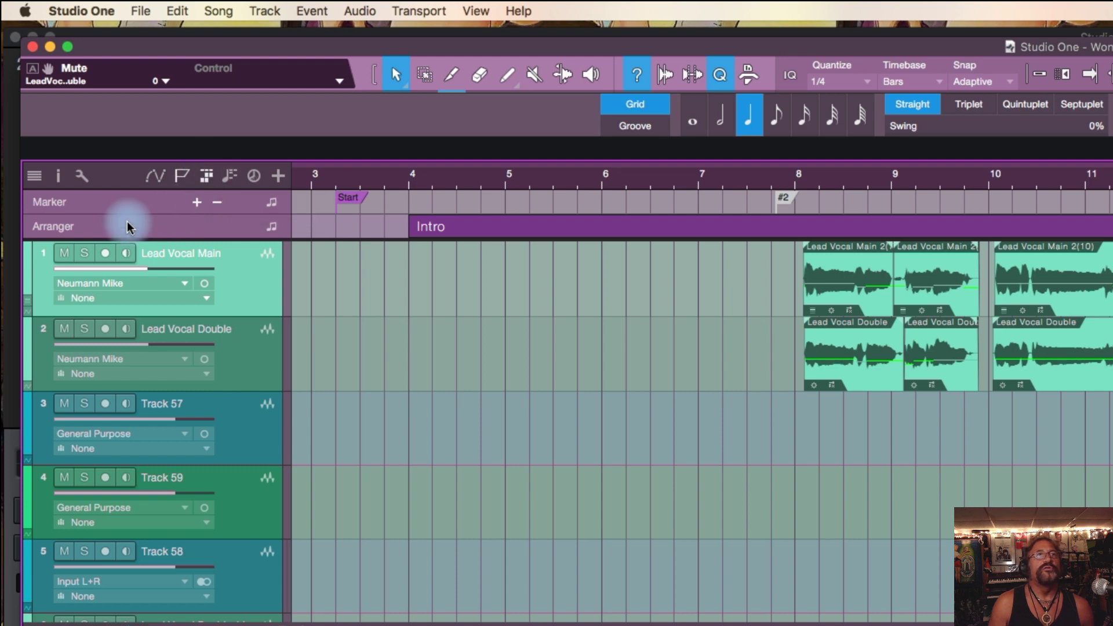
click(207, 179)
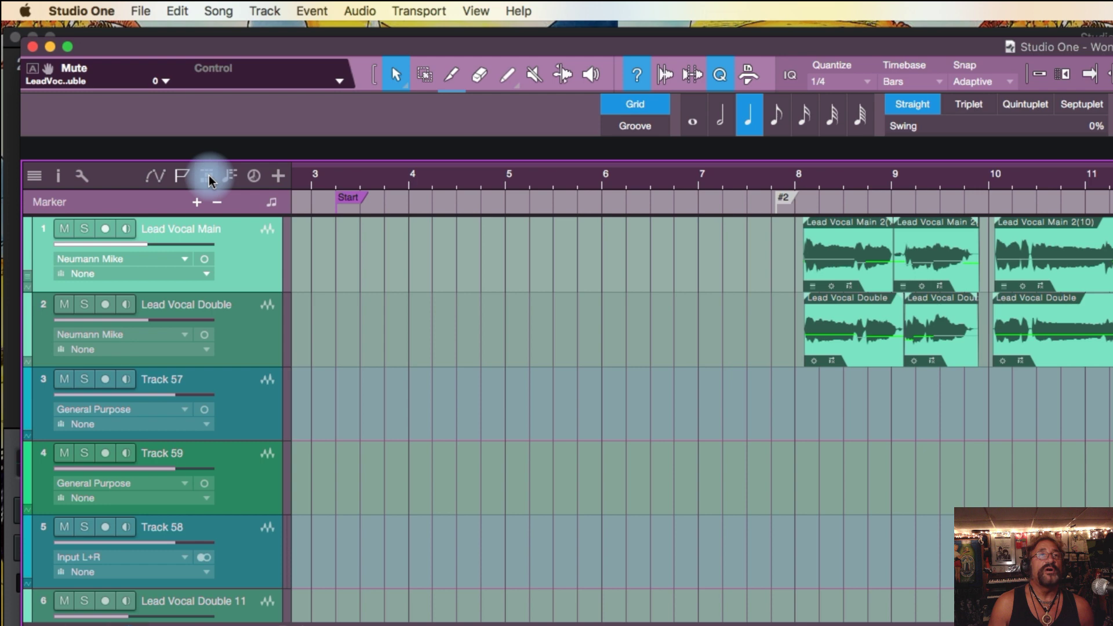
click(207, 178)
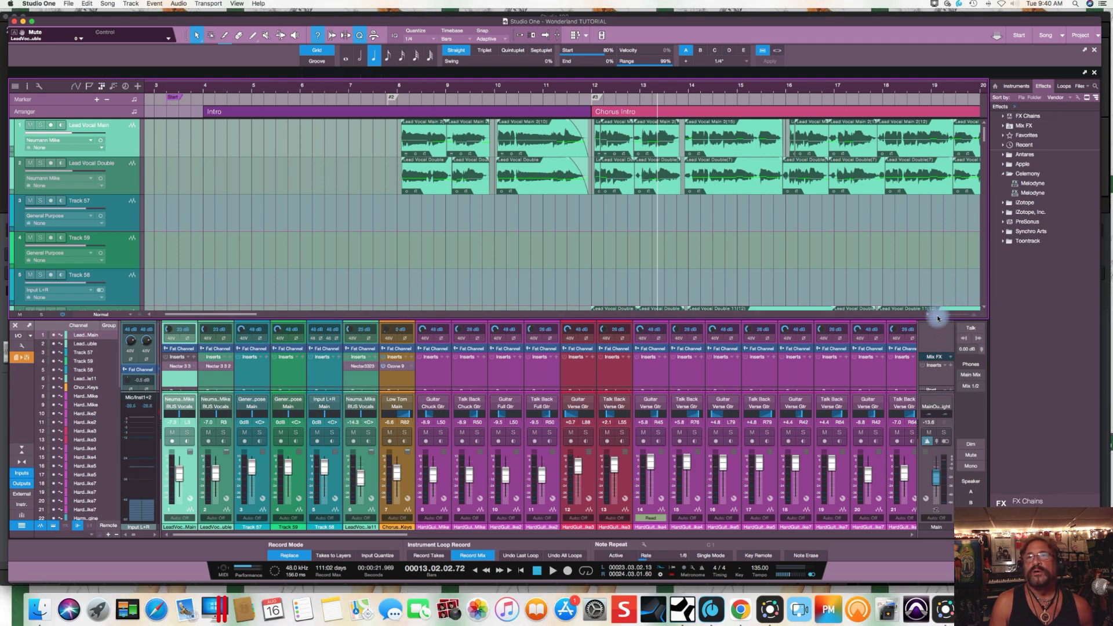
Examine the song's arranger sections along the timeline, from the Intro through the choruses and Bridge to Chorus Ending 1
key(w)
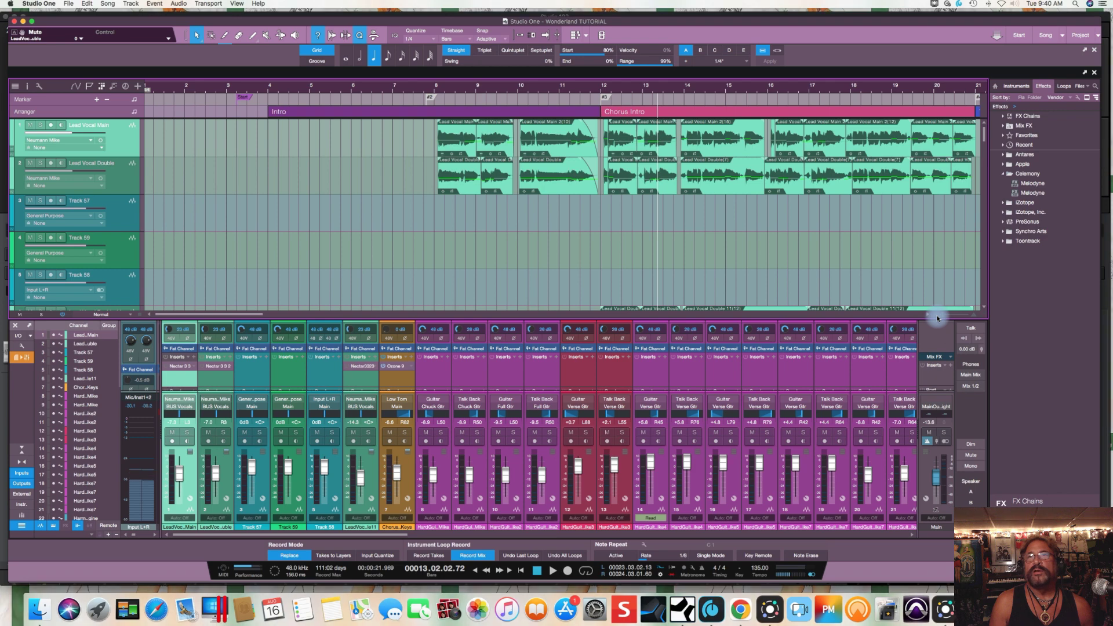
key(w)
key(w)
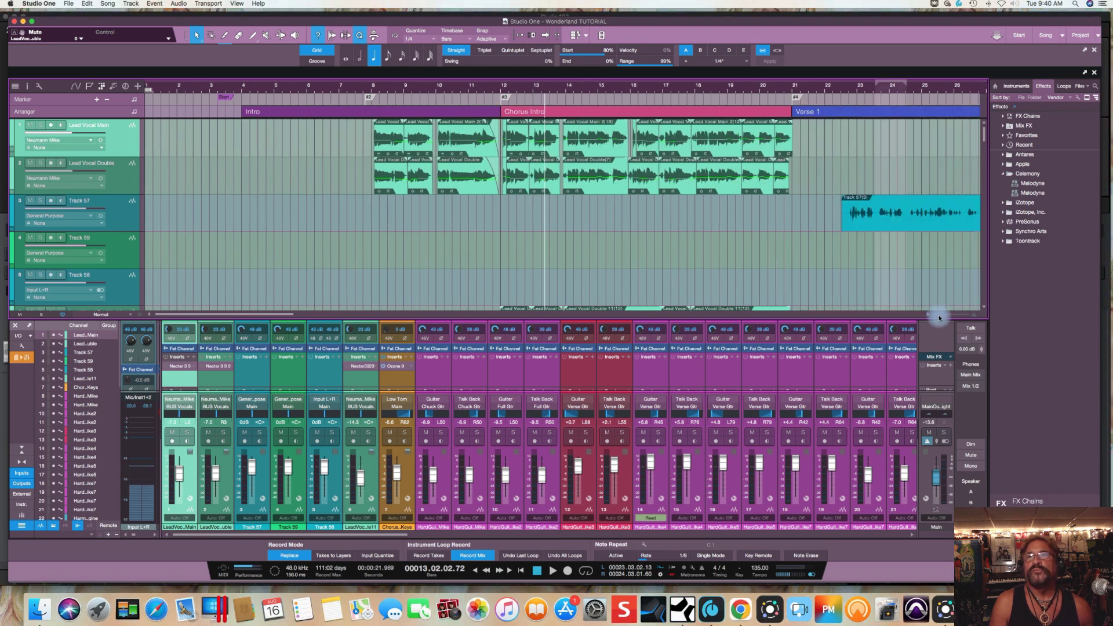
drag(939, 317, 927, 317)
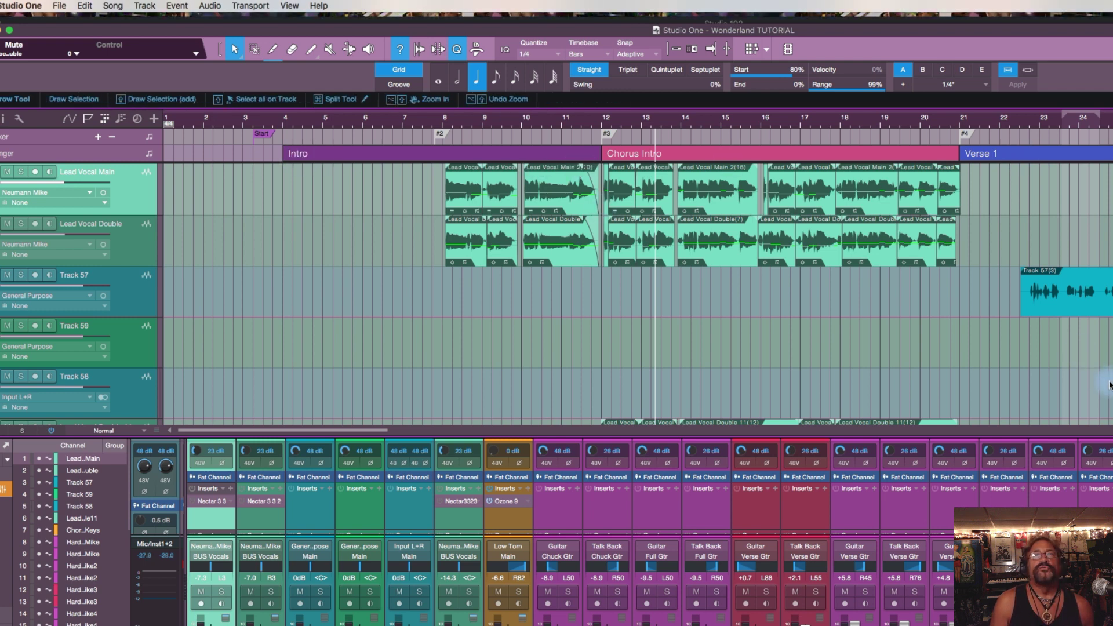
key(e)
key(e)
key(e)
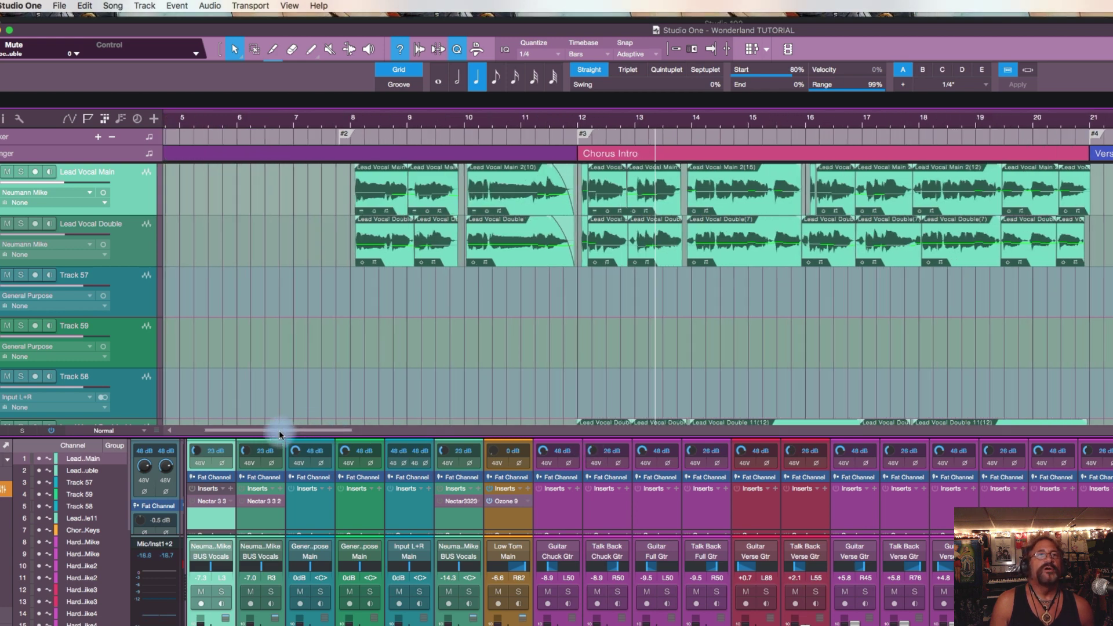
drag(279, 431, 393, 427)
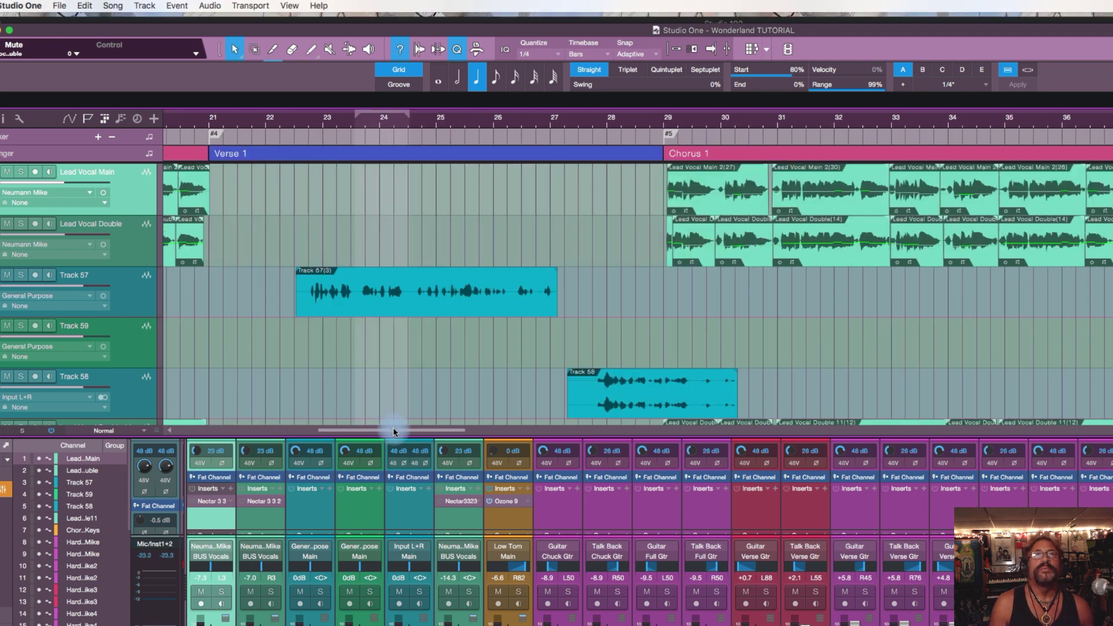
drag(393, 426, 443, 433)
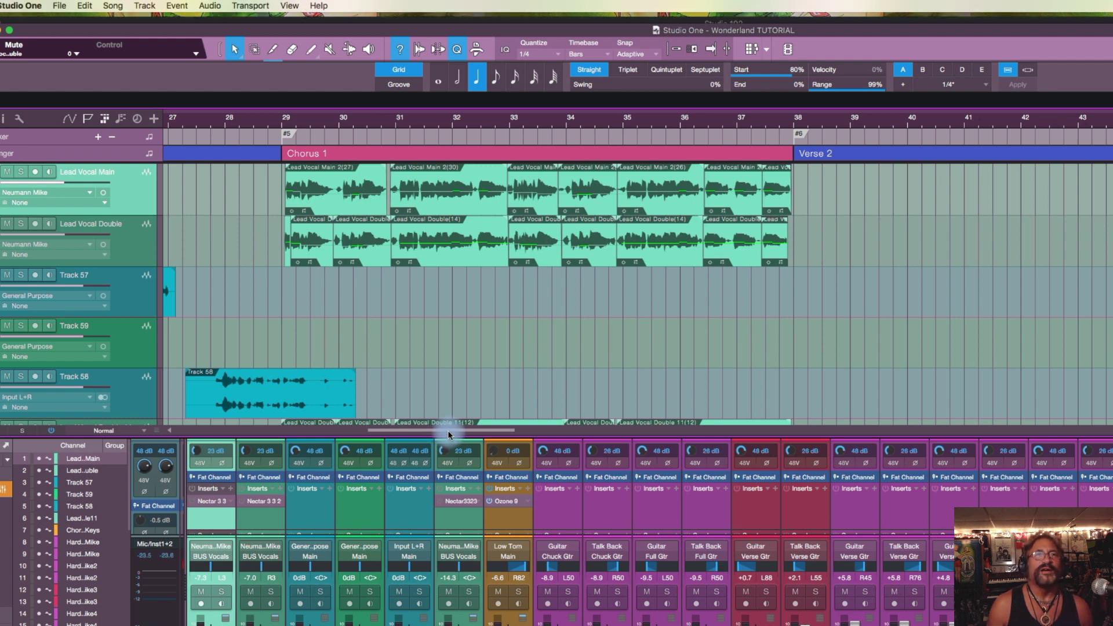
drag(448, 431, 642, 442)
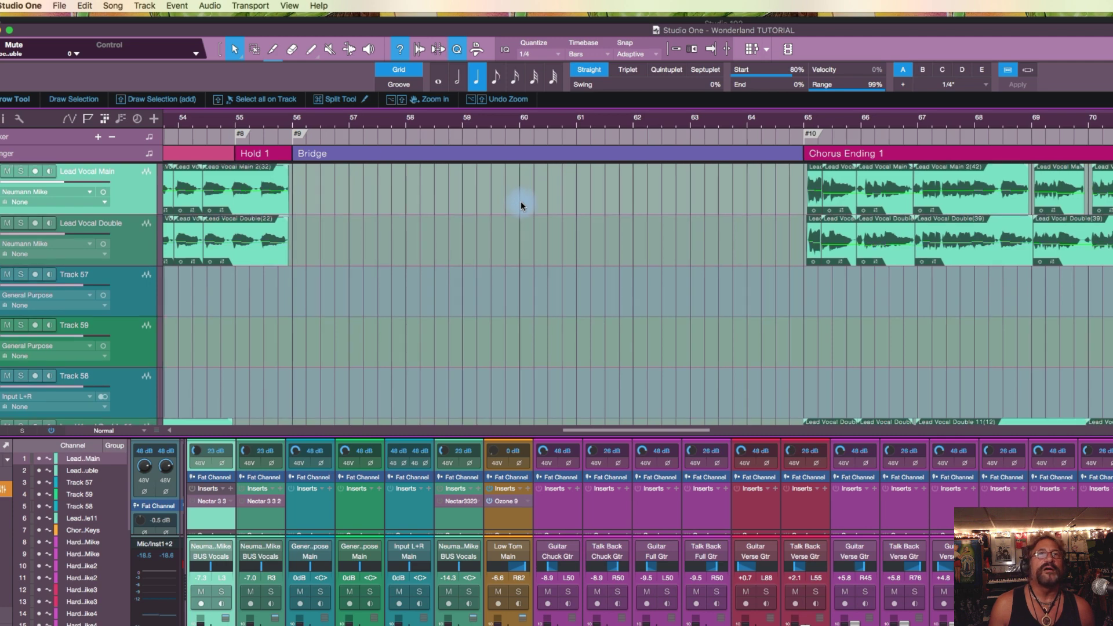
scroll(521, 202, down, 9)
scroll(519, 201, up, 9)
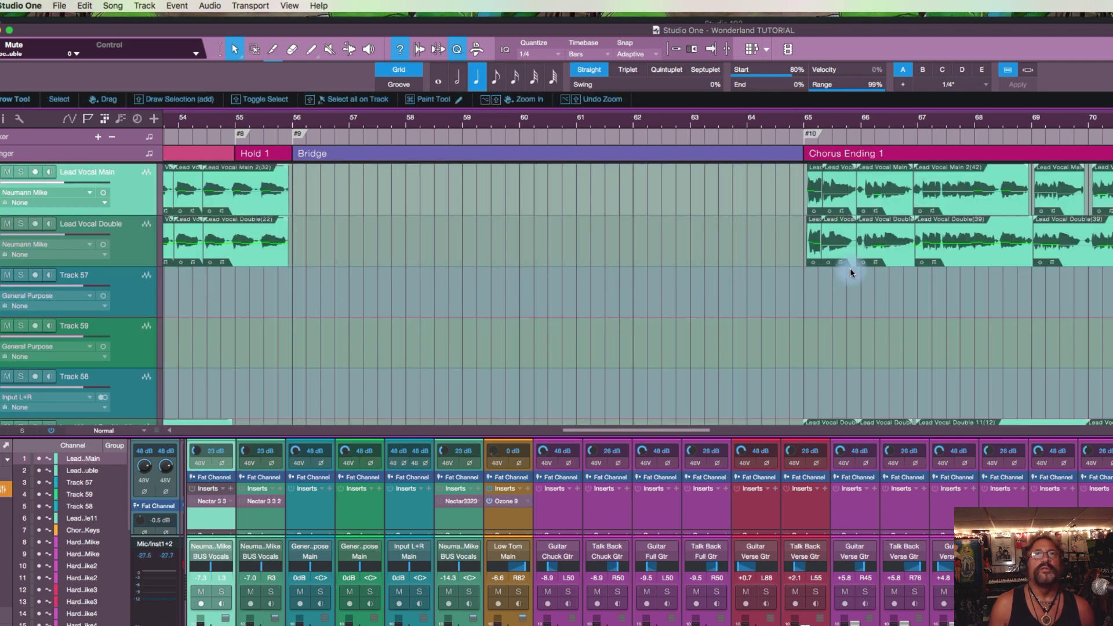
drag(730, 429, 314, 403)
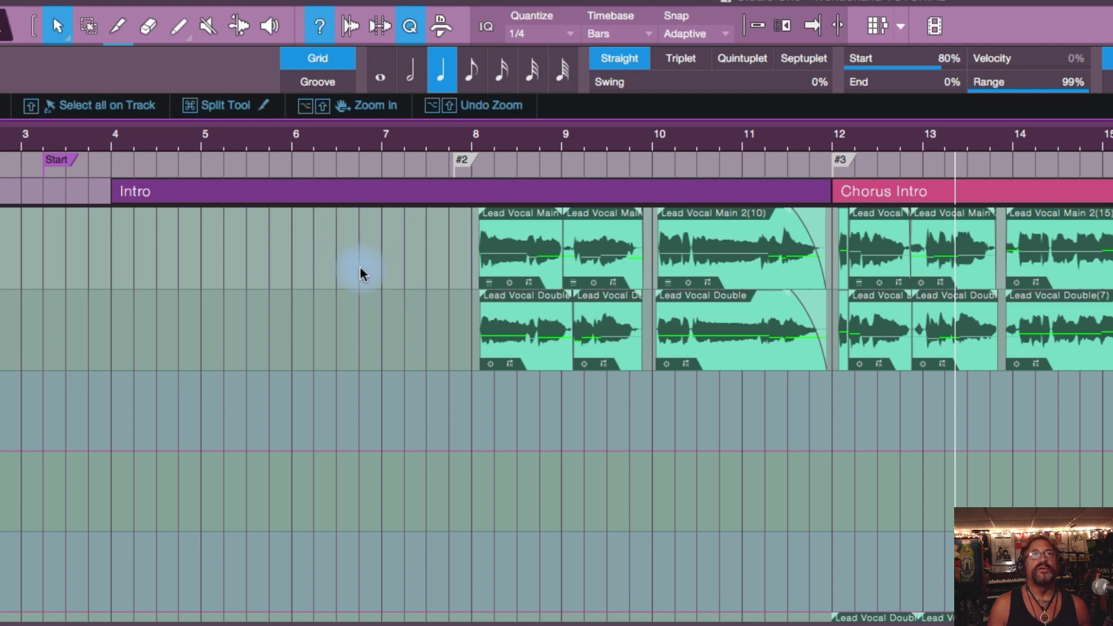
Turn on snapping and place the playback cursor at the start of the Chorus 1 section at bar 29
click(307, 346)
click(336, 346)
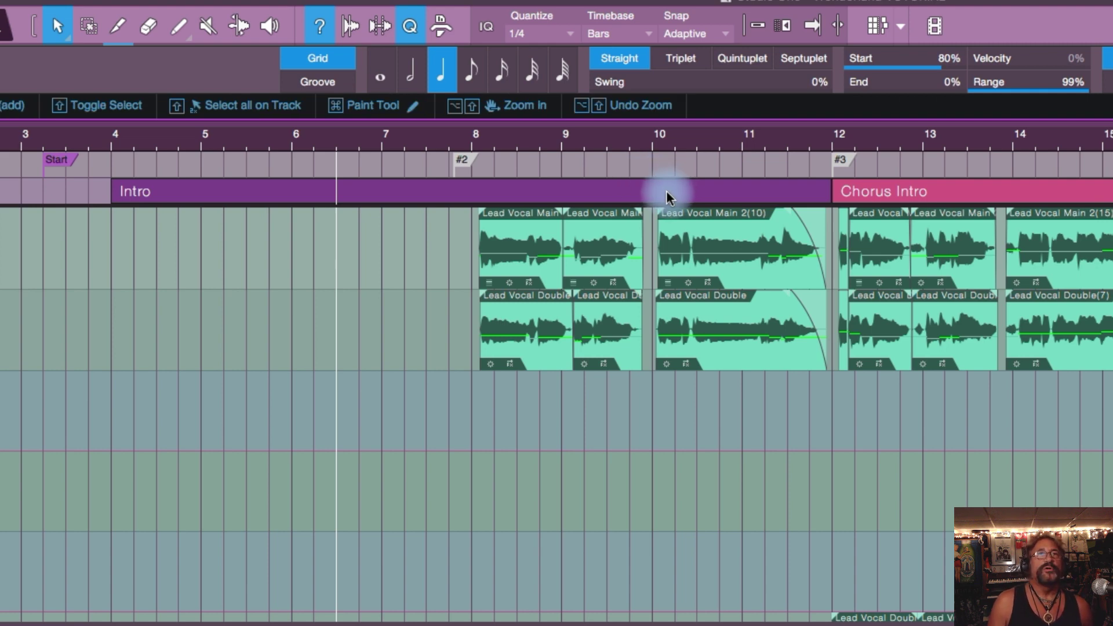
scroll(667, 197, right, 2)
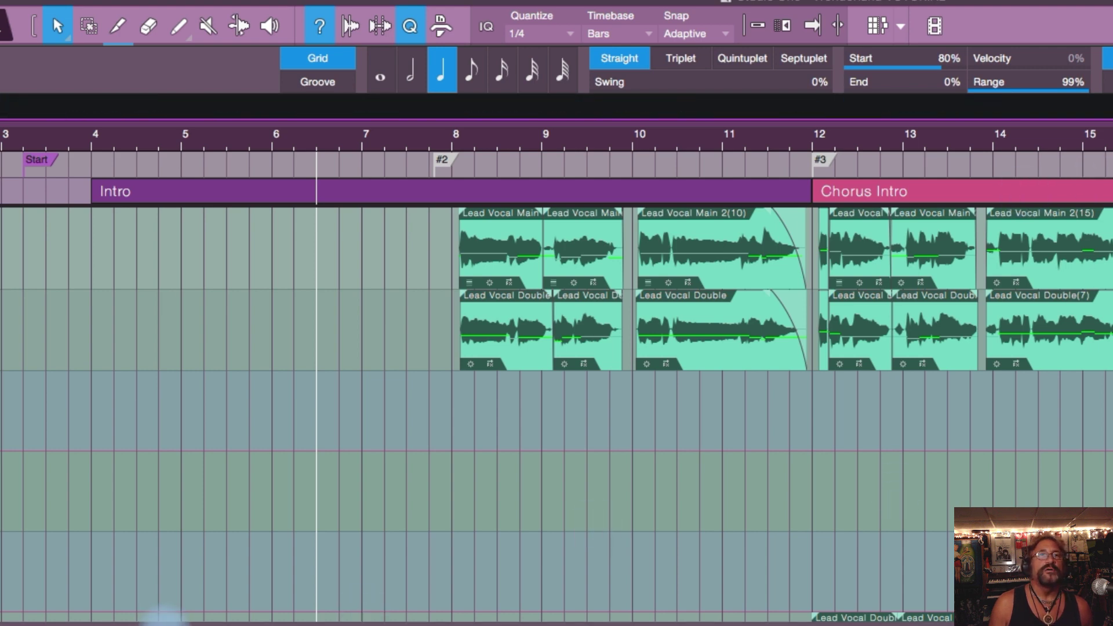
drag(171, 619, 454, 624)
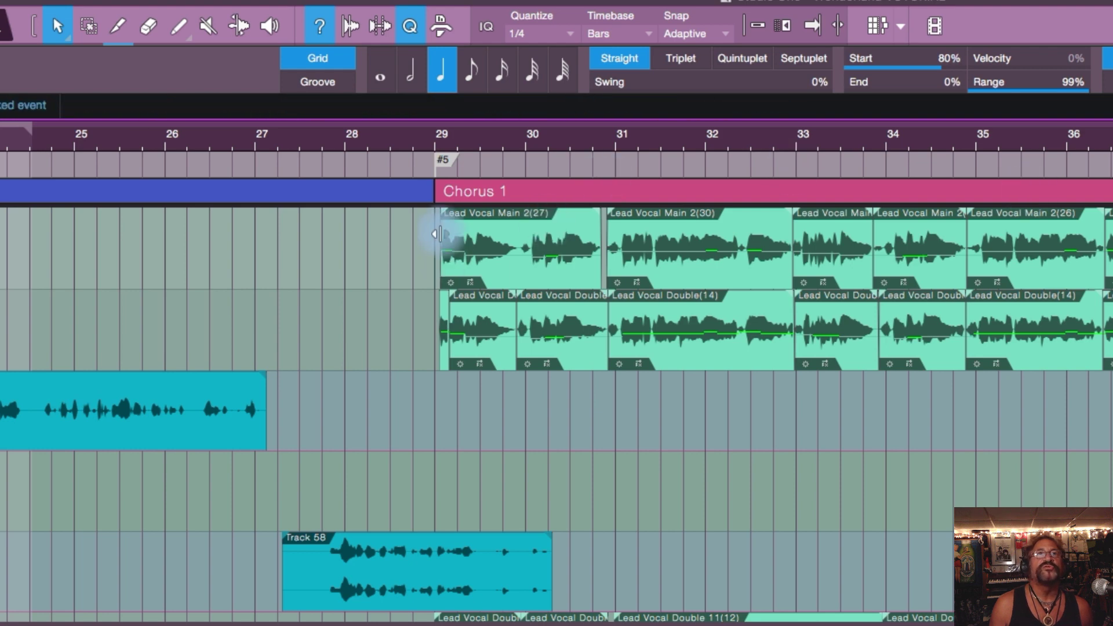
click(754, 25)
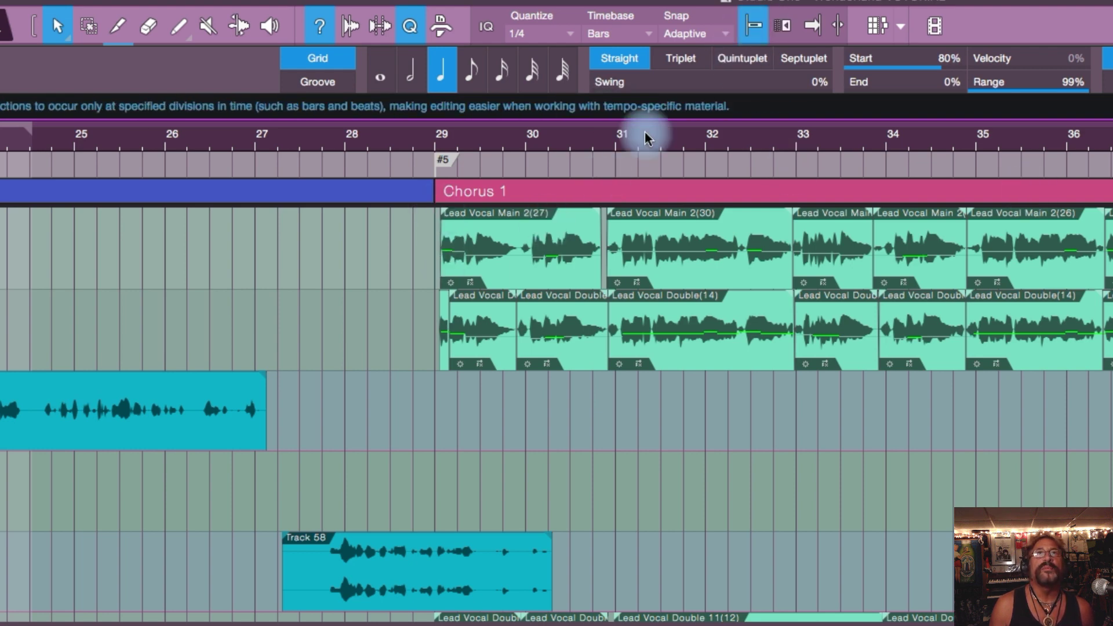
click(436, 413)
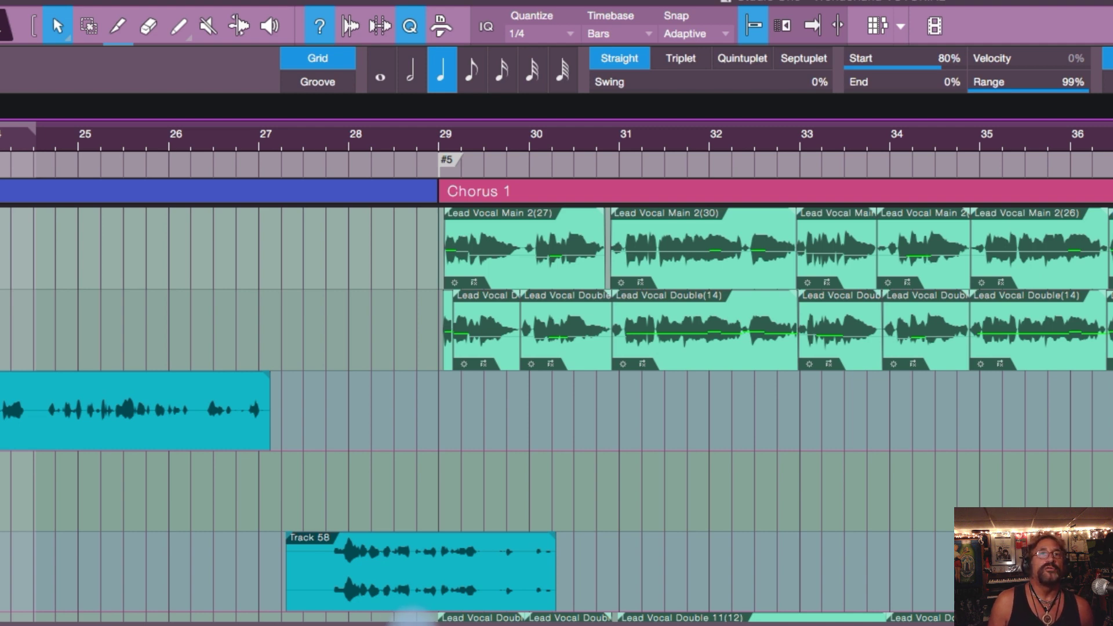
Review the commands available for the Intro arranger section and place the playback cursor at its start at bar 4
drag(408, 619, 160, 616)
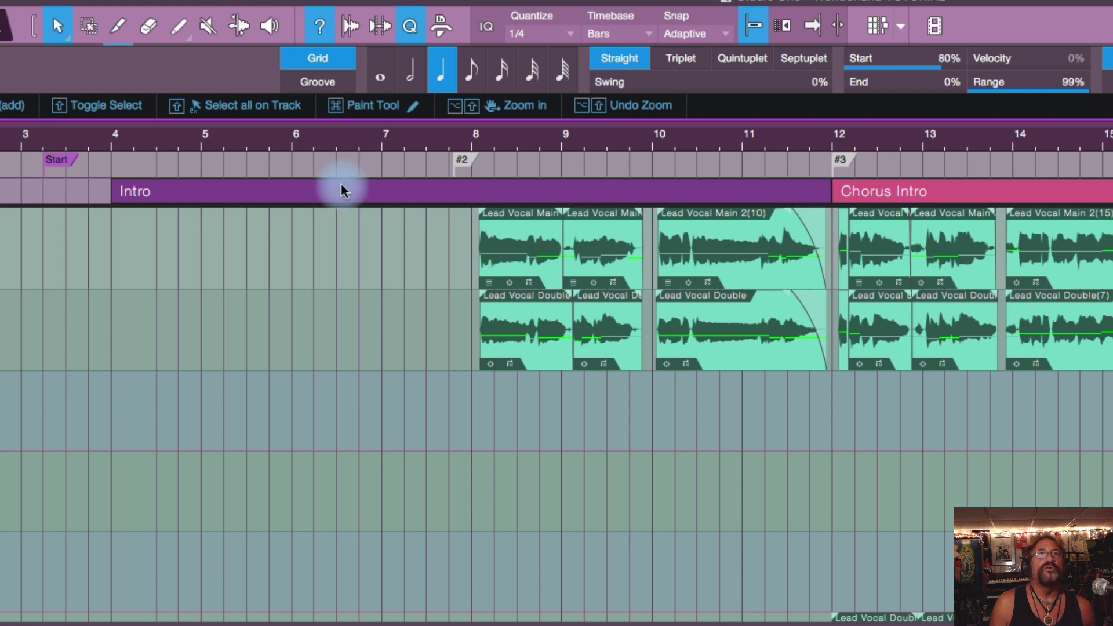
click(354, 192)
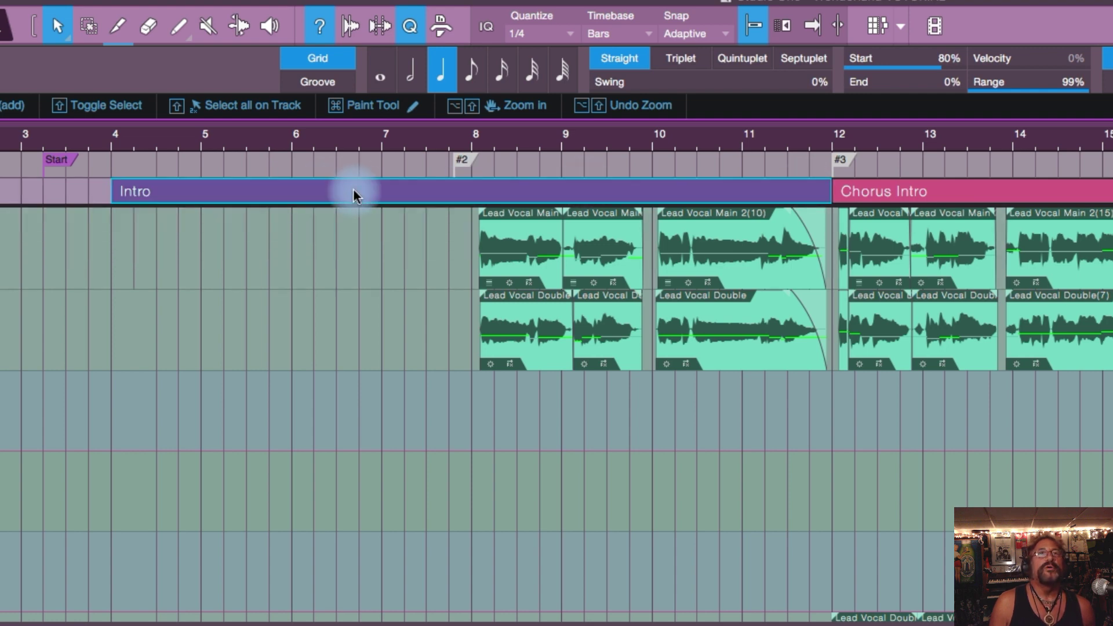
right_click(353, 192)
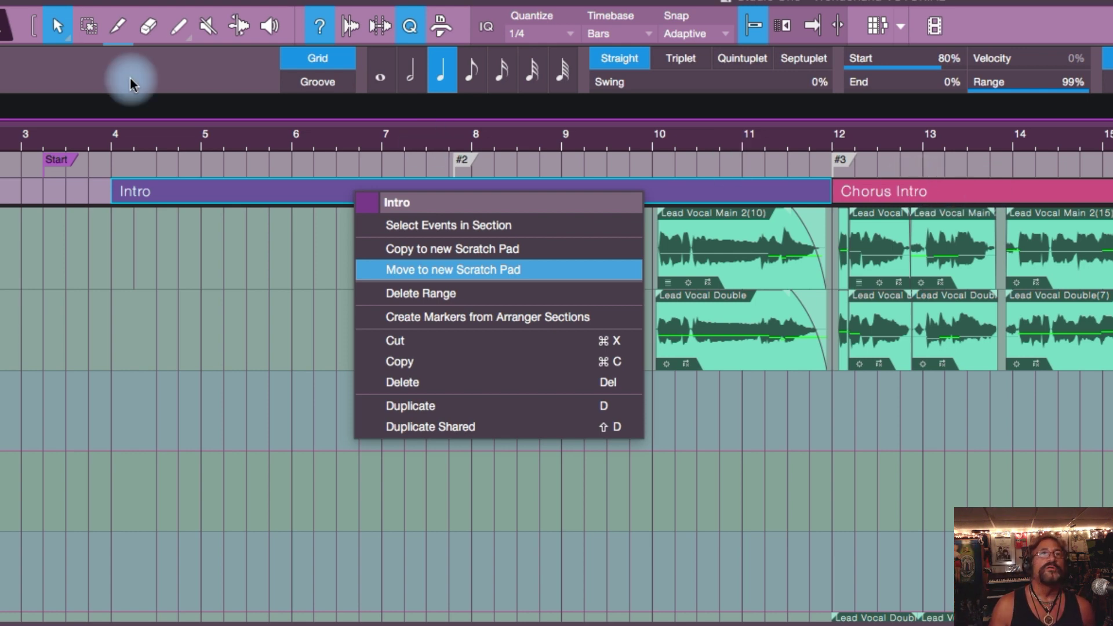
click(110, 267)
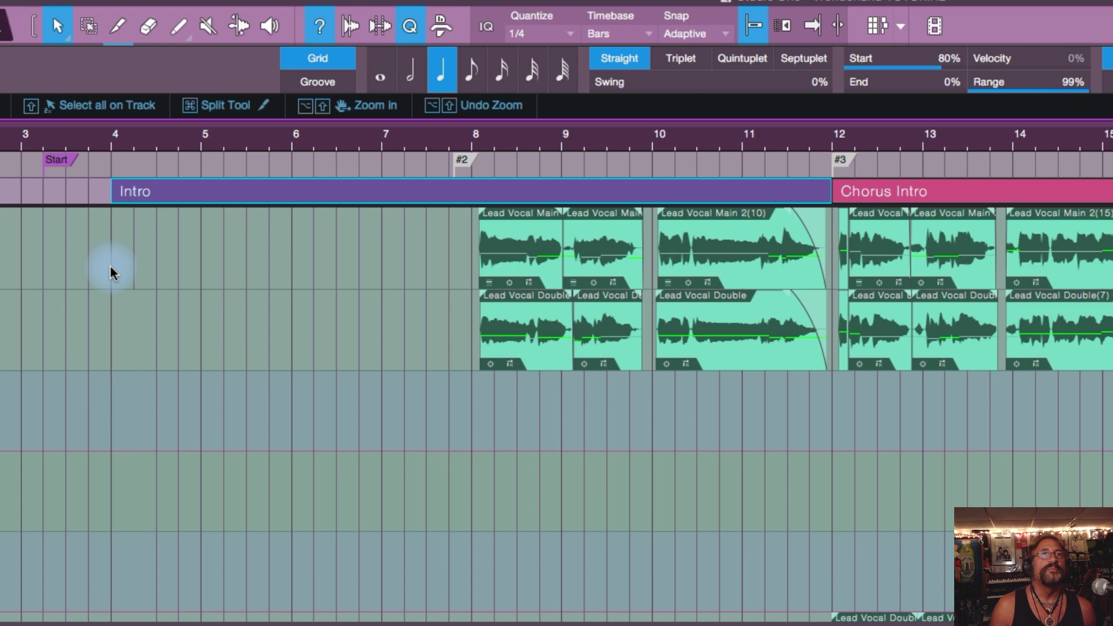
click(110, 262)
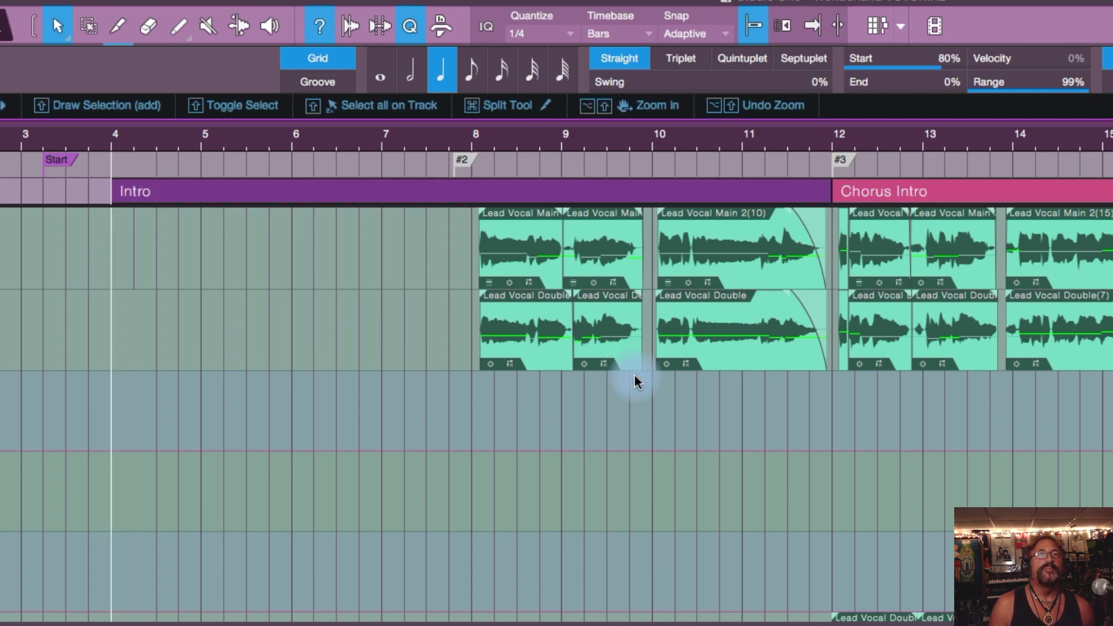
Delete the Intro section from the Arranger track, keeping its audio events
right_click(443, 186)
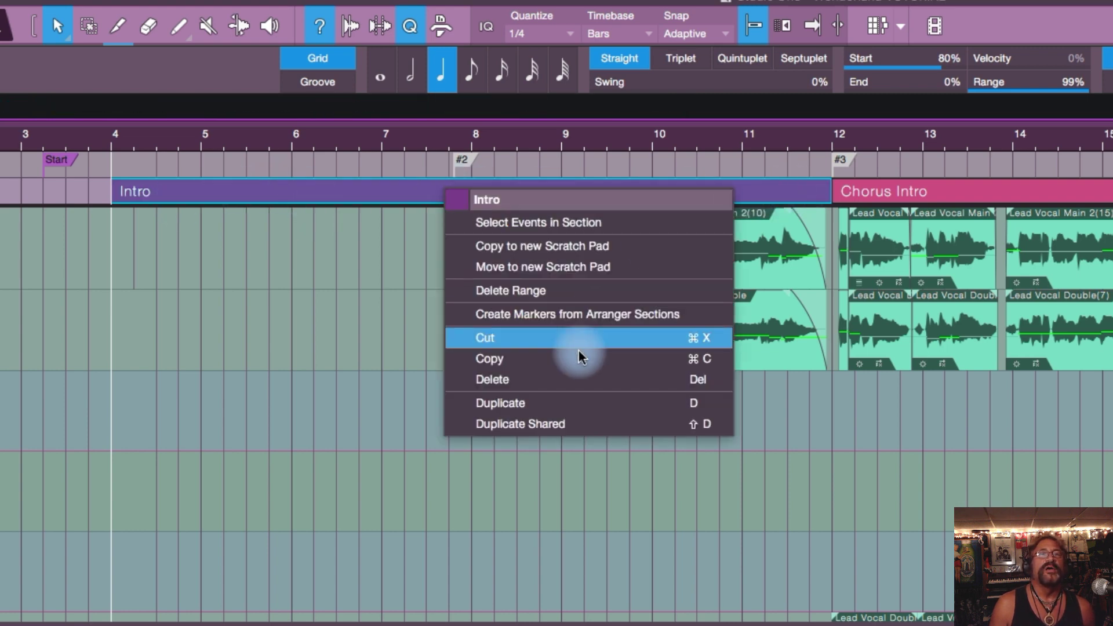
click(522, 388)
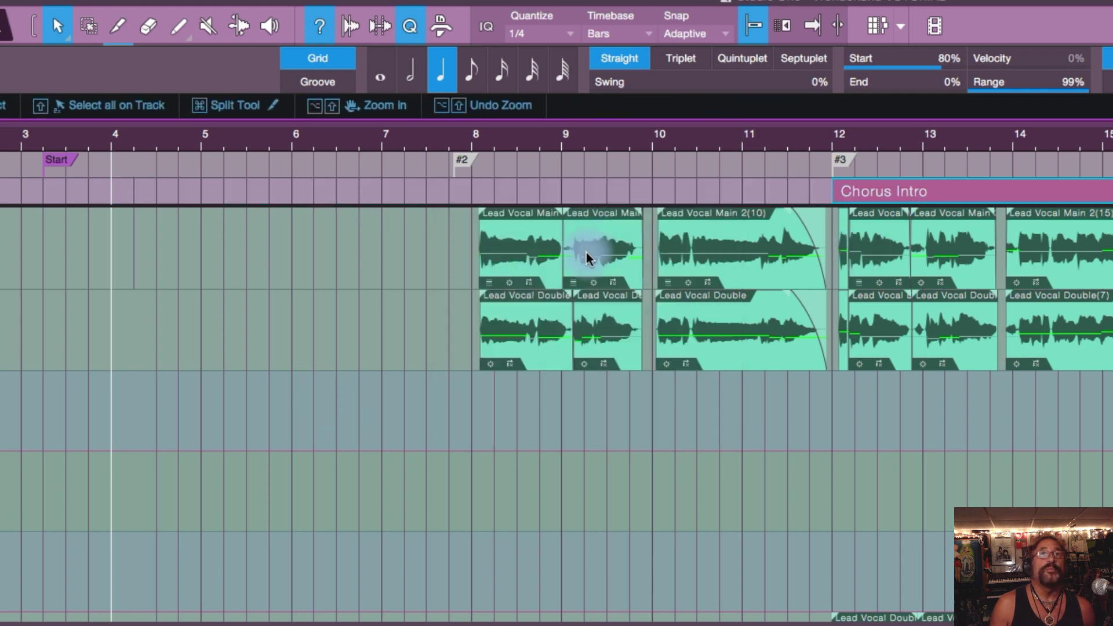
scroll(586, 289, down, 6)
scroll(585, 289, up, 2)
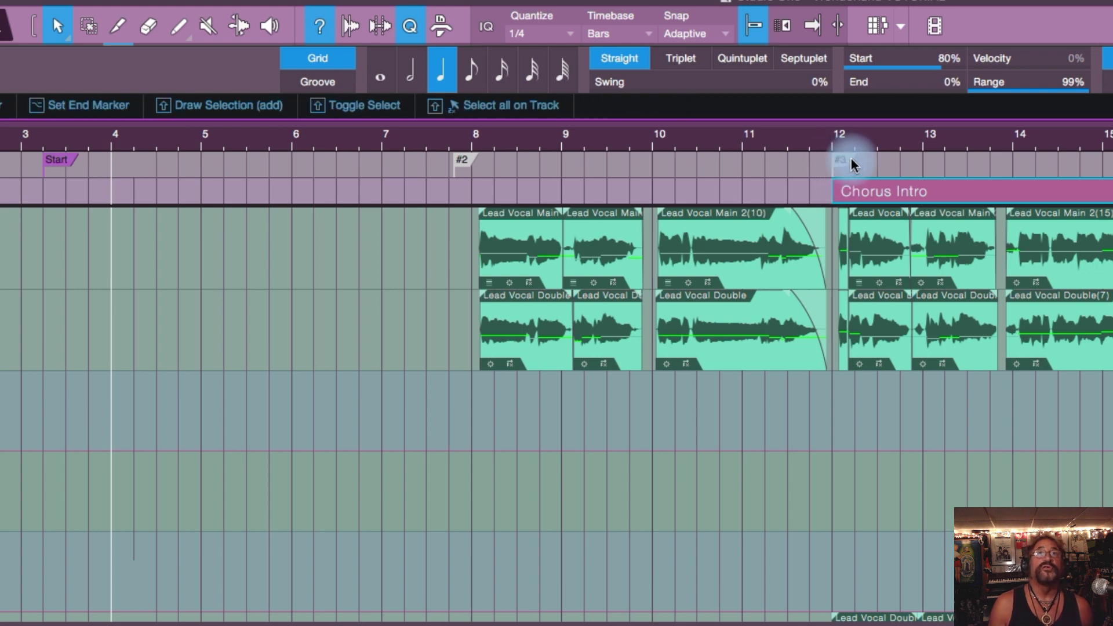
Create a new arranger section before the Chorus Intro and extend it from bar 4 to bar 12
super+click(424, 190)
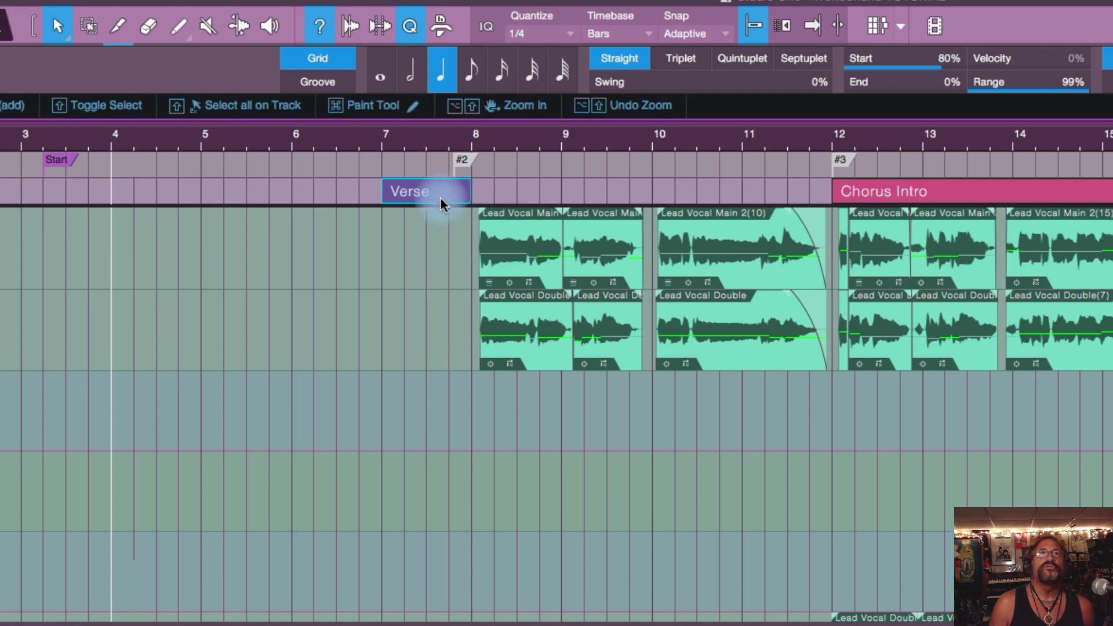
drag(381, 192, 111, 187)
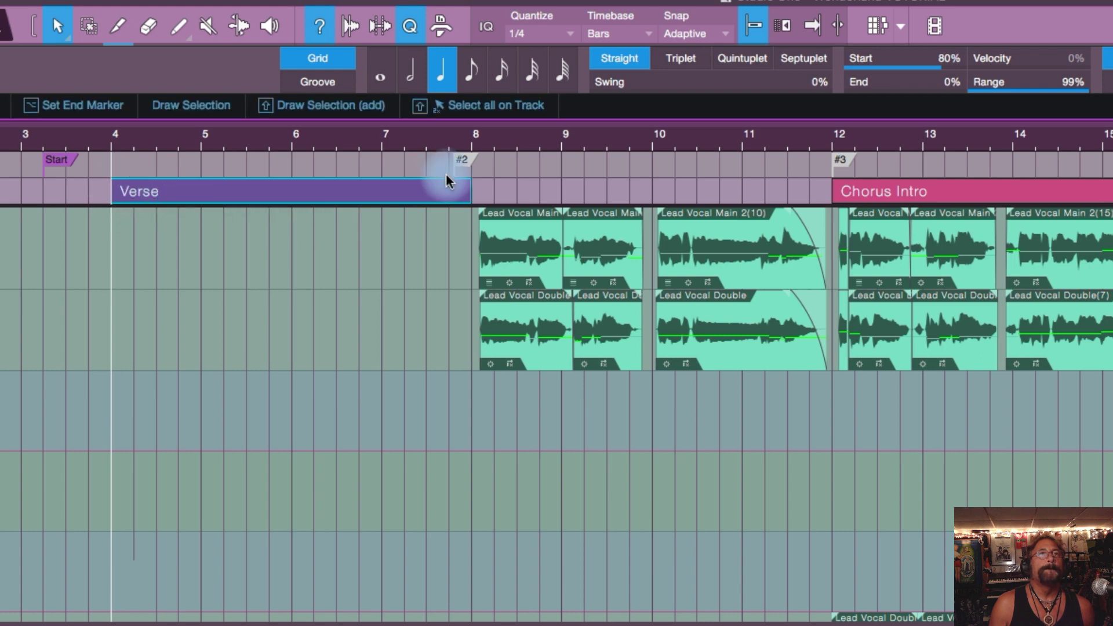
drag(479, 187, 822, 184)
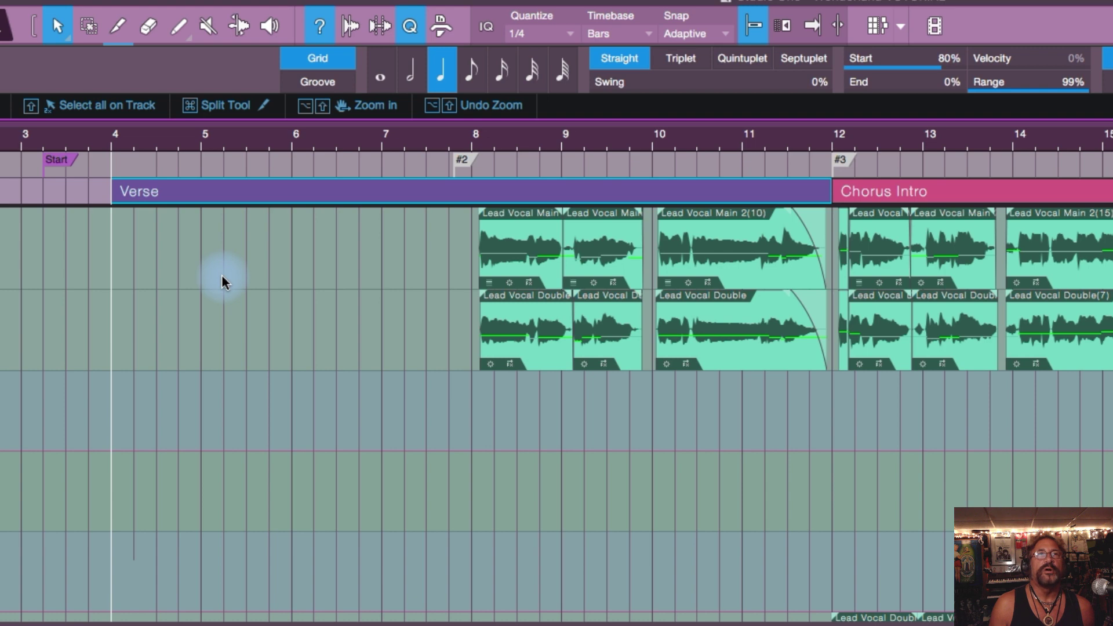
Rename the new arranger section as Intro and colour it purple
right_click(179, 192)
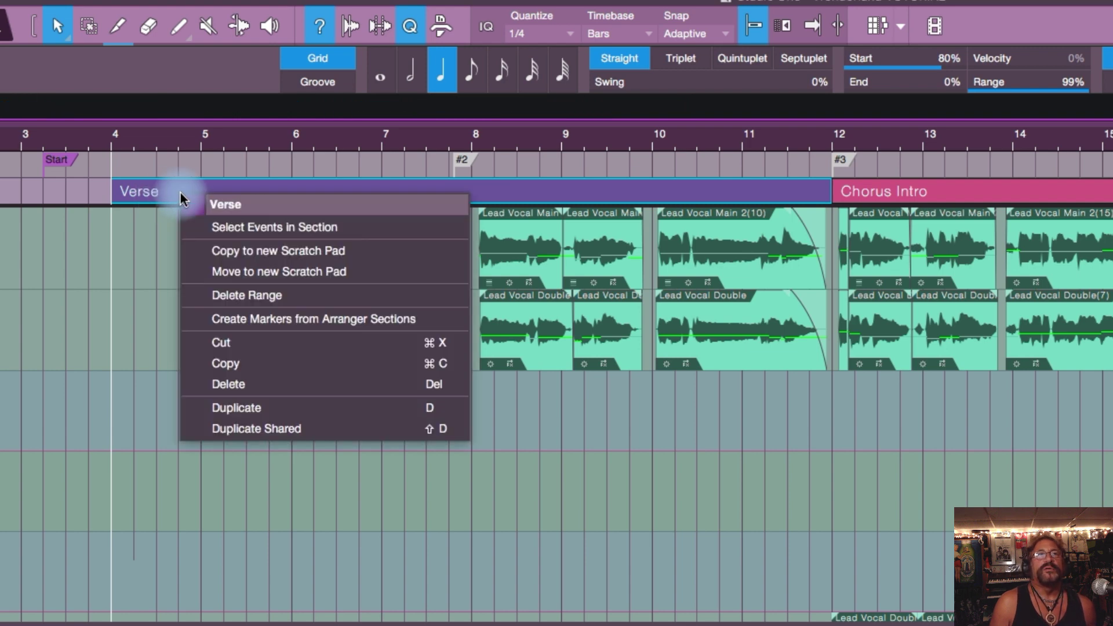
click(234, 204)
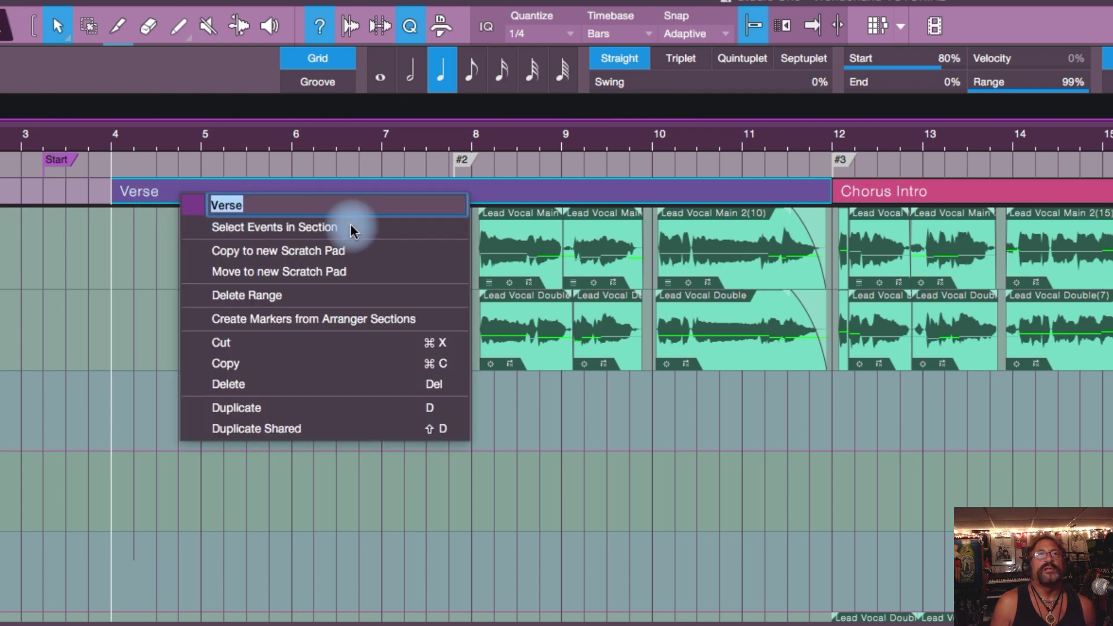
text(Intro)
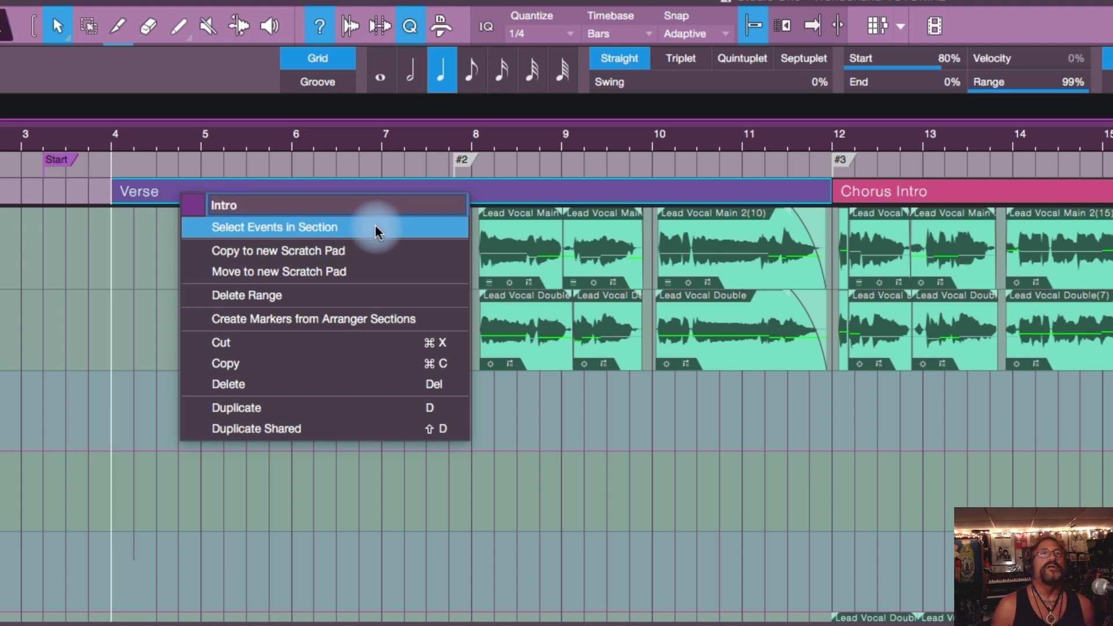
key(Return)
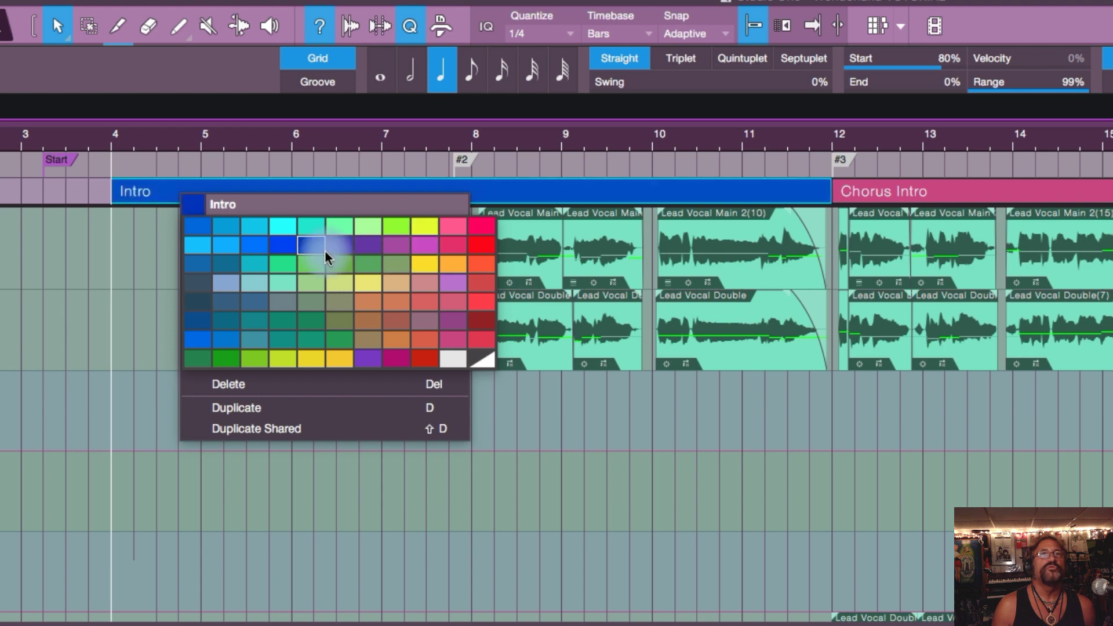
click(366, 247)
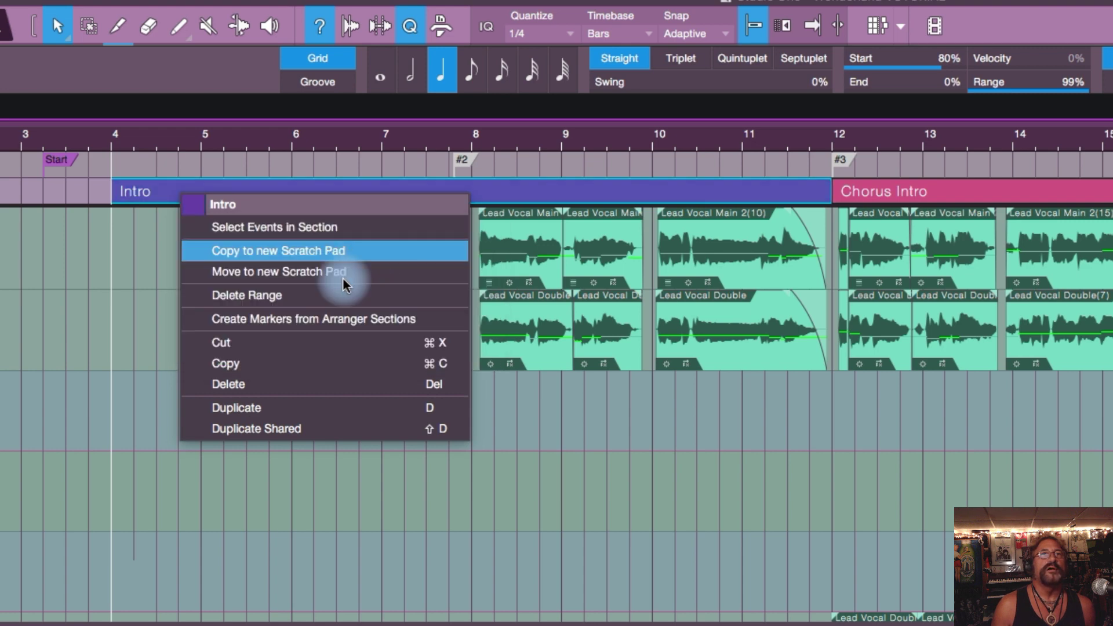
click(74, 259)
click(276, 249)
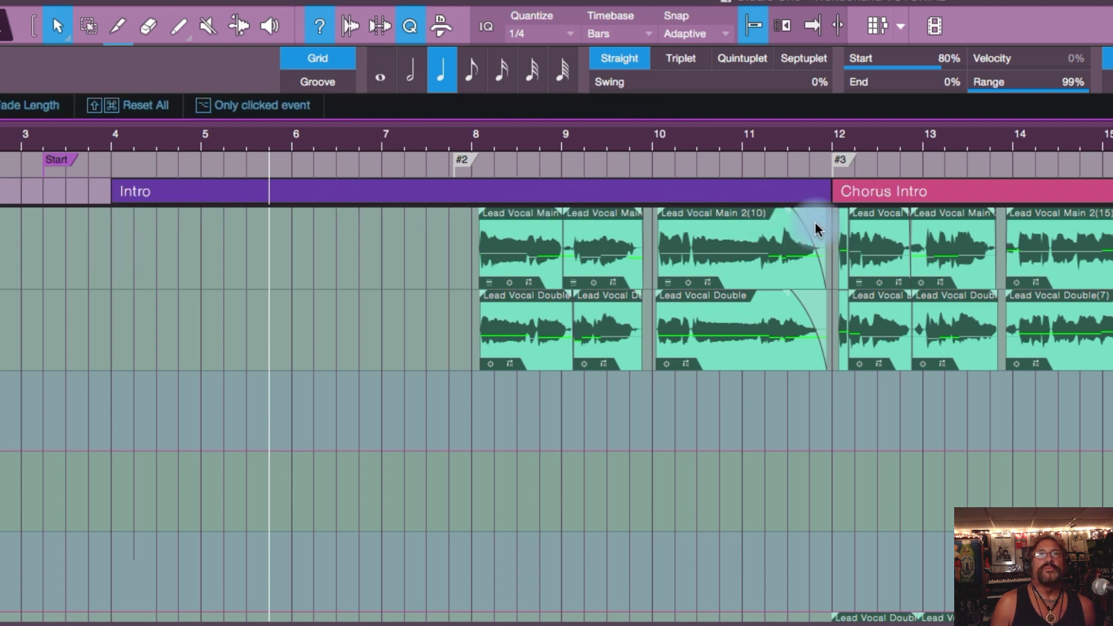
Review the commands available for the Chorus Intro arranger section
scroll(686, 311, down, 5)
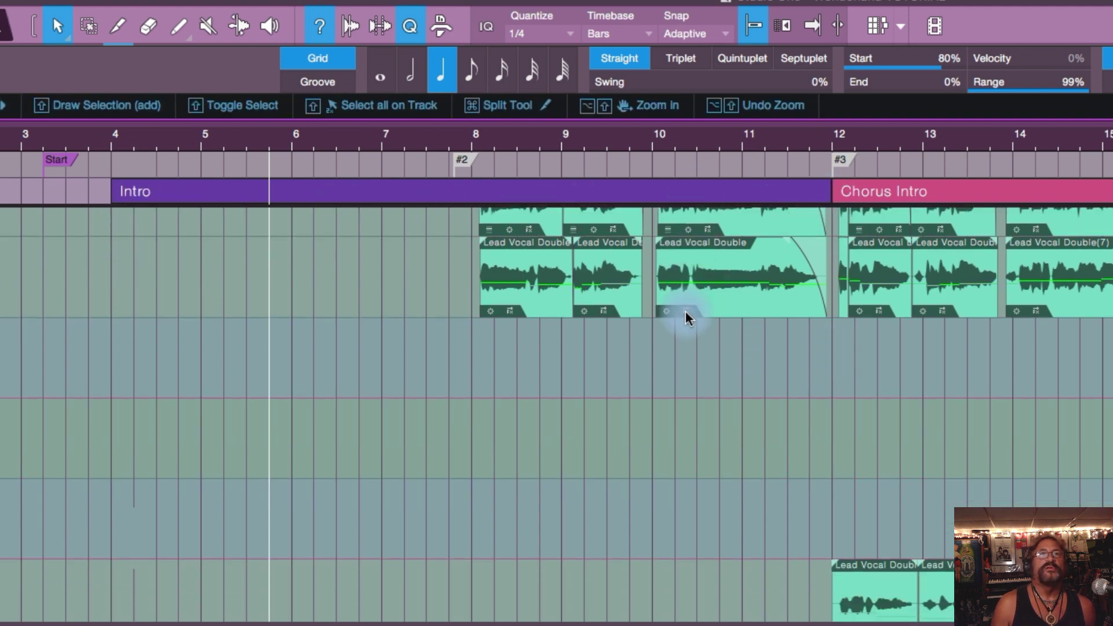
scroll(685, 310, up, 5)
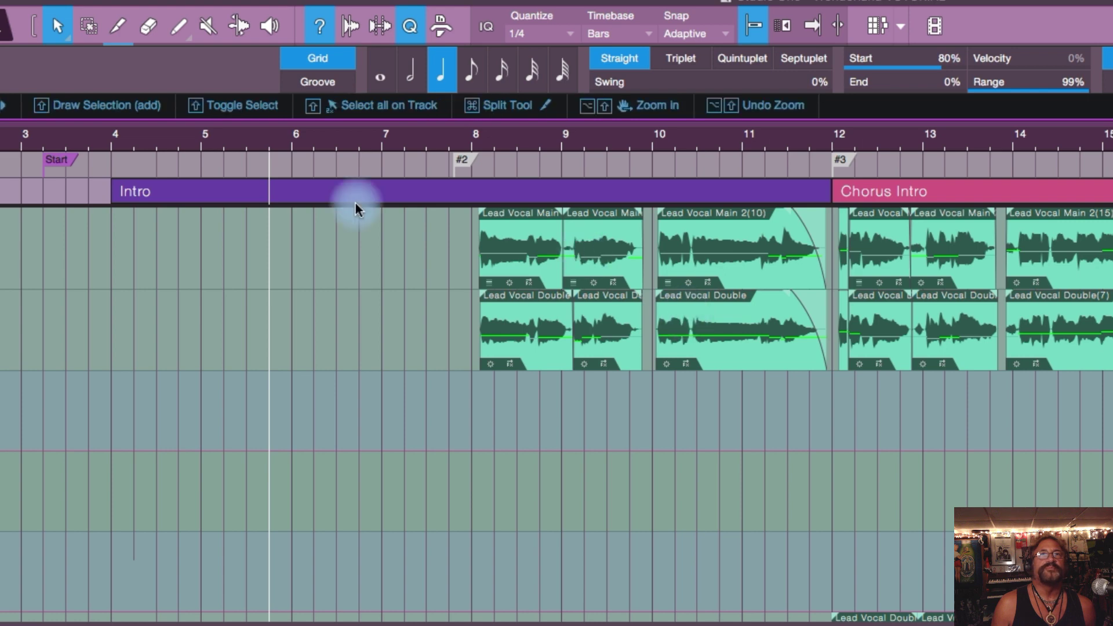
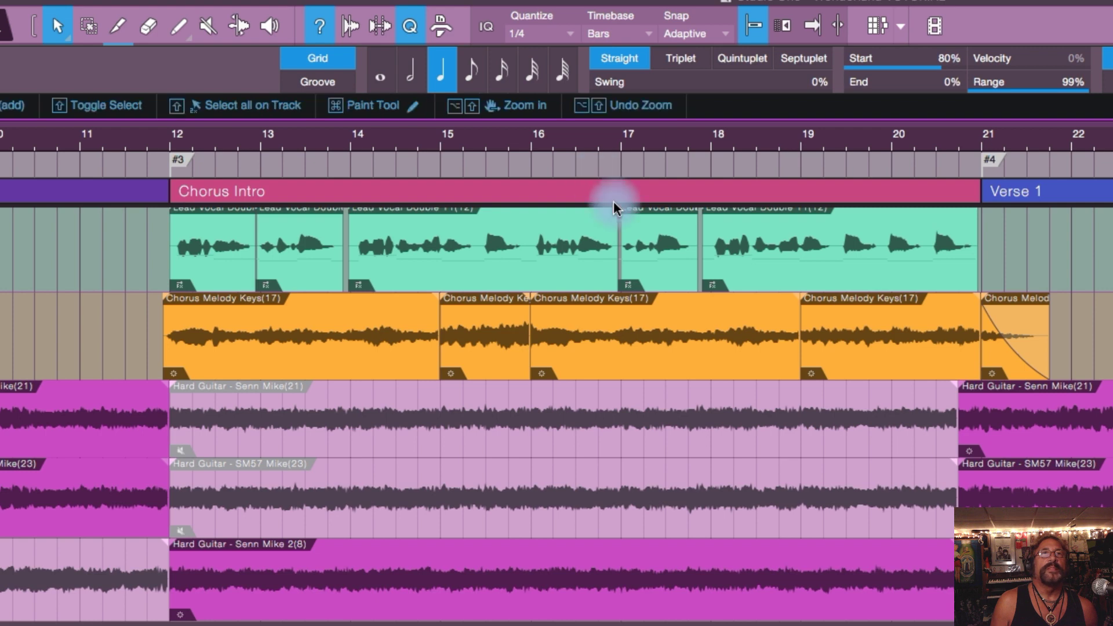
scroll(627, 242, up, 5)
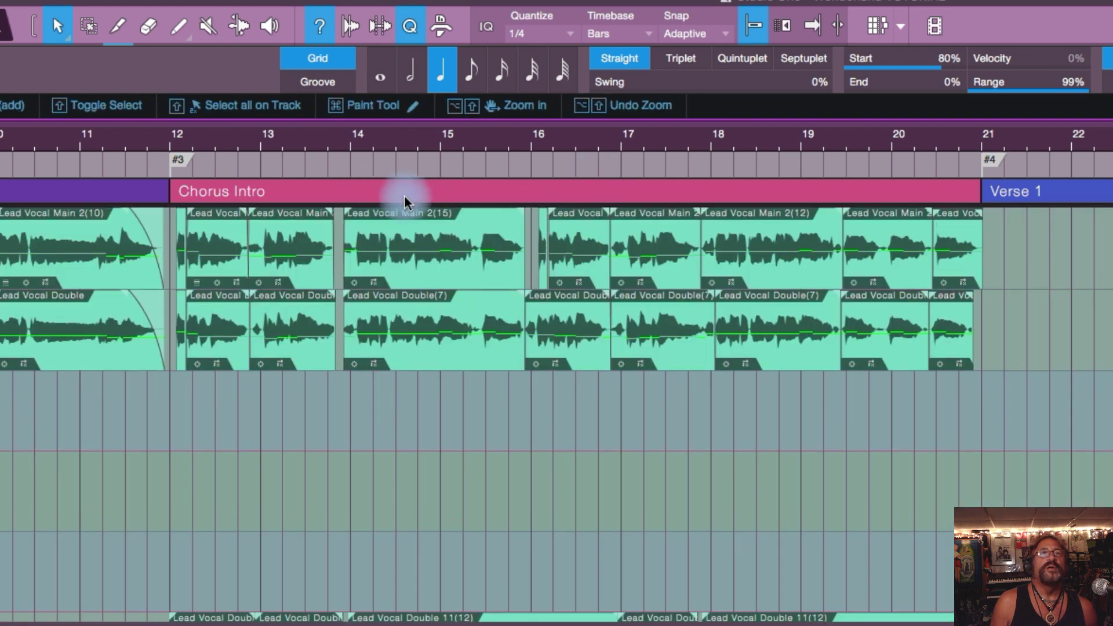
click(465, 191)
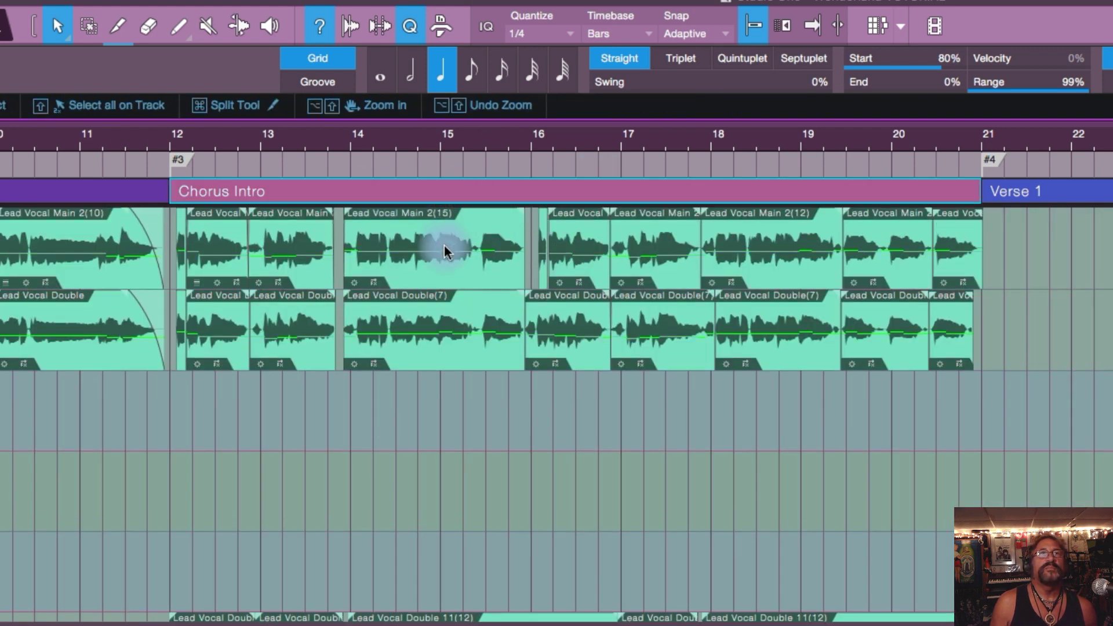
right_click(488, 186)
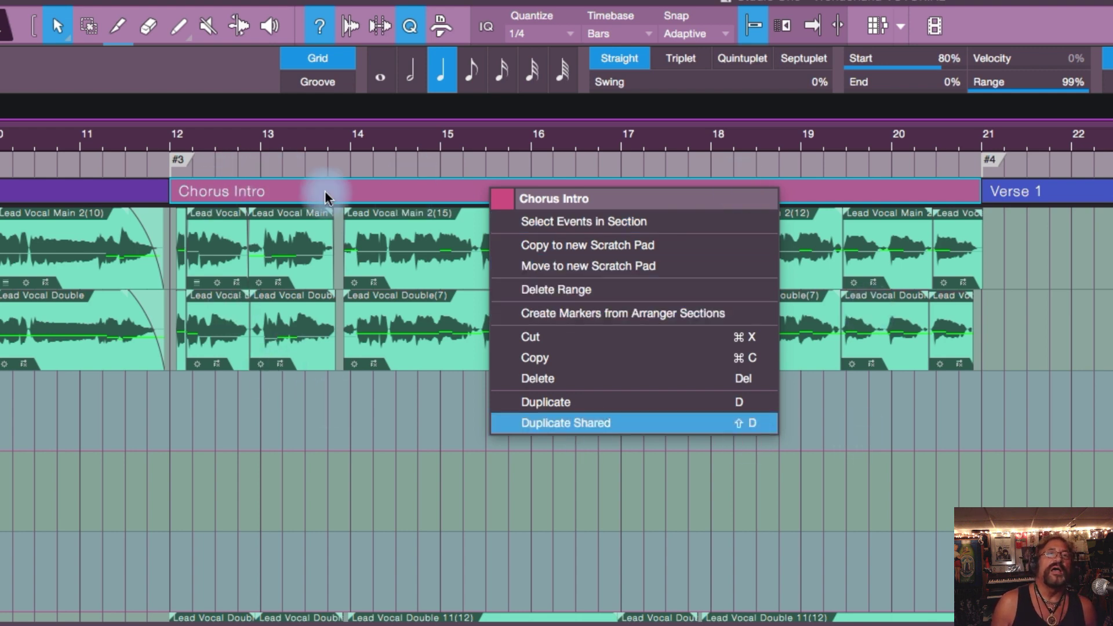
click(919, 440)
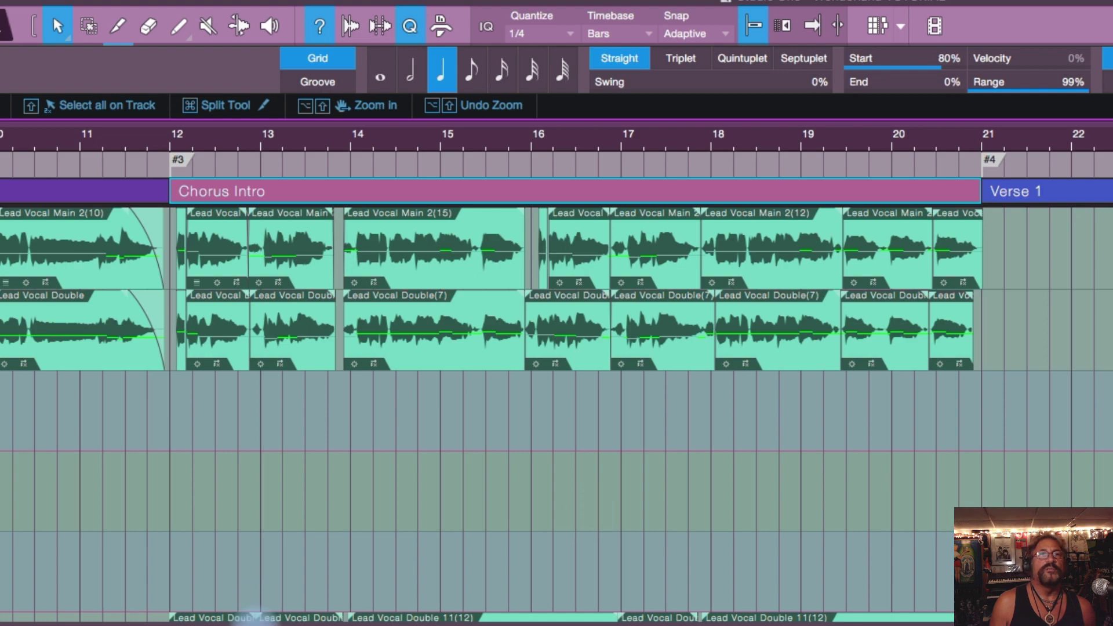
Examine the Chorus Ending 3 section starting at bar 81 and return to the Chorus Intro section
scroll(589, 514, right, 10)
scroll(590, 513, right, 20)
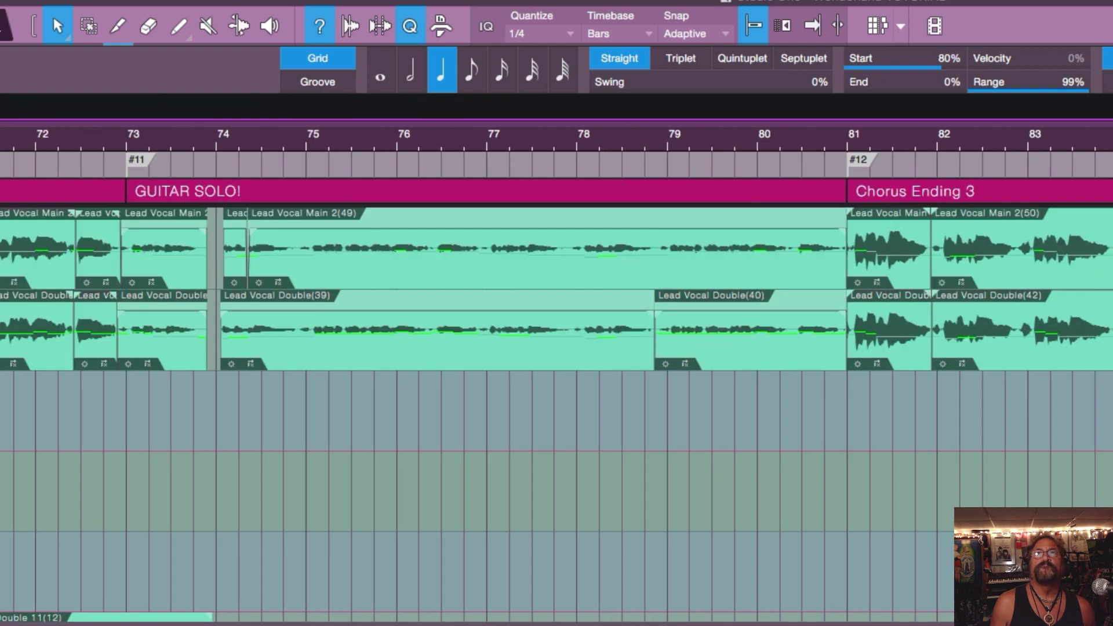
click(788, 507)
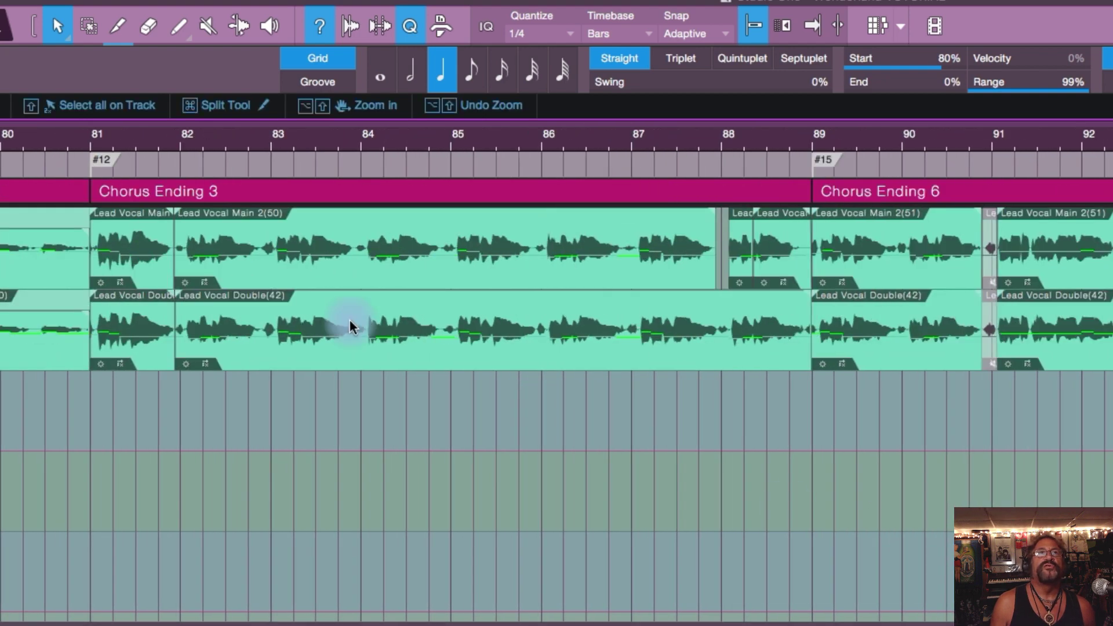
click(196, 189)
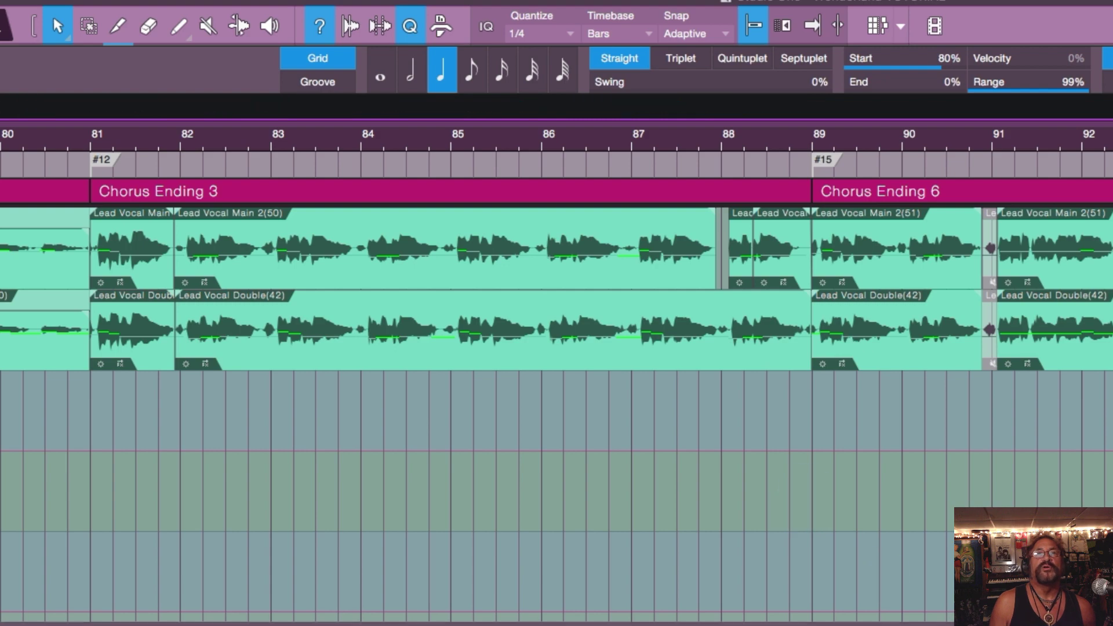
drag(884, 620, 257, 620)
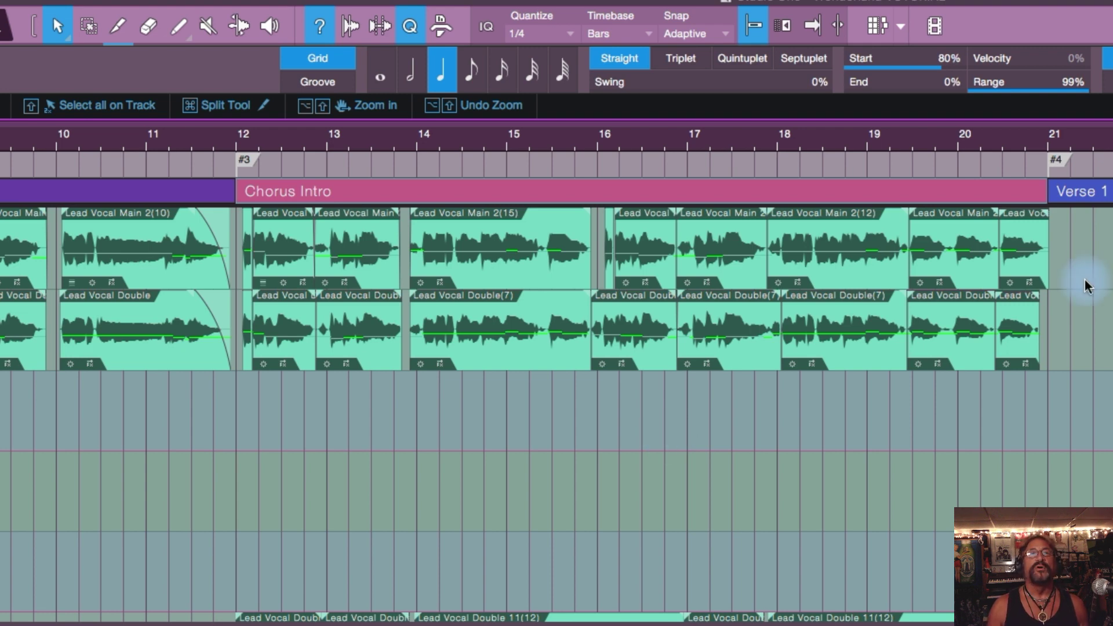
Inspect the Delete Range option for the Chorus Intro section without applying it
click(489, 193)
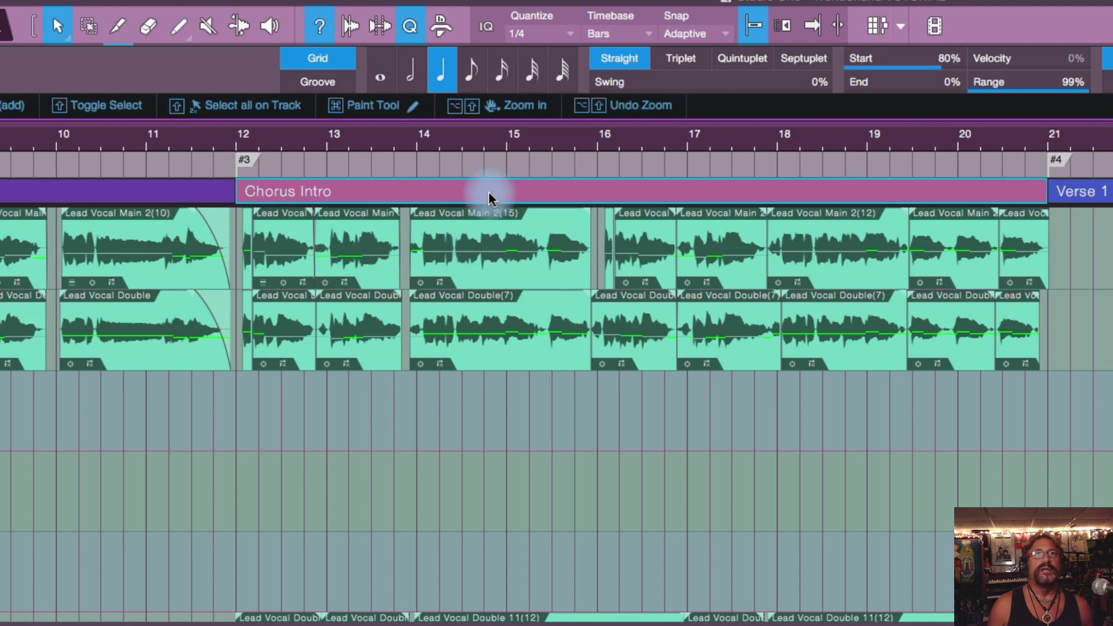
right_click(489, 197)
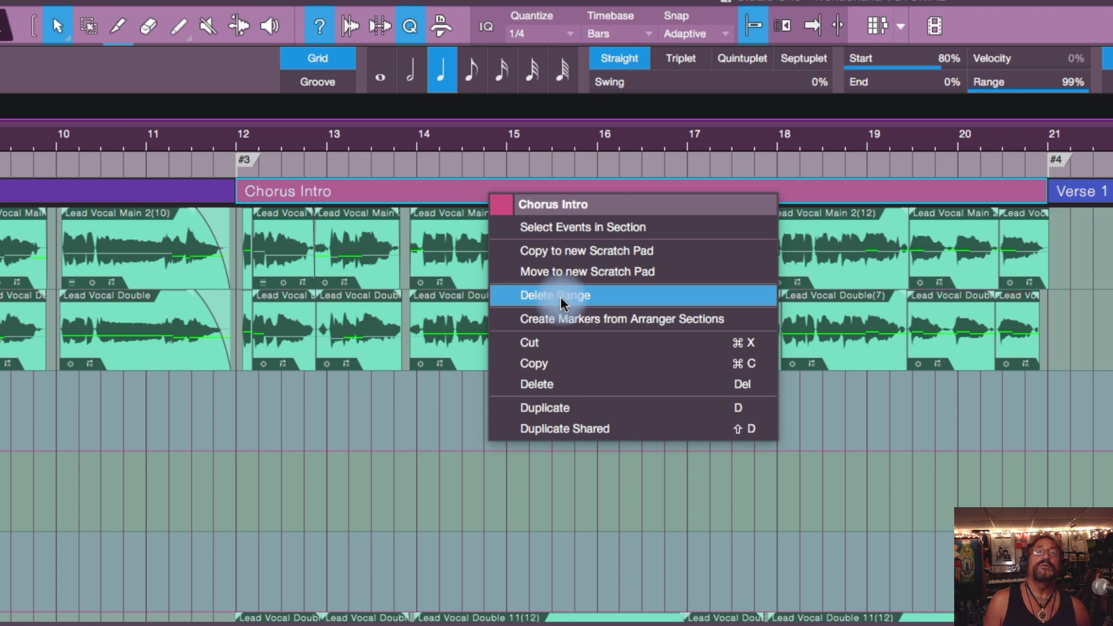
click(516, 471)
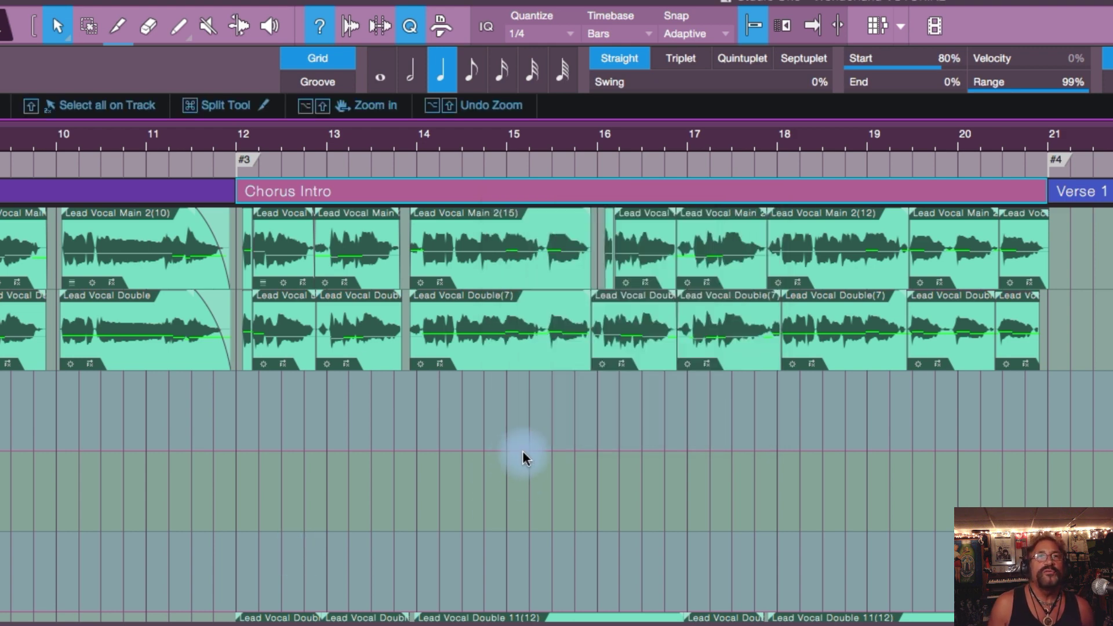
Check the vocal events against both Chorus Intro boundaries, marking bar 12 and bar 21 with the playback cursor
scroll(523, 451, down, 2)
scroll(523, 451, down, 1)
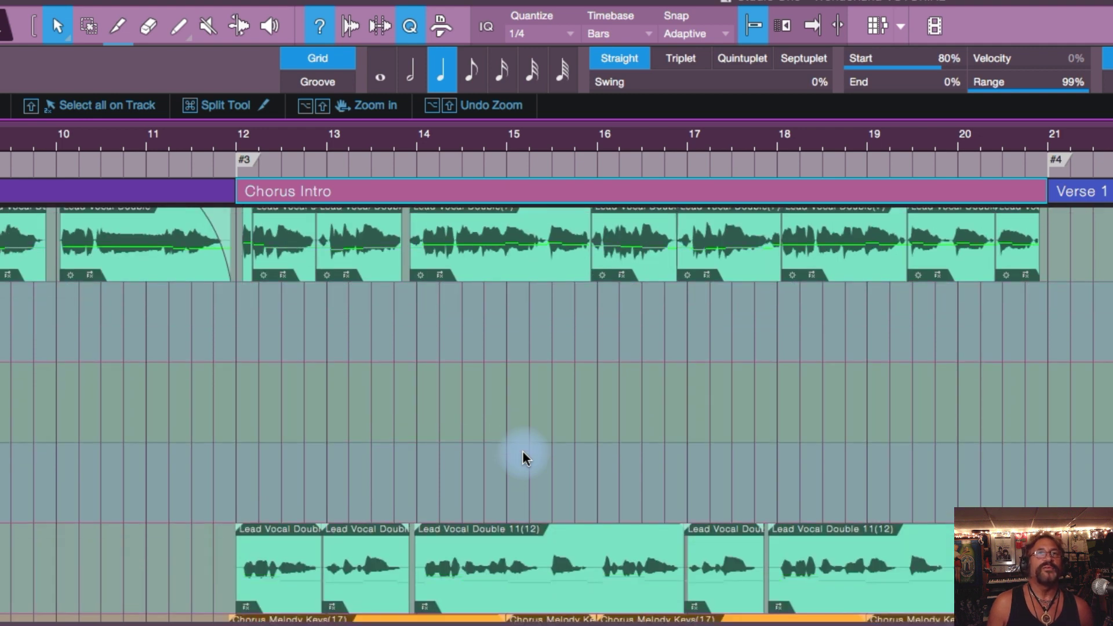
scroll(524, 452, up, 2)
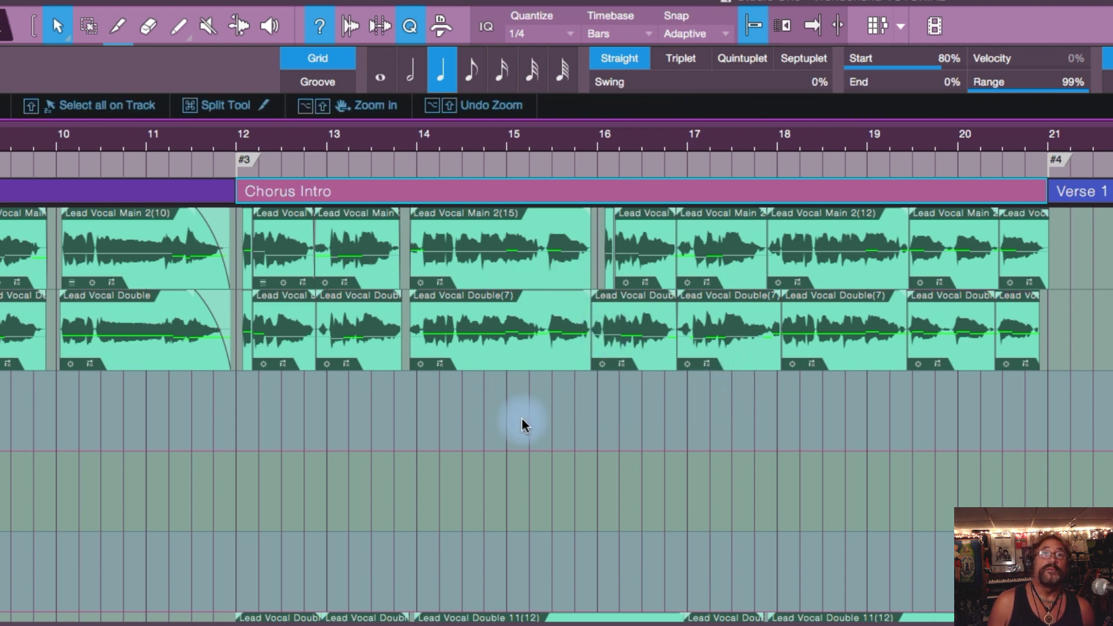
scroll(529, 425, down, 2)
scroll(530, 419, up, 1)
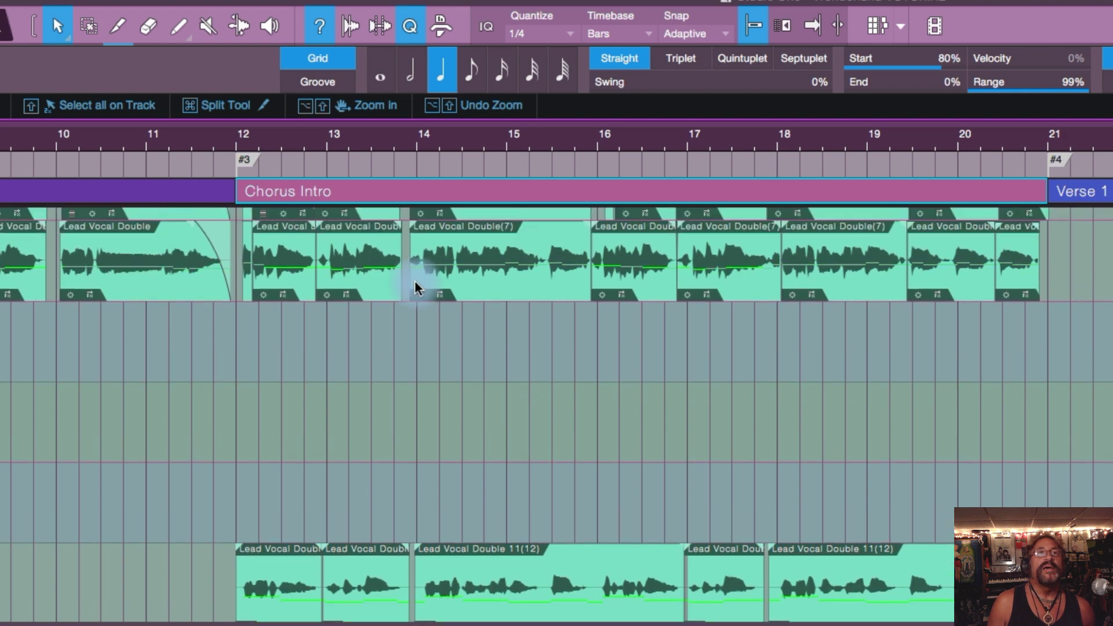
click(234, 350)
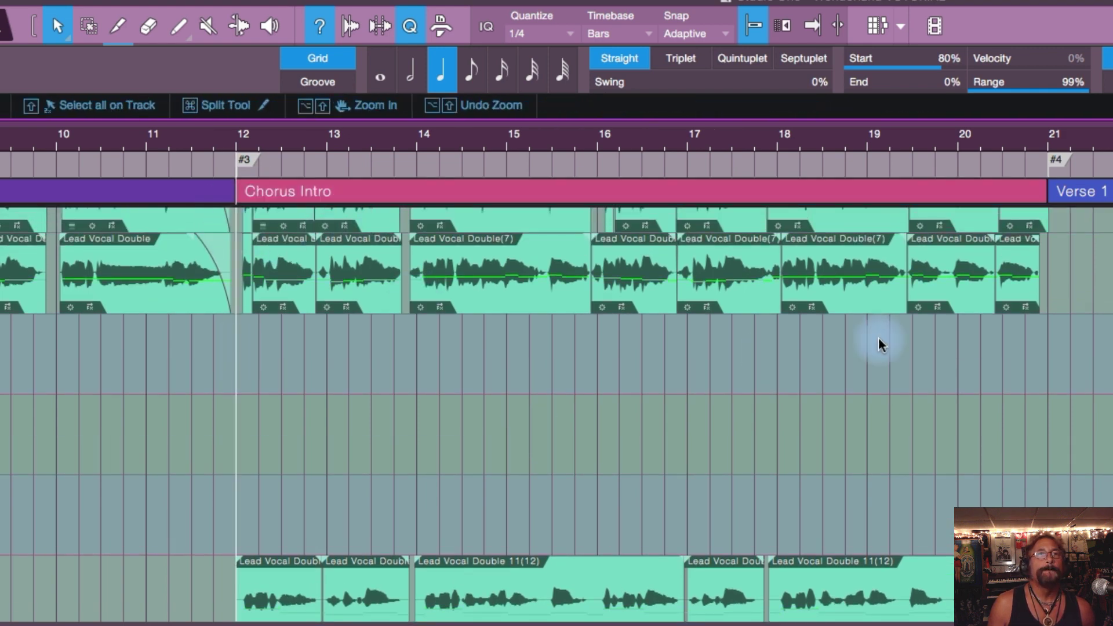
click(1017, 188)
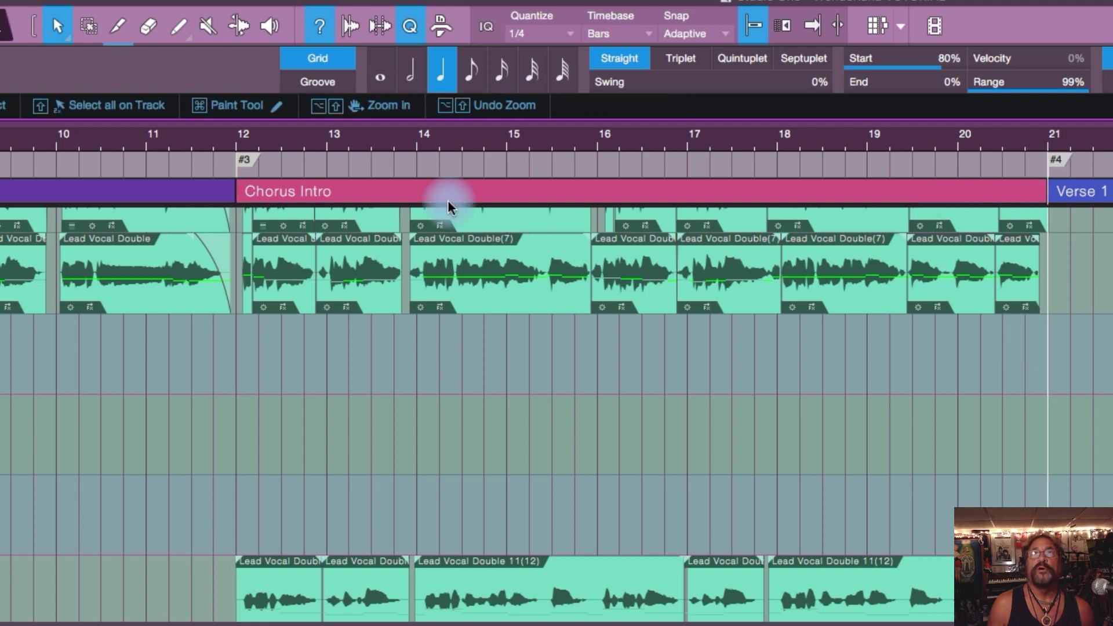
Find the Hard Guitar events that overlap the start of Chorus Intro and mark bar 12 with the playback cursor
scroll(617, 386, down, 3)
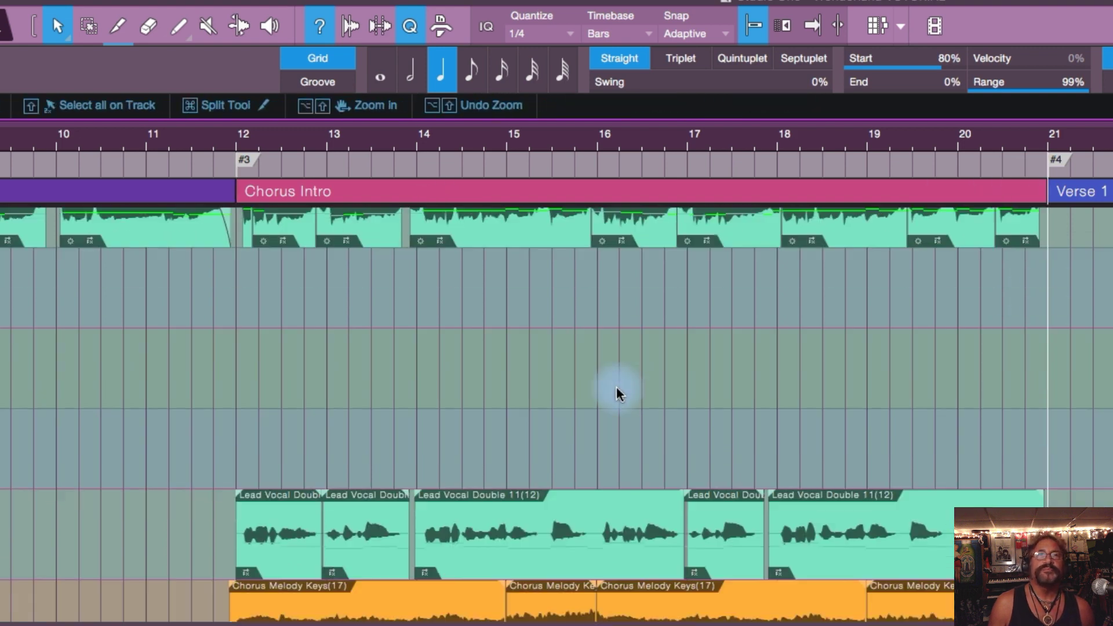
scroll(548, 288, down, 1)
scroll(548, 287, down, 4)
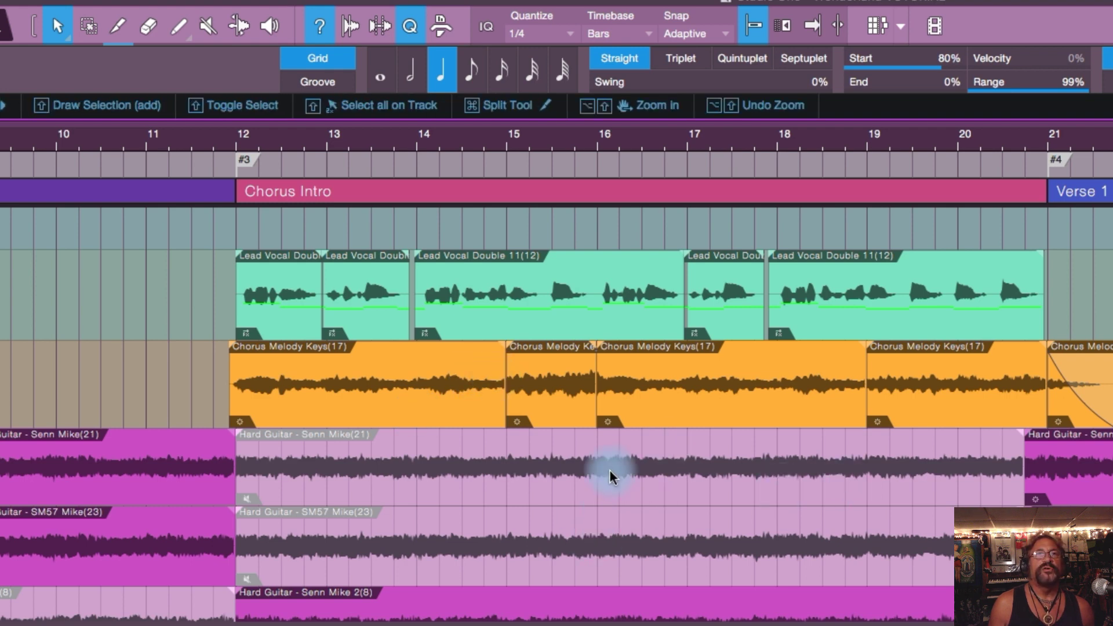
scroll(610, 469, down, 3)
scroll(609, 419, down, 4)
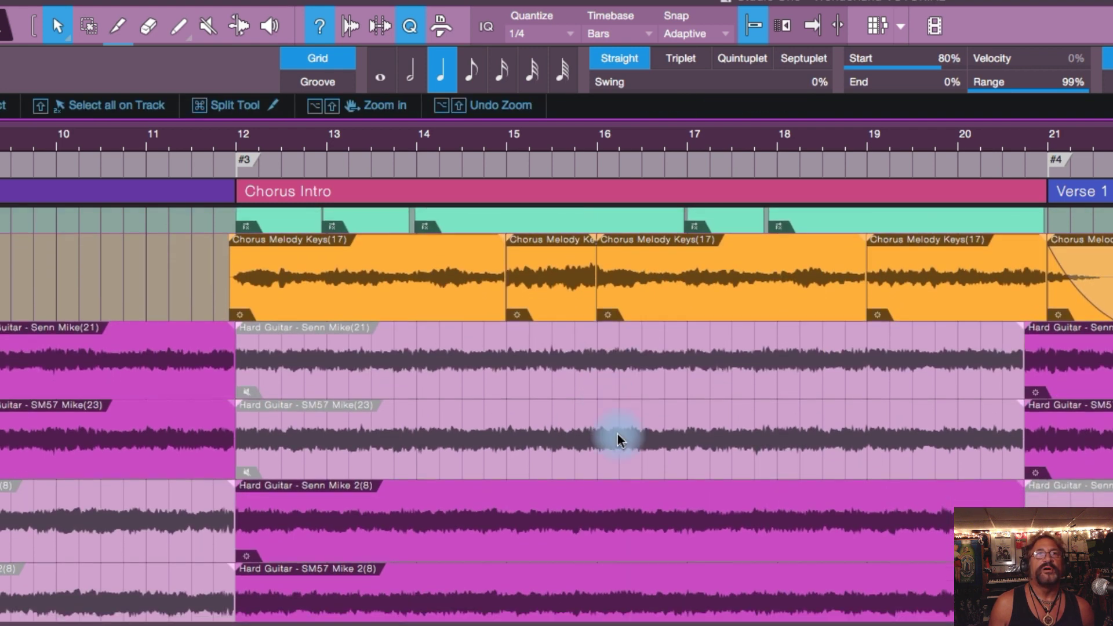
scroll(632, 473, down, 10)
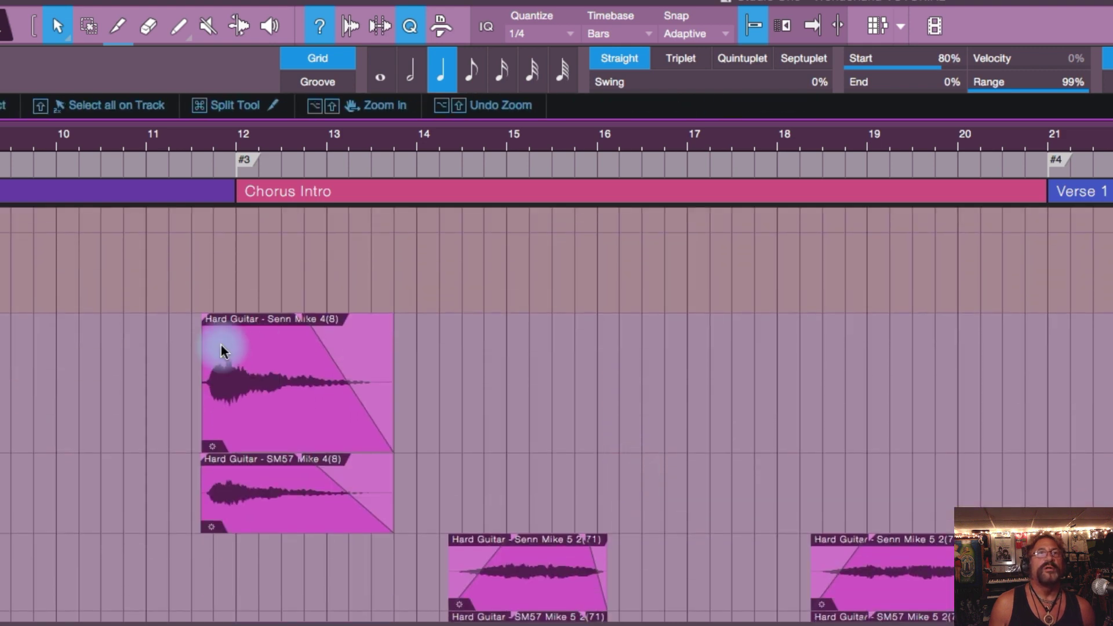
click(237, 267)
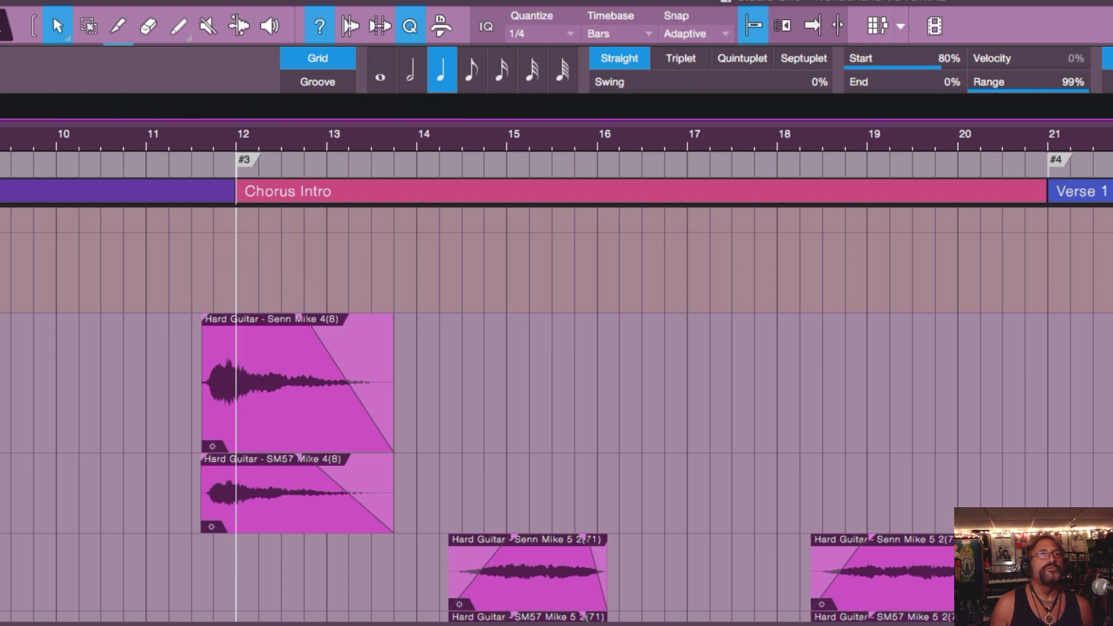
Turn on Autoscroll and audition the overlapping Hard Guitar events twice from beat 3 of bar 11
click(193, 306)
click(189, 305)
key(f)
key(space)
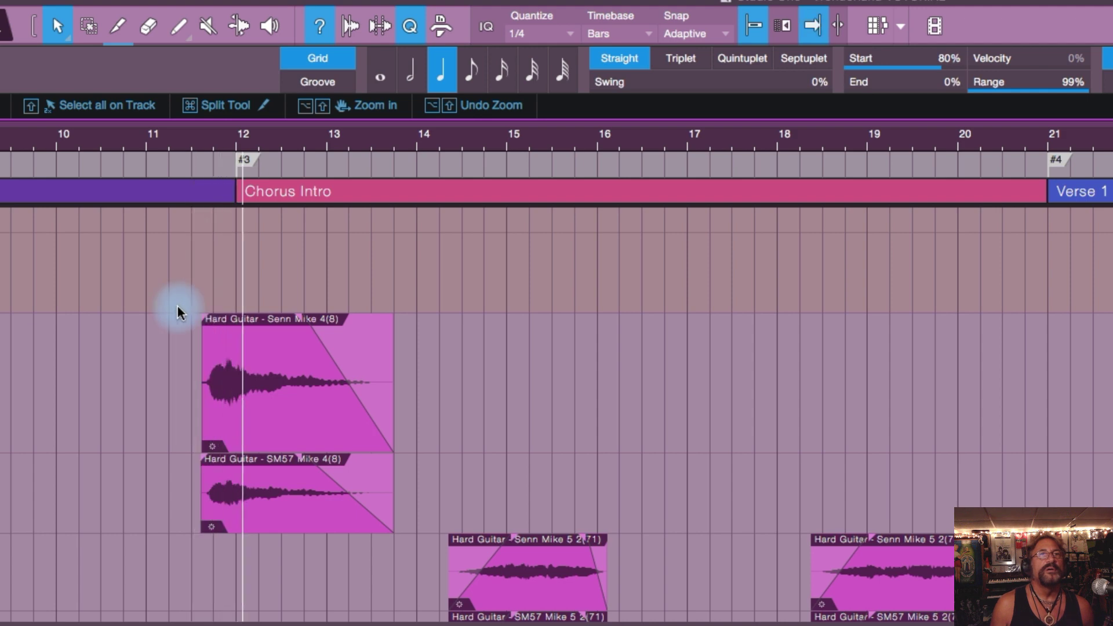
key(space)
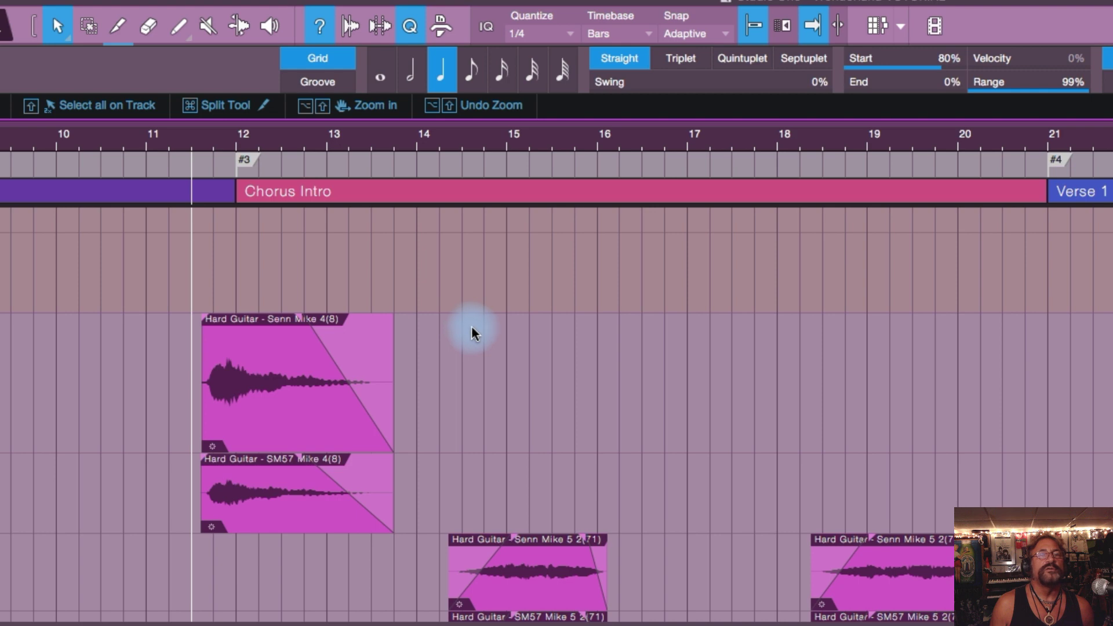
key(space)
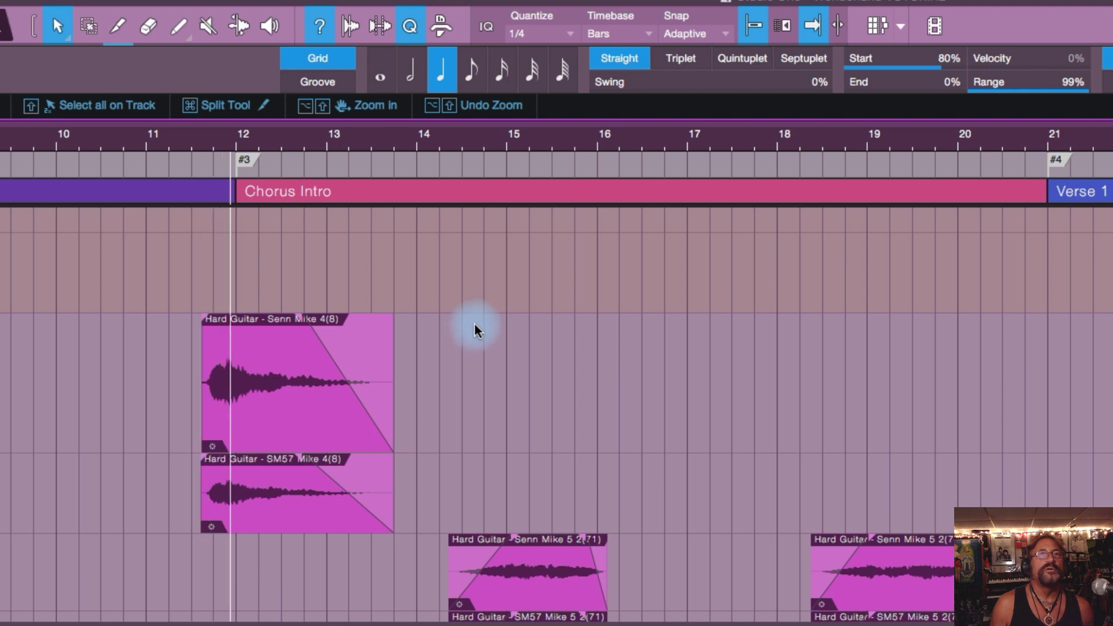
key(space)
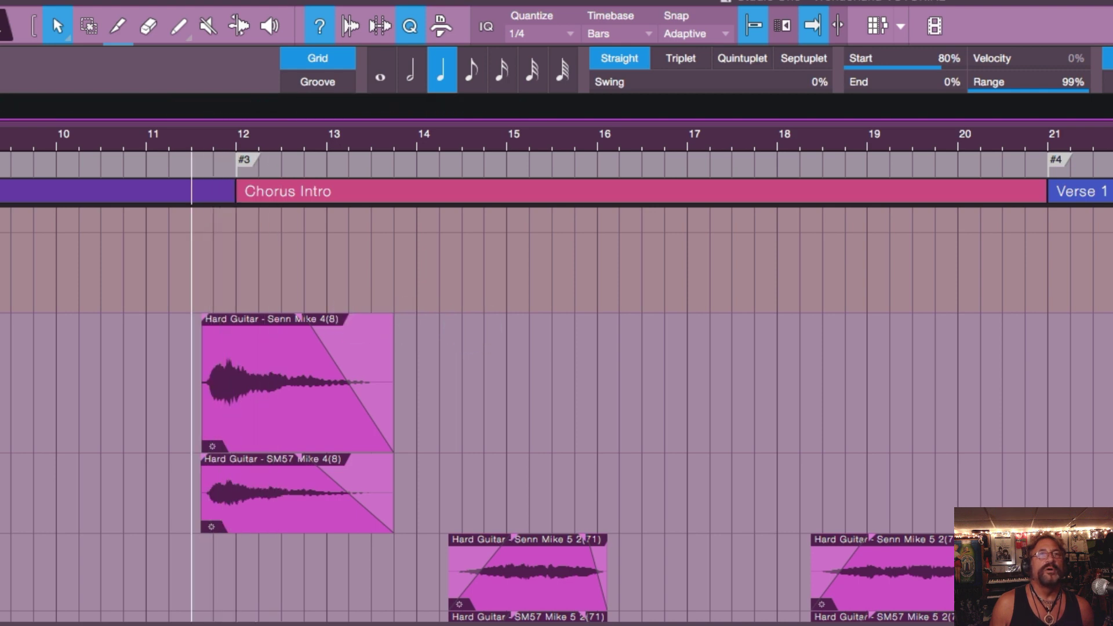
Play the transition into Chorus Intro from beat 2 of bar 11
click(175, 294)
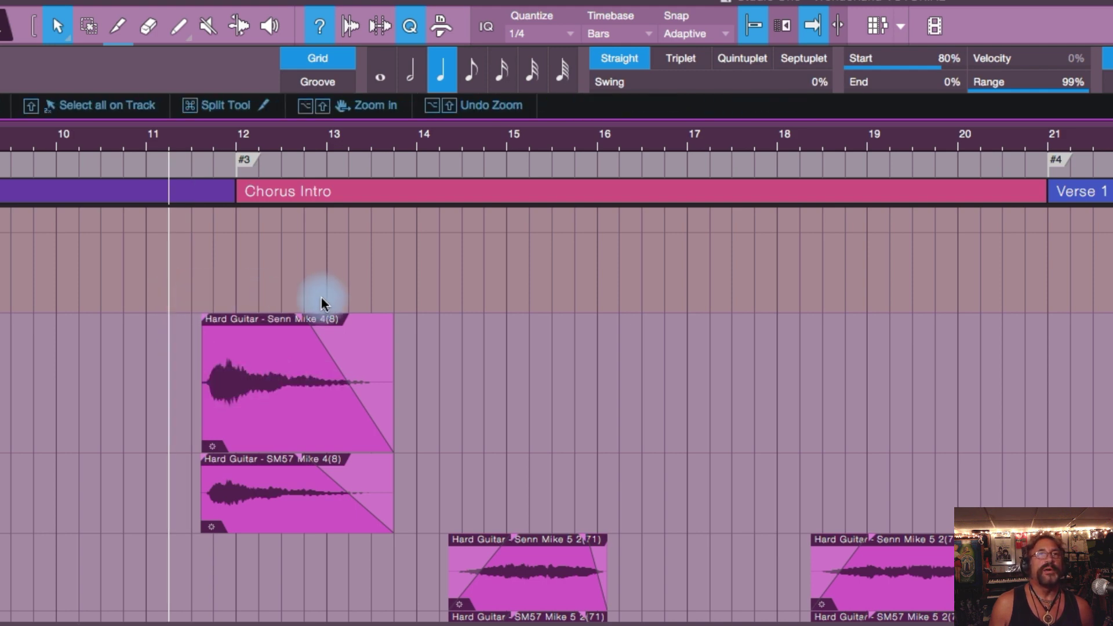
key(space)
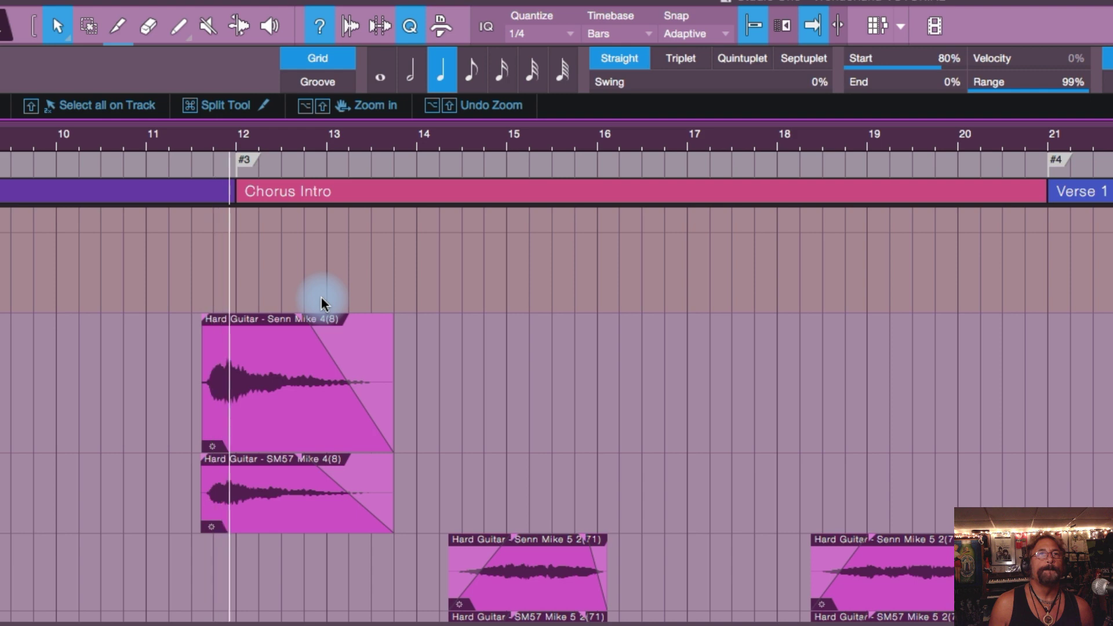
key(space)
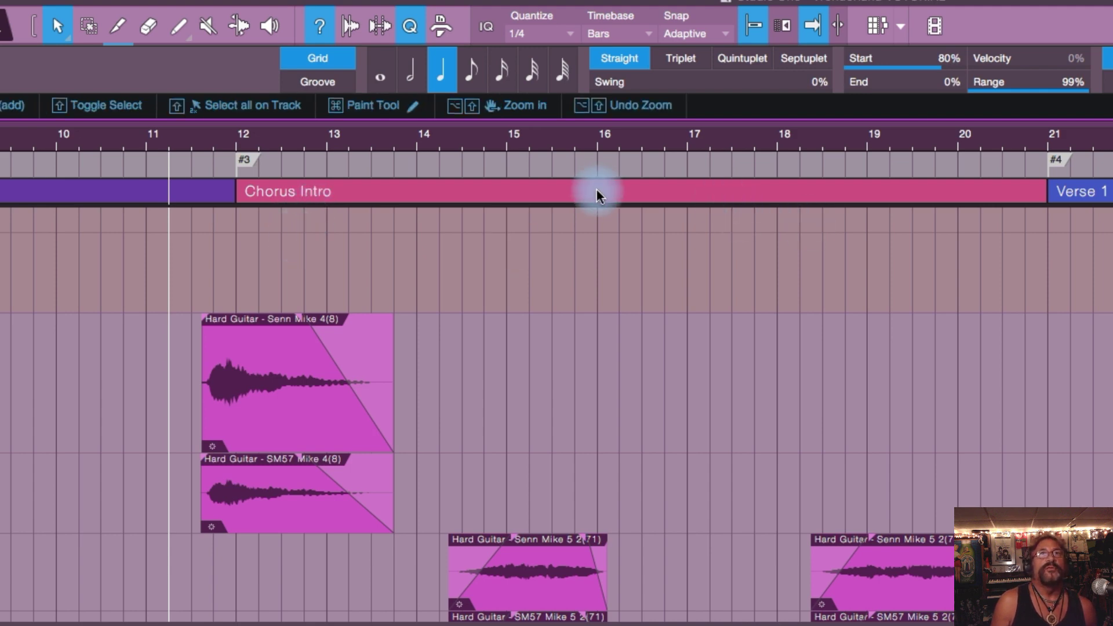
Select the Hard Guitar - Senn Mike 4 and SM57 Mike 4 events crossing into Chorus Intro and split both at bar 12
click(234, 244)
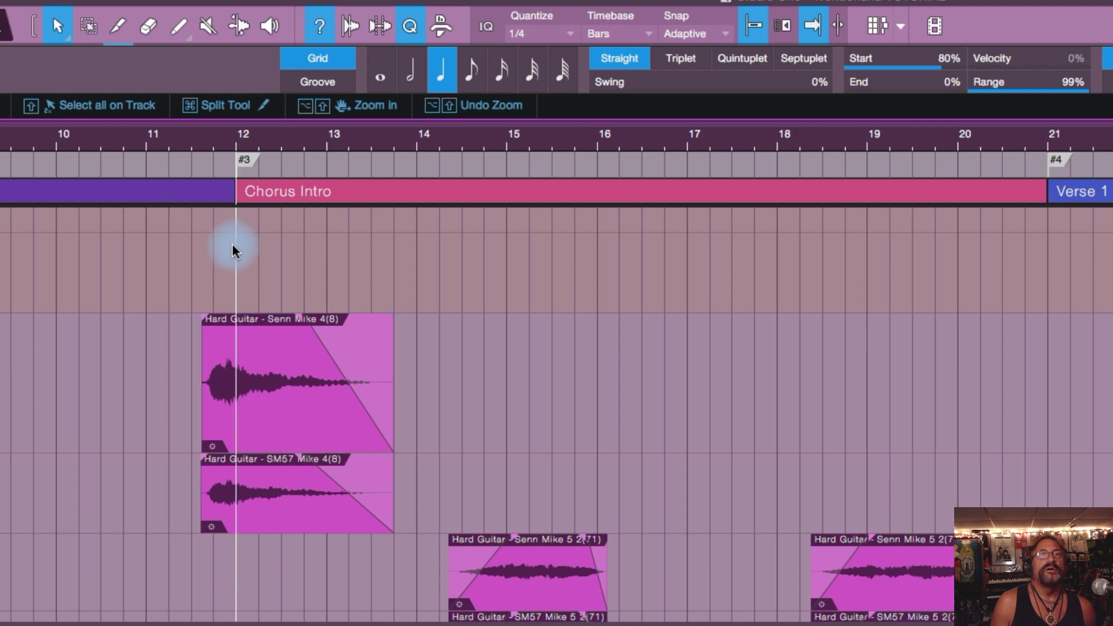
click(117, 26)
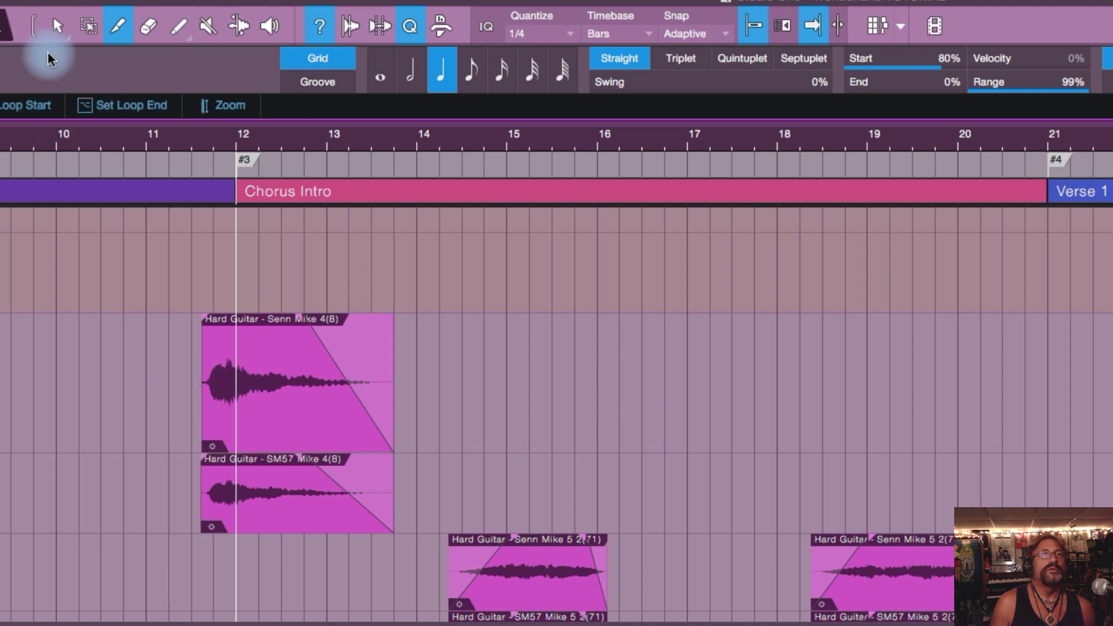
click(60, 23)
click(312, 371)
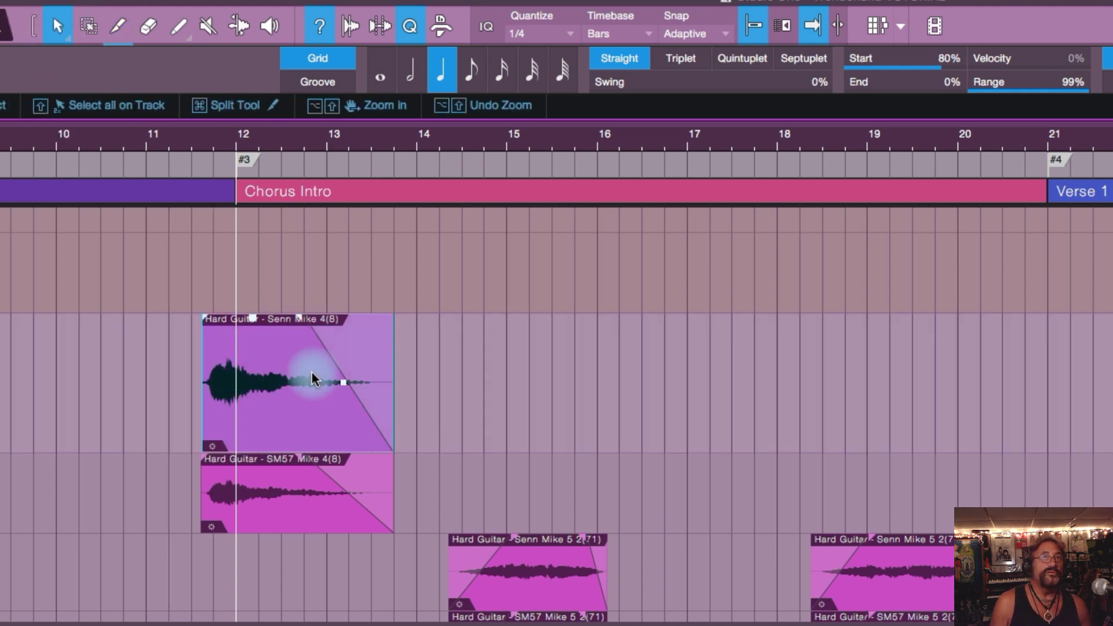
shift+click(300, 479)
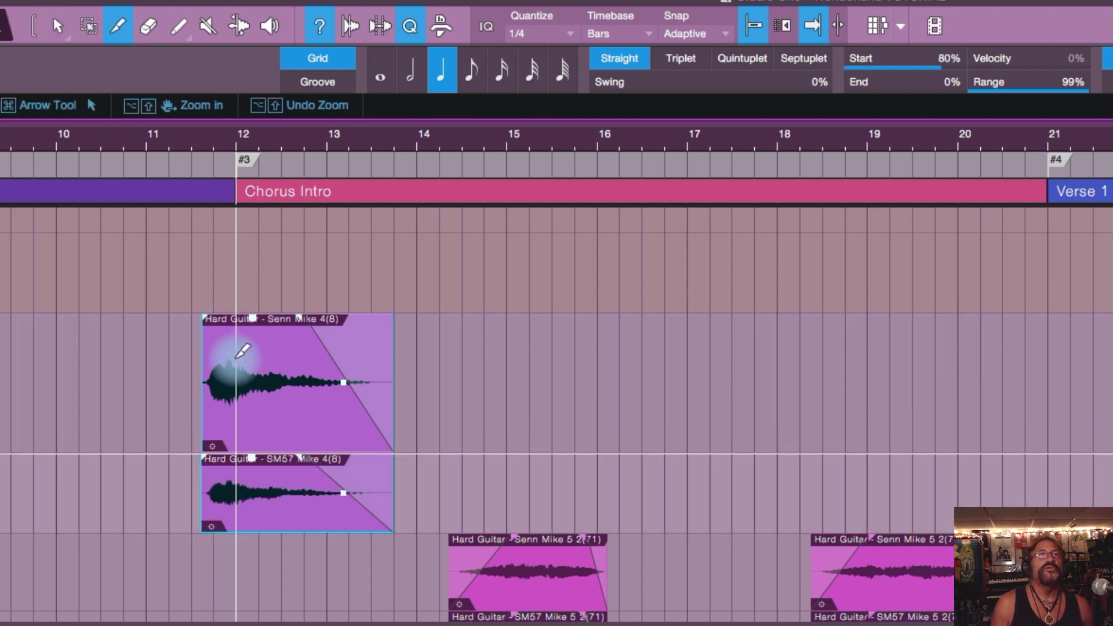
click(236, 355)
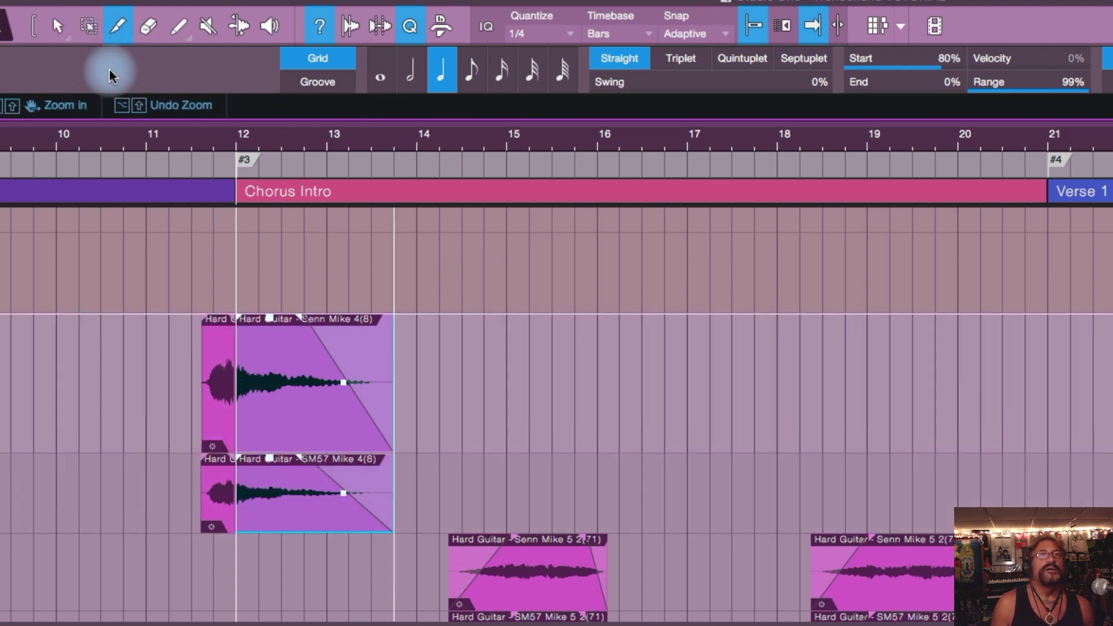
Delete the Hard Guitar portions after bar 12 and place the playback cursor at beat 3 of bar 11
click(58, 27)
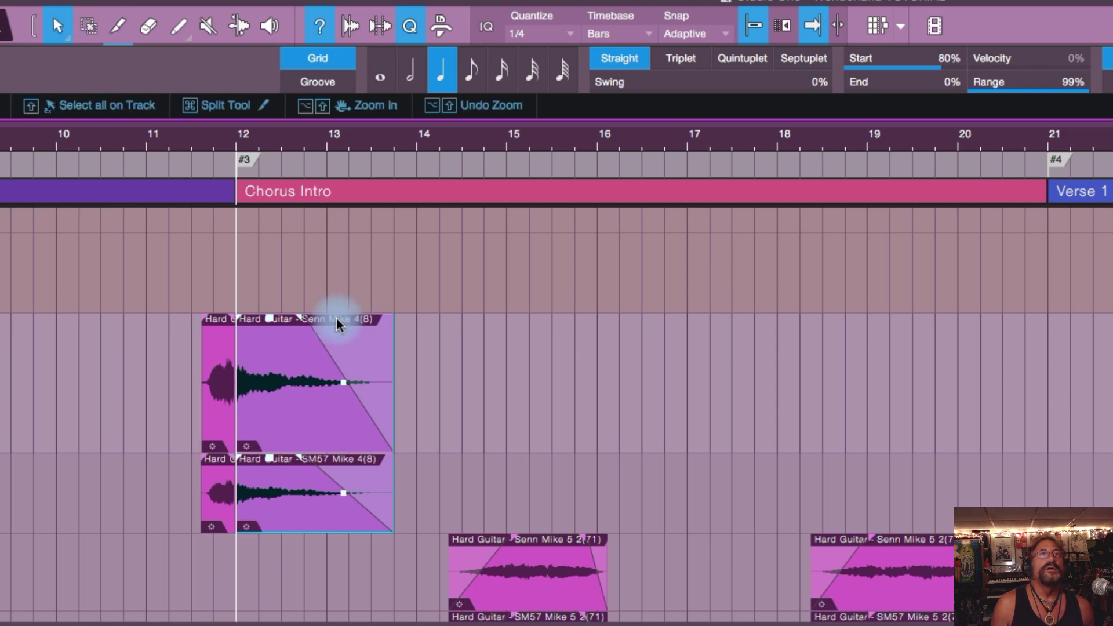
key(Delete)
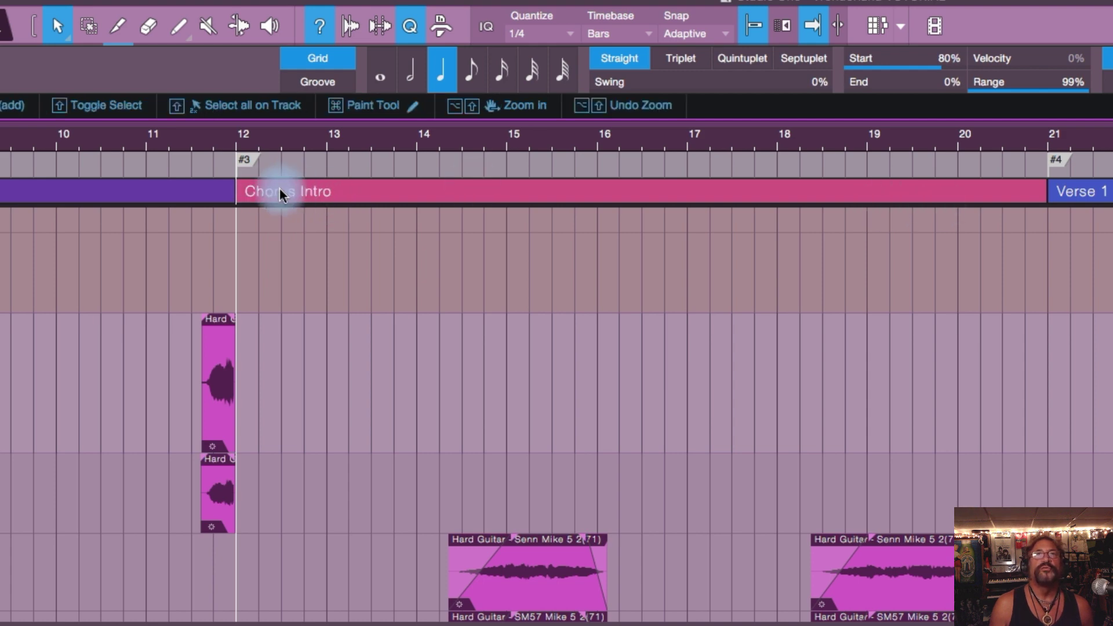
click(192, 298)
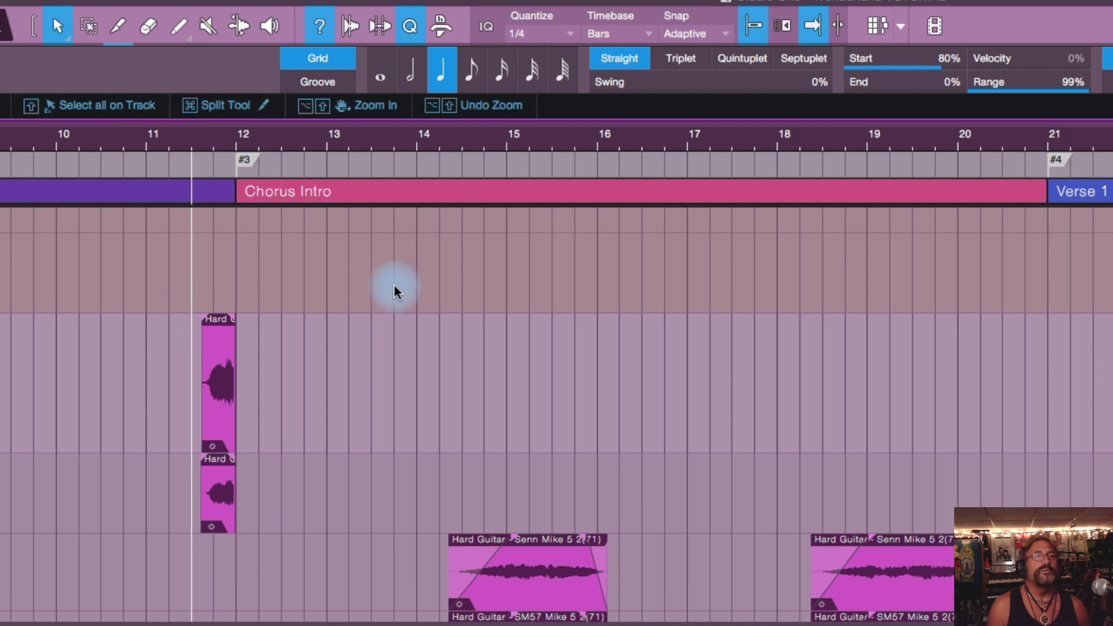
Undo the deletion and the split of the two Hard Guitar events, and clear the event selection
key(super+v)
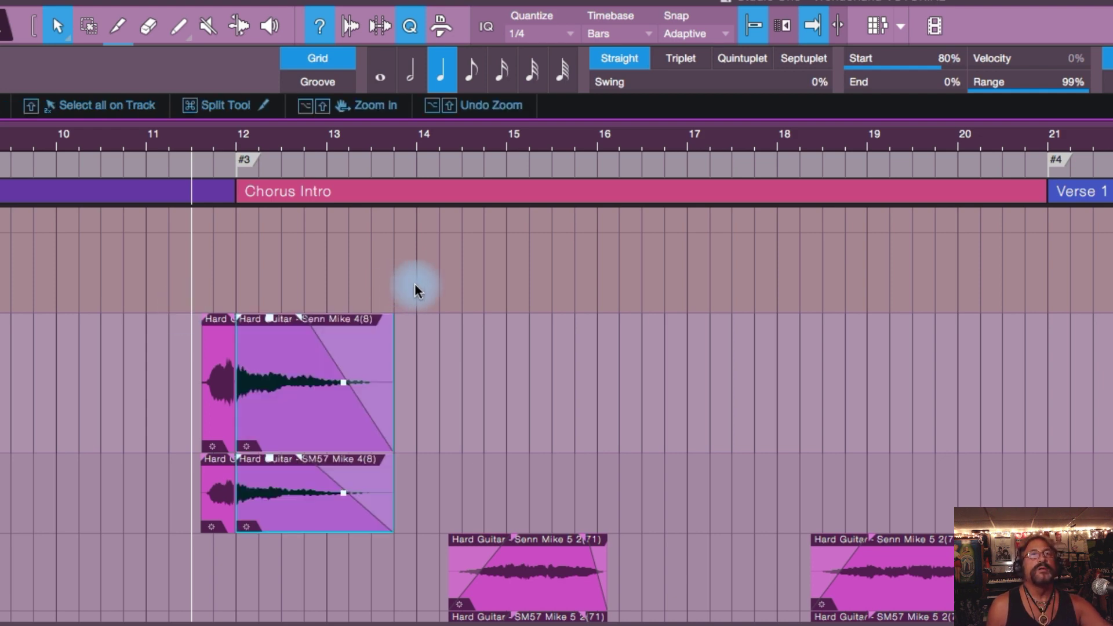
key(super+z)
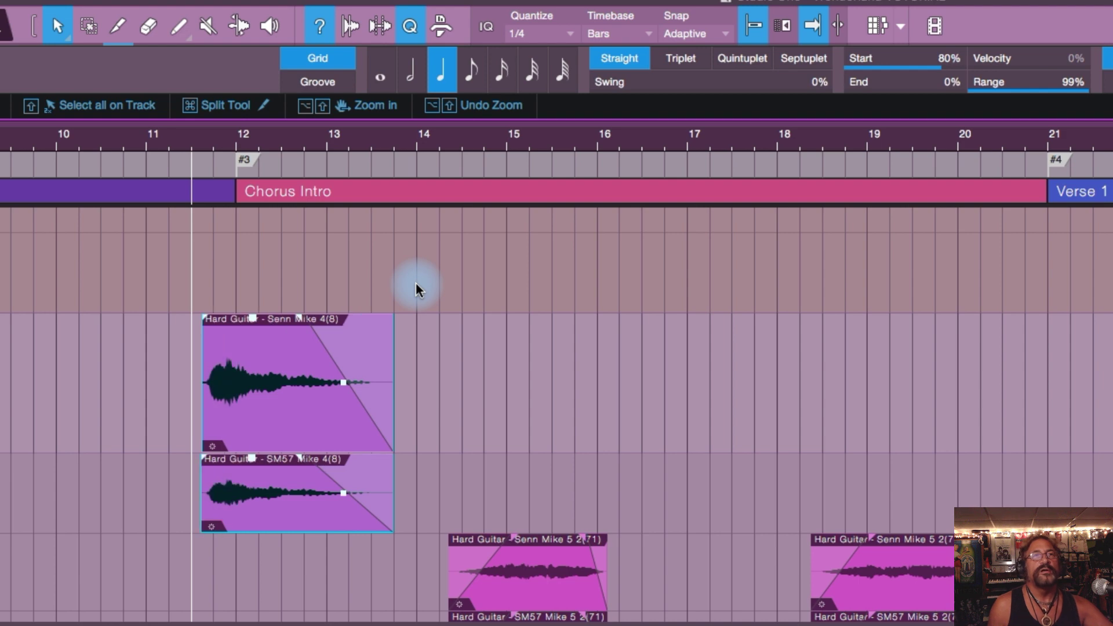
click(454, 265)
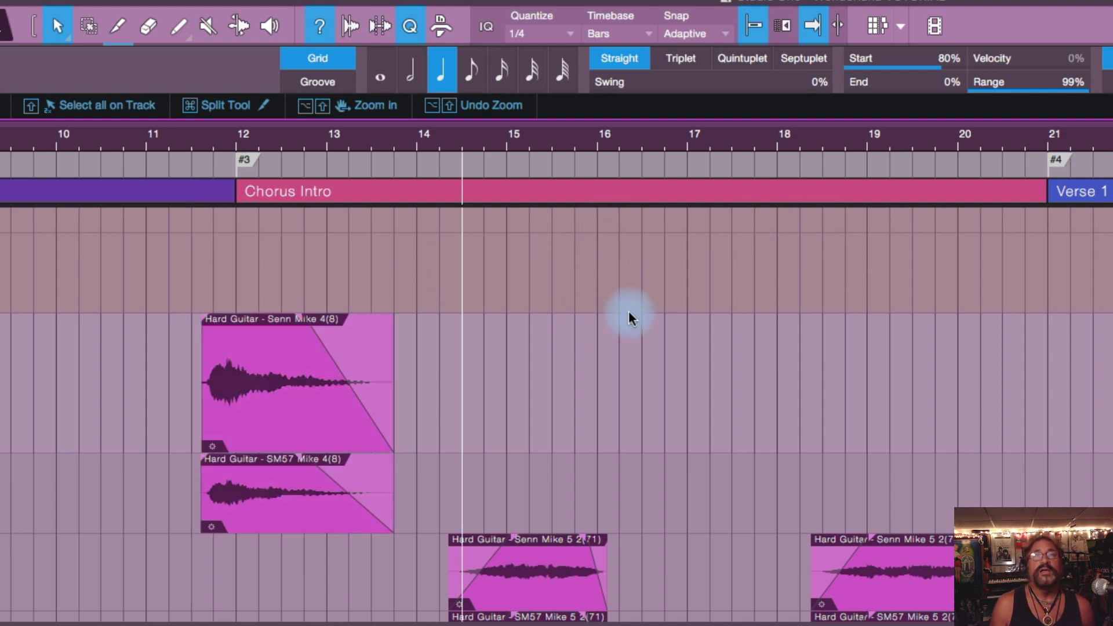
Examine the Hard Guitar, vocal and PUUSHH!! events for overlaps with the Chorus Intro boundaries at bars 12 and 21
scroll(571, 256, down, 3)
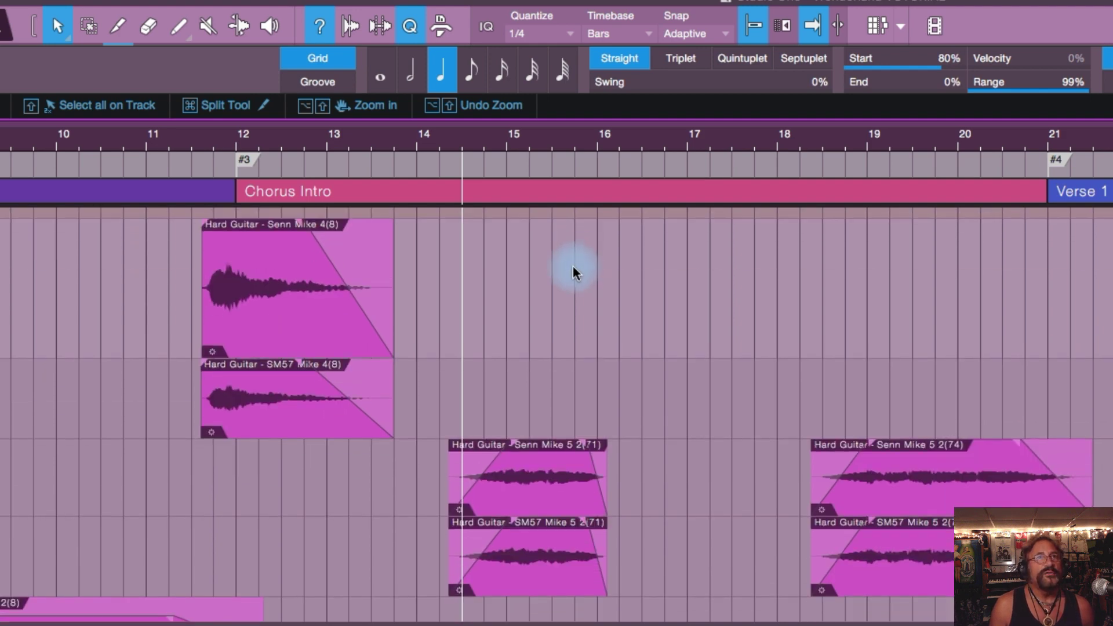
scroll(434, 249, up, 3)
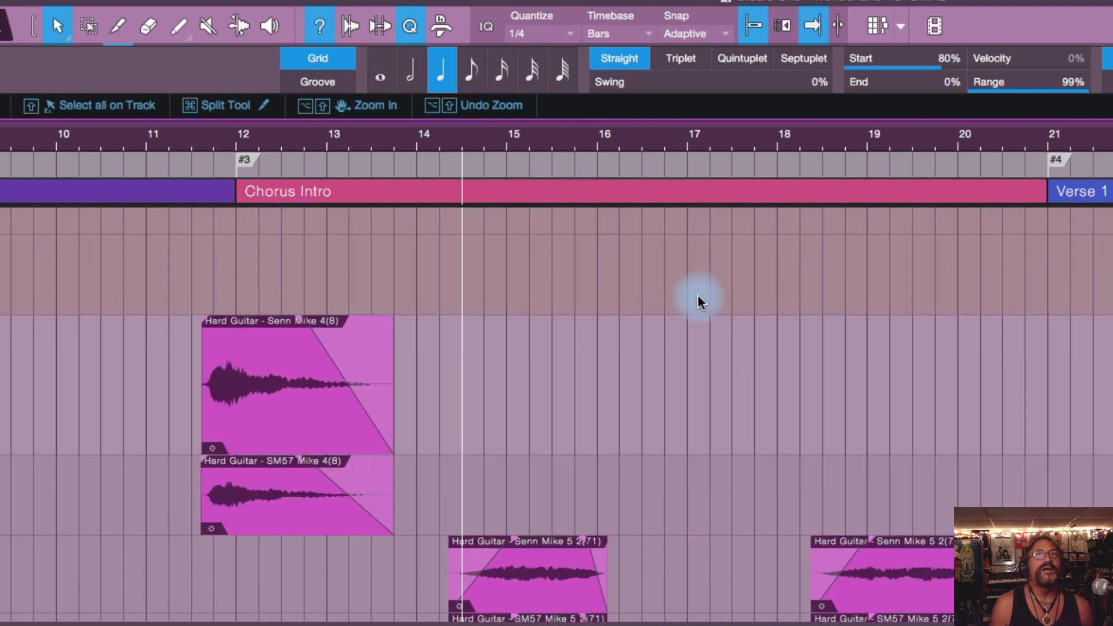
scroll(719, 299, down, 5)
scroll(721, 296, down, 4)
scroll(721, 295, up, 5)
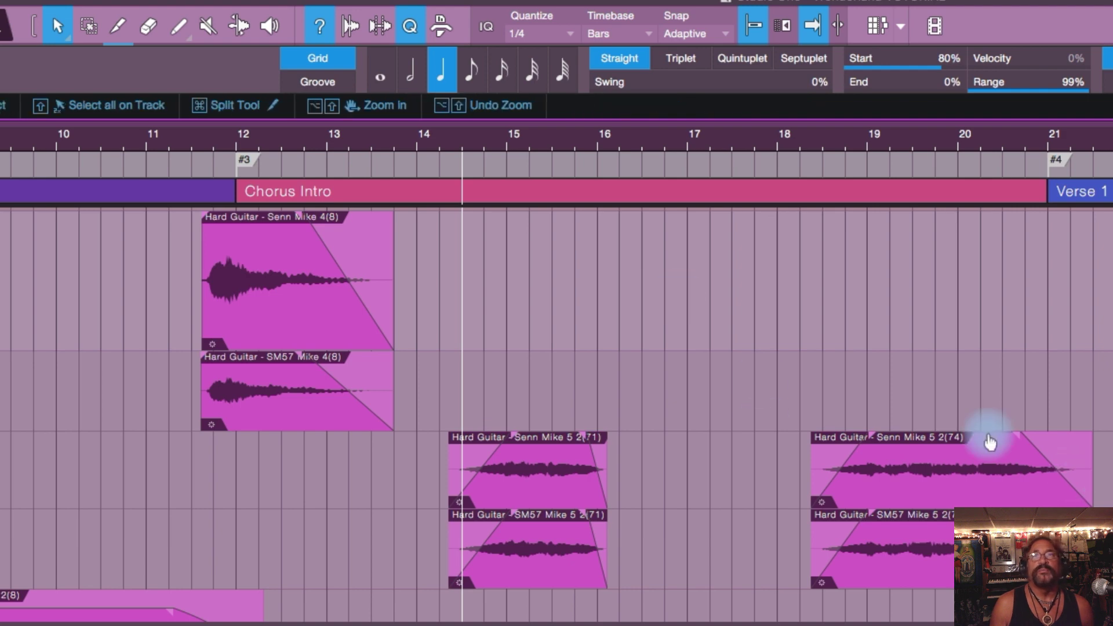
scroll(705, 312, down, 5)
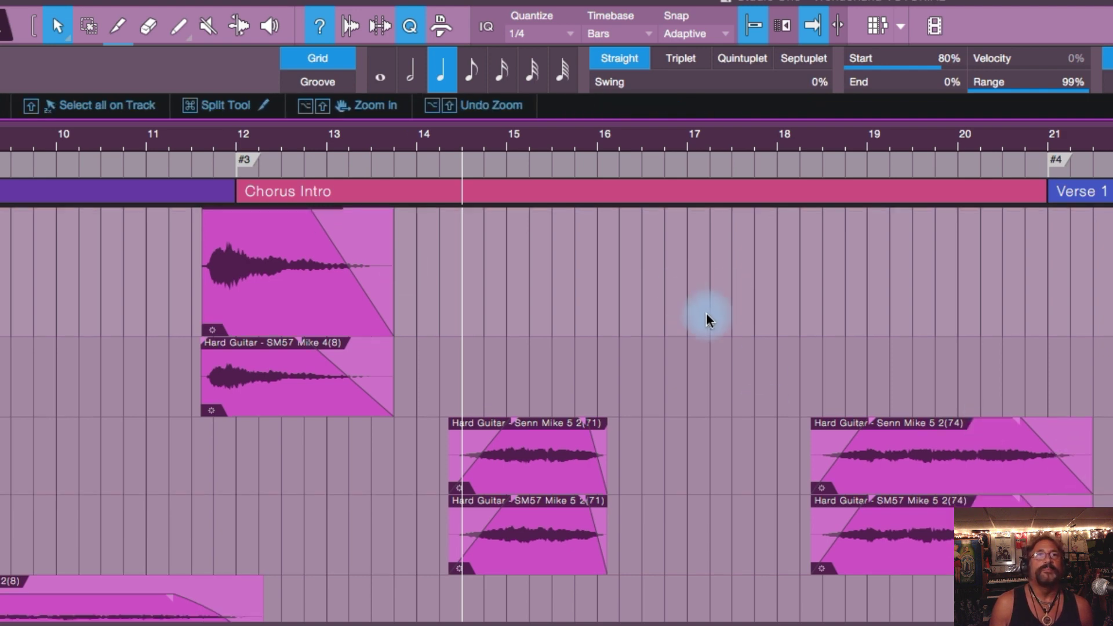
scroll(699, 370, down, 10)
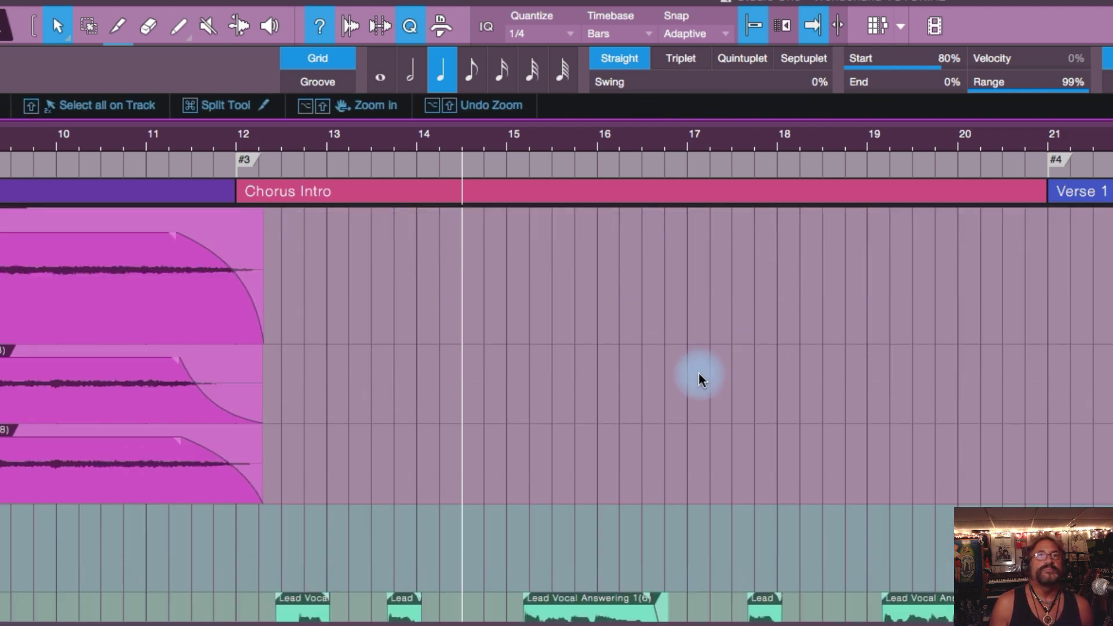
scroll(699, 376, down, 2)
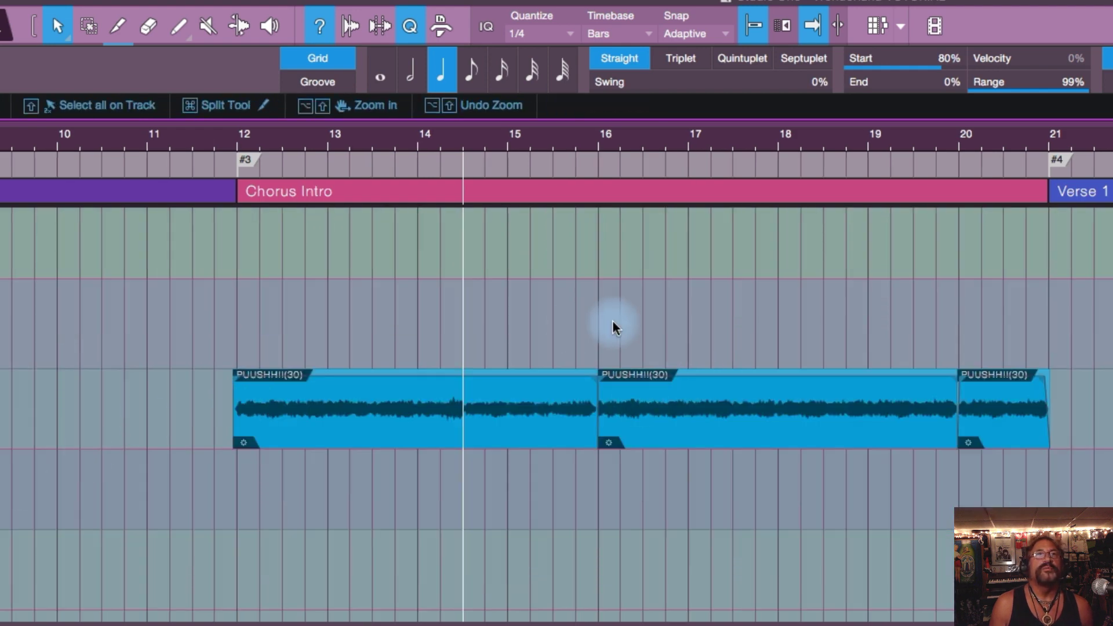
scroll(613, 321, down, 1)
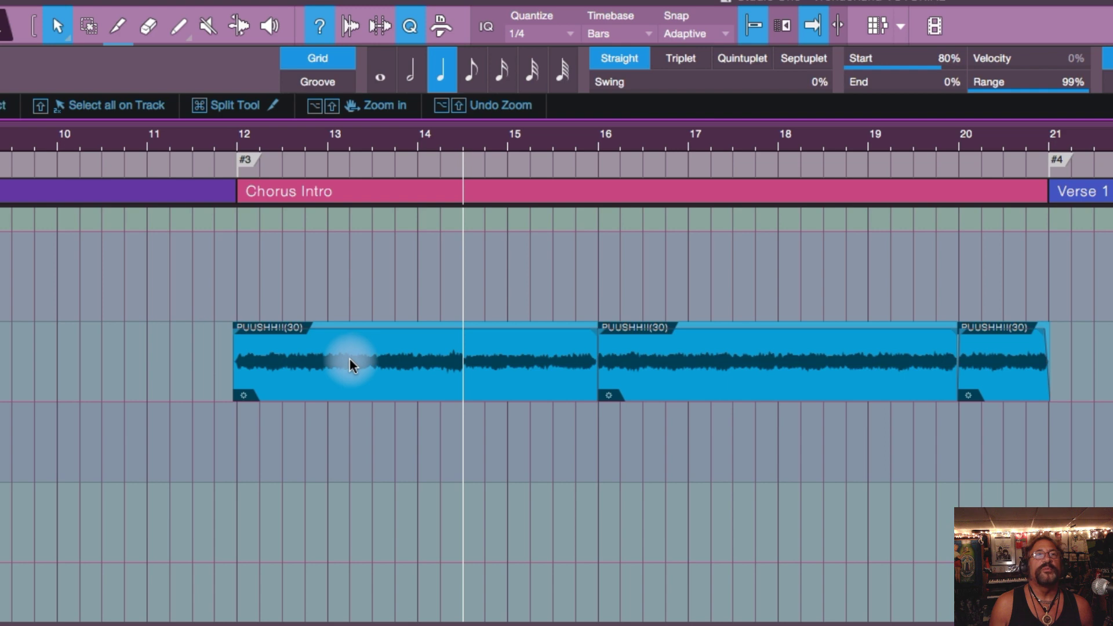
Trim the start of the first PUUSHH!! event to the beginning of Chorus Intro at bar 12
click(246, 357)
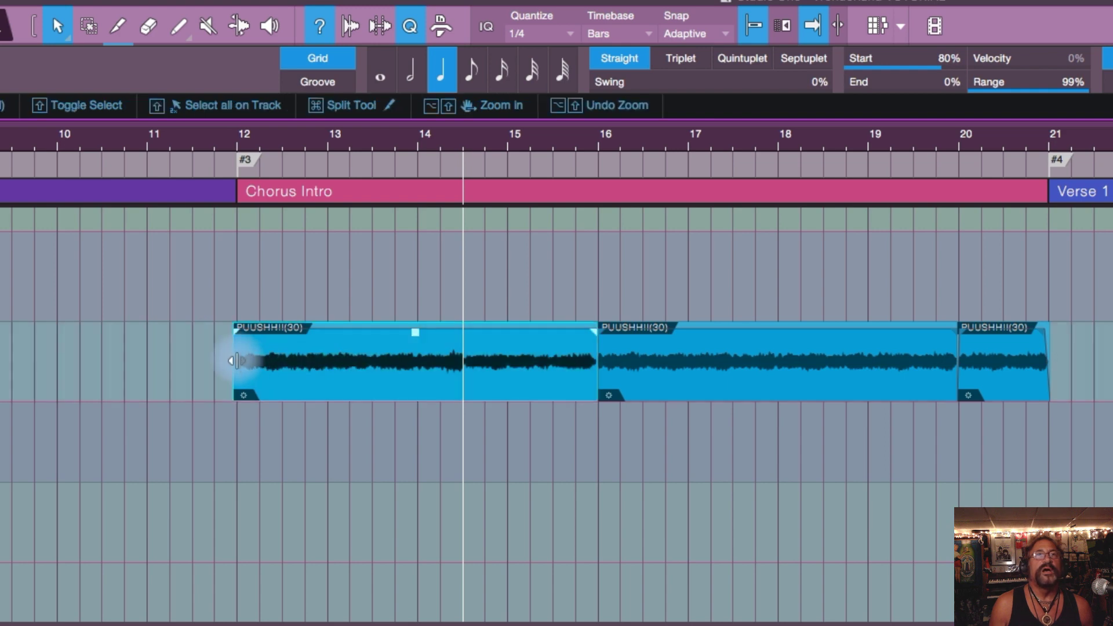
drag(239, 360, 243, 361)
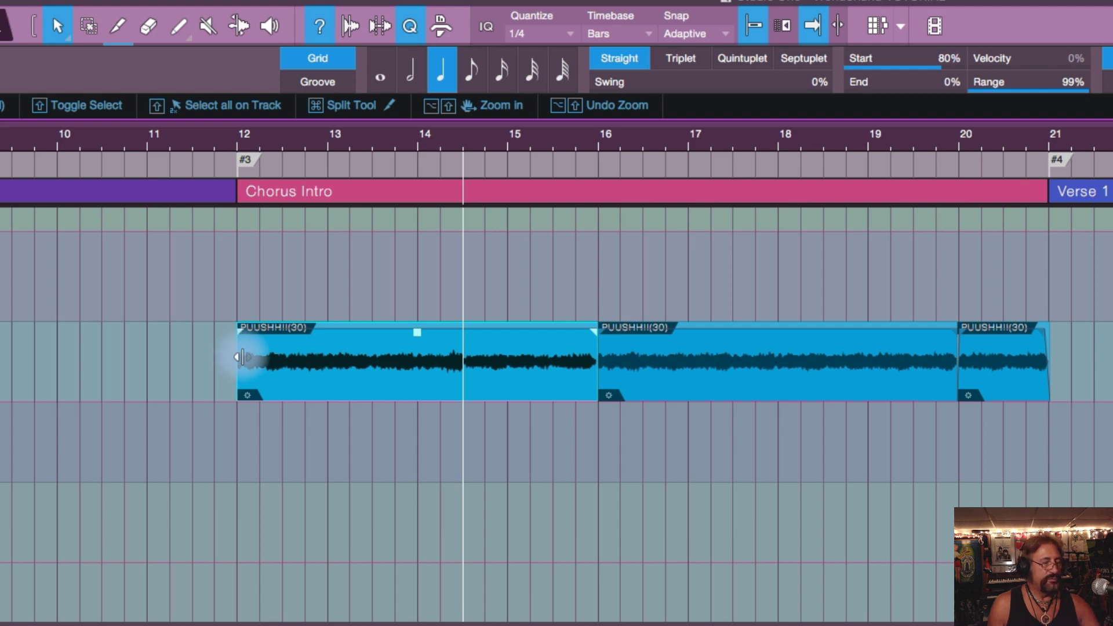
key(Delete)
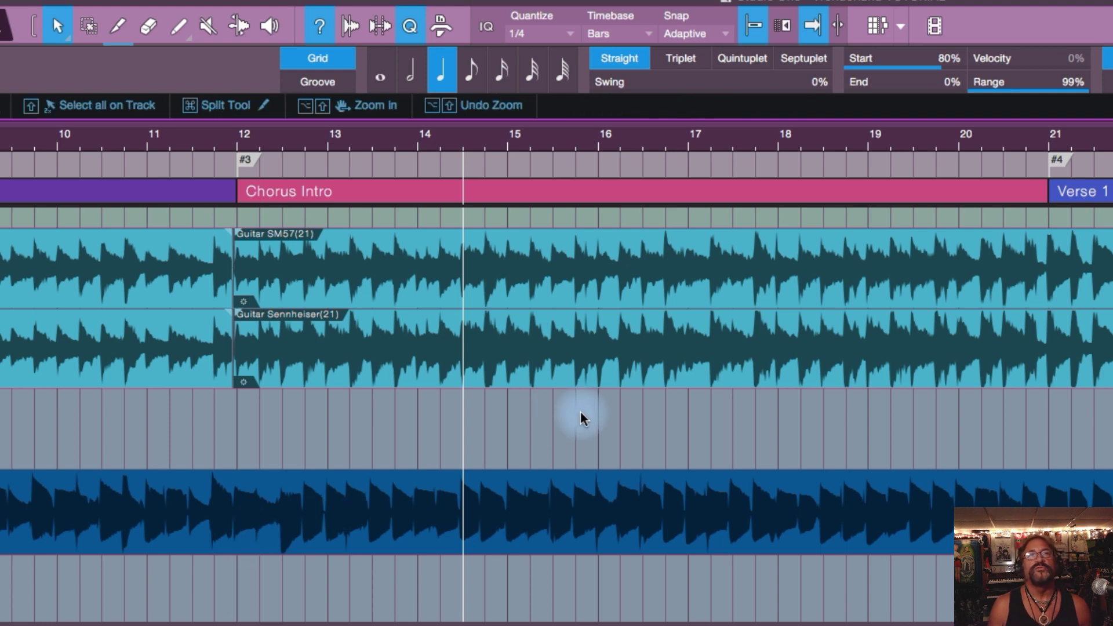
Review the guitar, lead vocal and Hard Guitar tracks for events that cross the Chorus Intro boundaries
scroll(580, 411, right, 1)
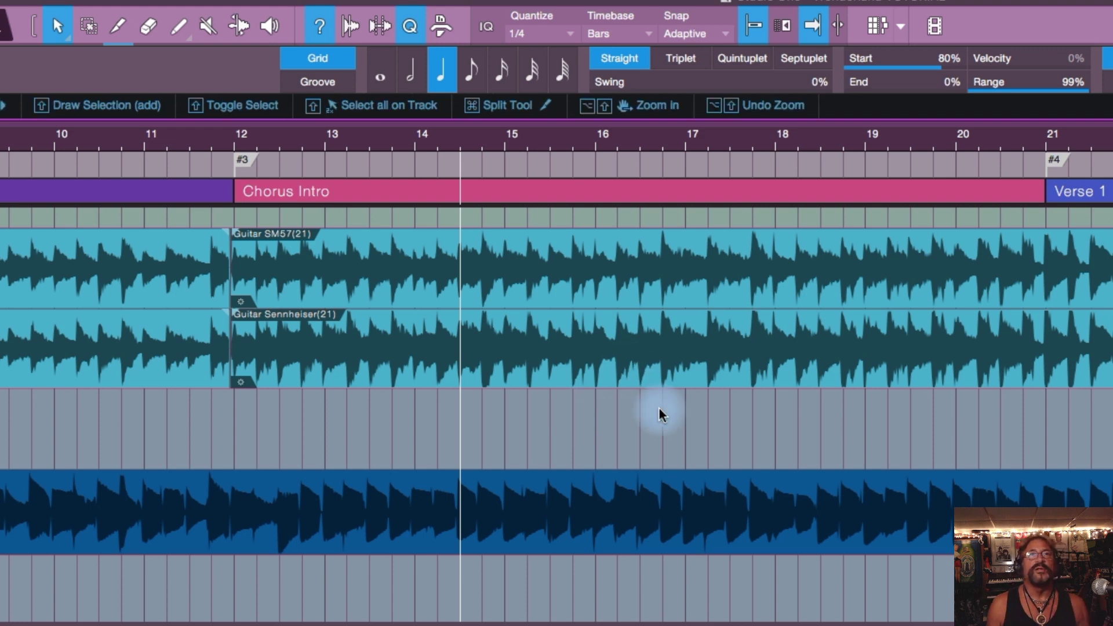
scroll(659, 408, down, 2)
scroll(660, 408, up, 4)
scroll(660, 409, up, 10)
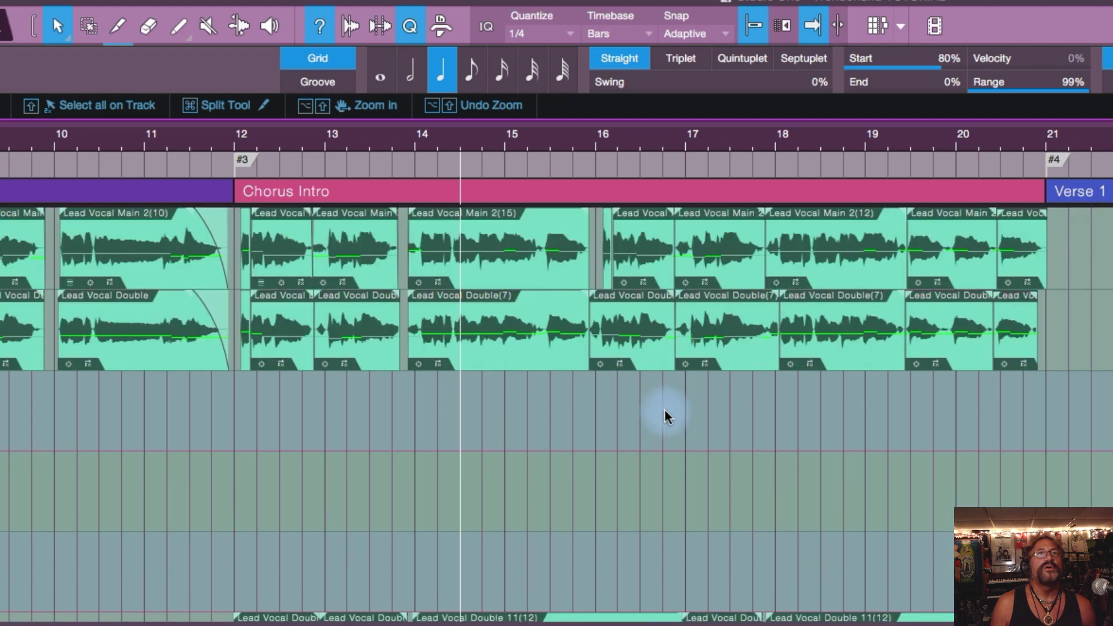
scroll(659, 408, down, 8)
scroll(665, 412, down, 8)
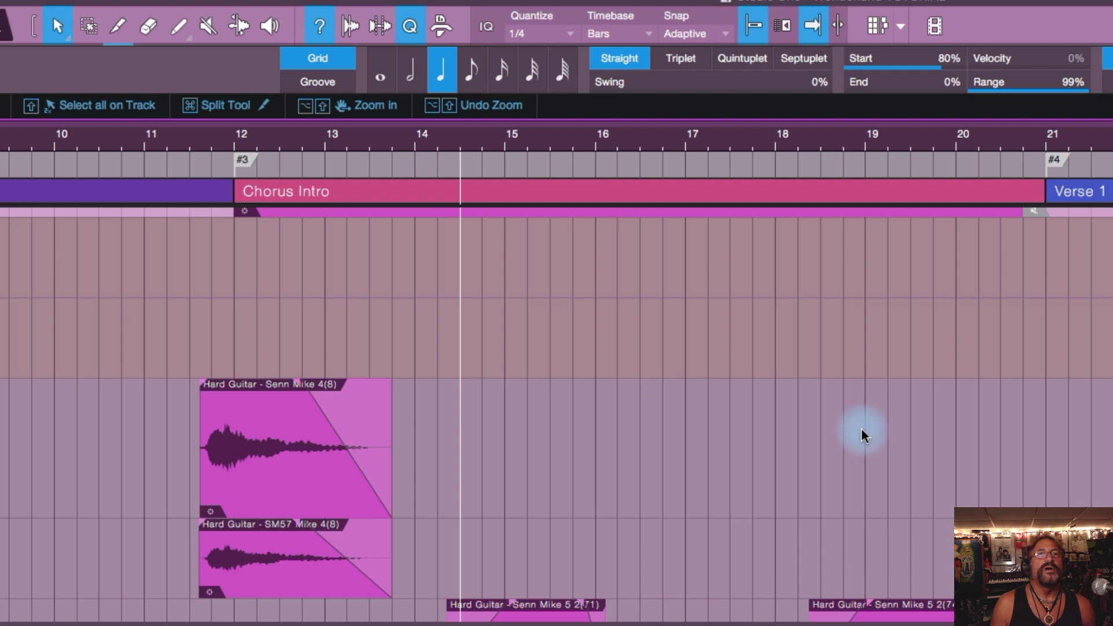
scroll(861, 398, up, 10)
scroll(859, 395, up, 6)
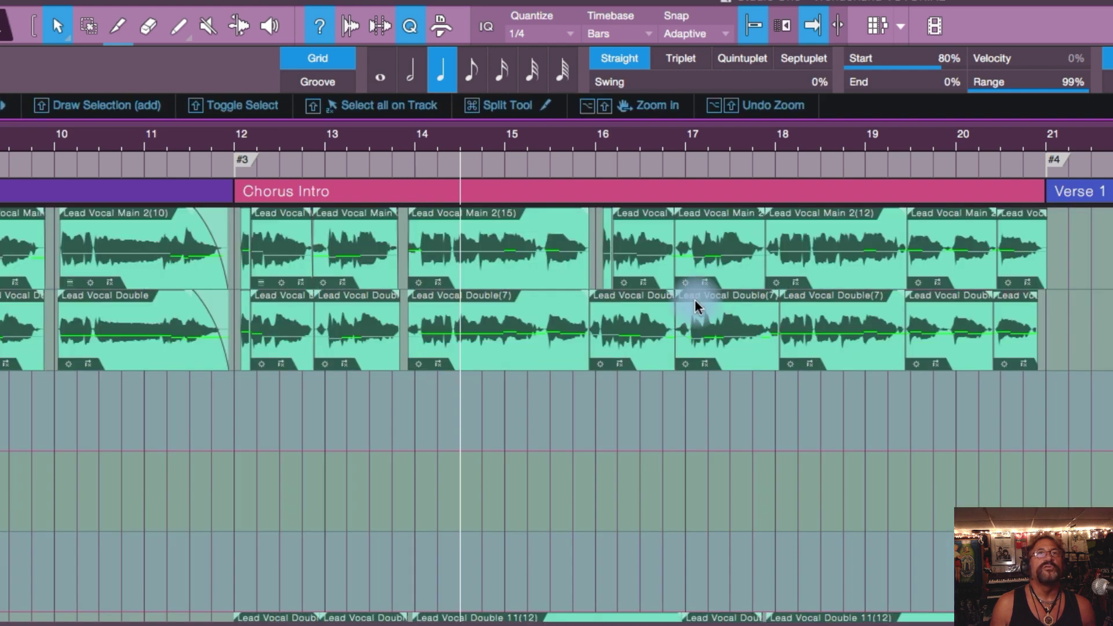
Delete the range of the Chorus Intro section from the Arranger track
right_click(537, 190)
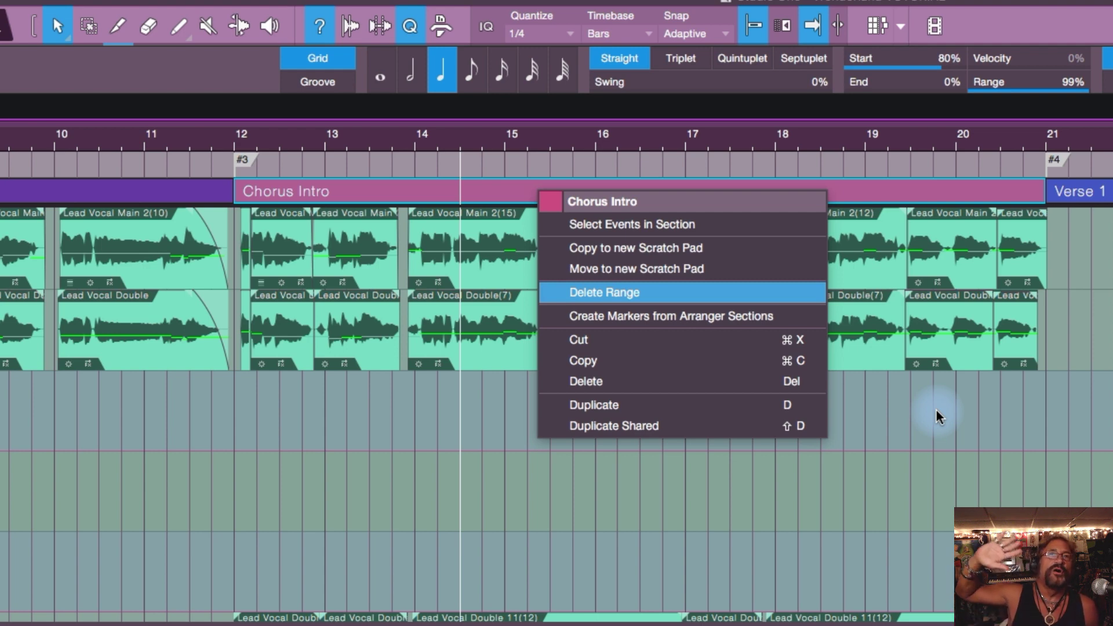
key(Return)
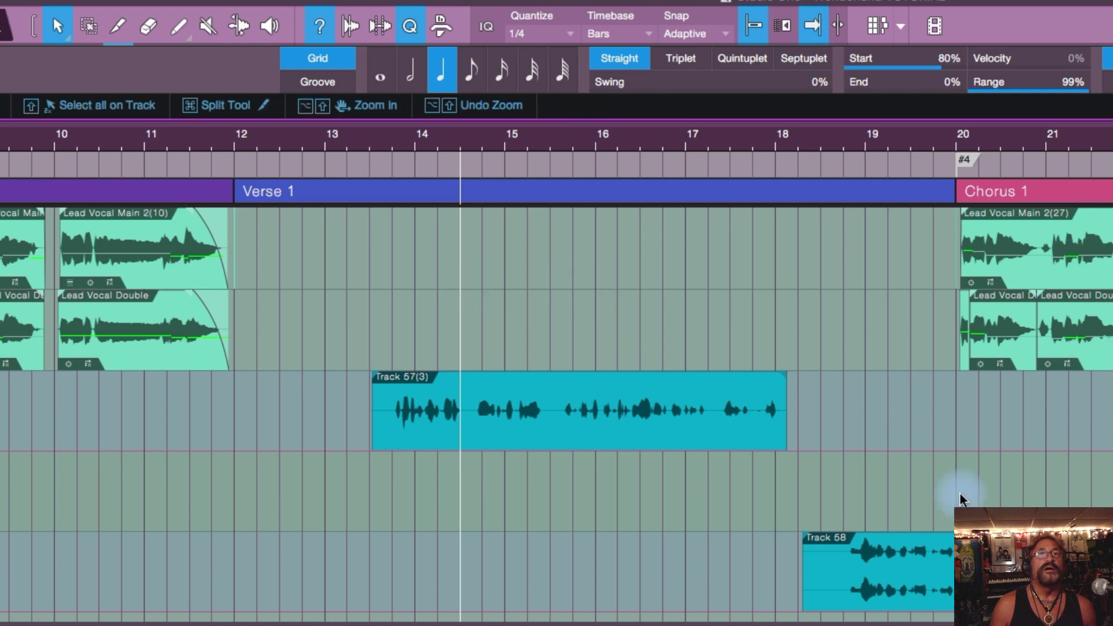
Inspect the vocal, Chorus Melody Keys and Hard Guitar tracks around bar 12 for event fragments left by the range deletion
scroll(748, 339, down, 1)
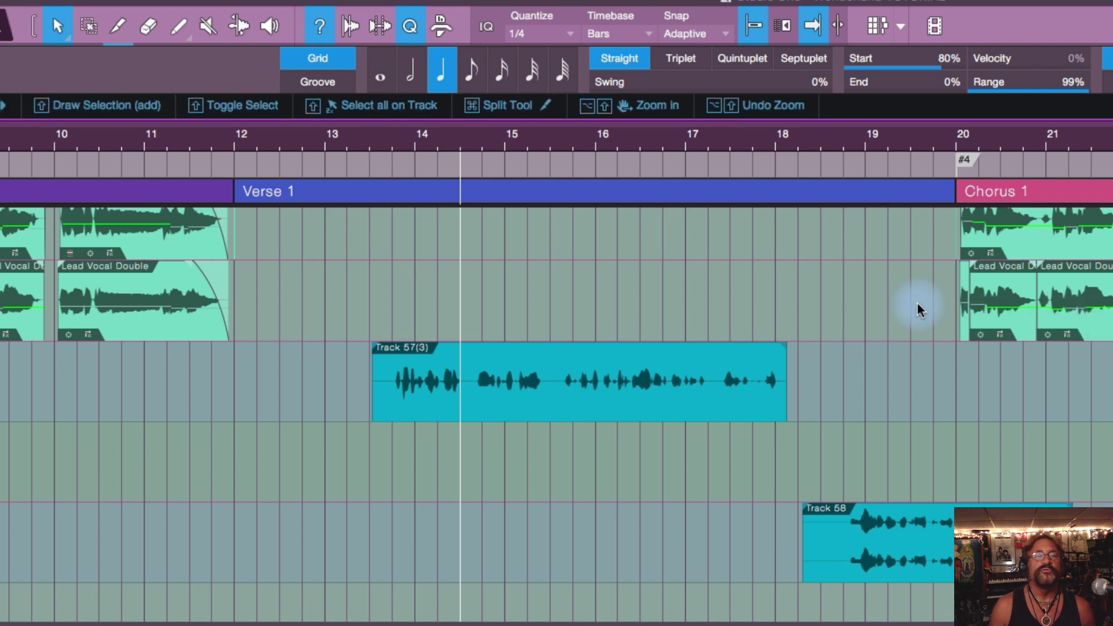
scroll(702, 282, down, 12)
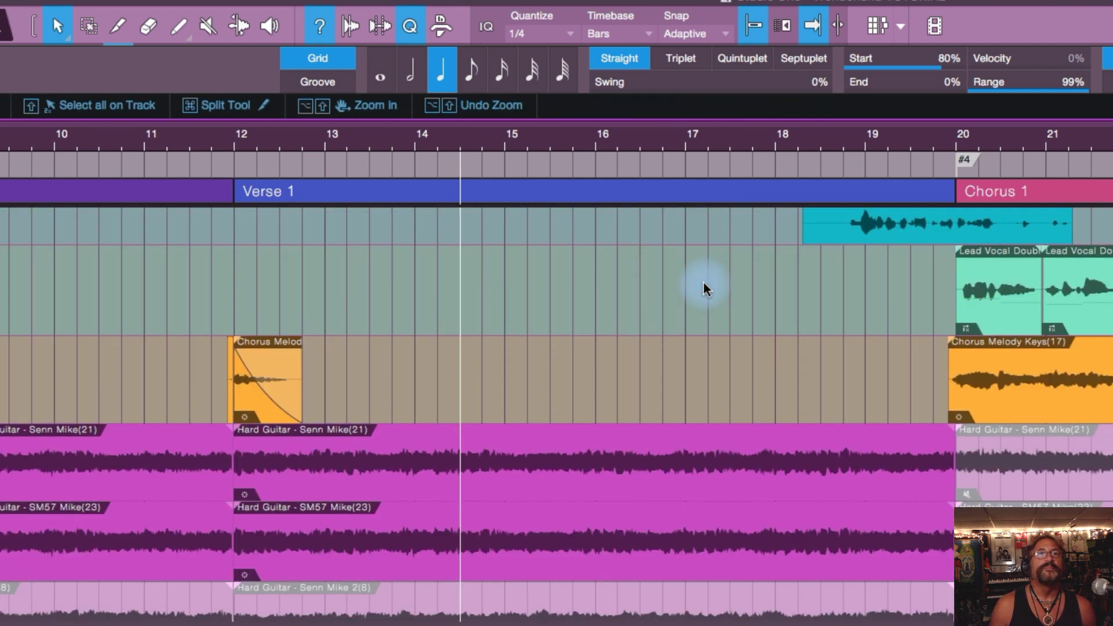
scroll(704, 288, up, 1)
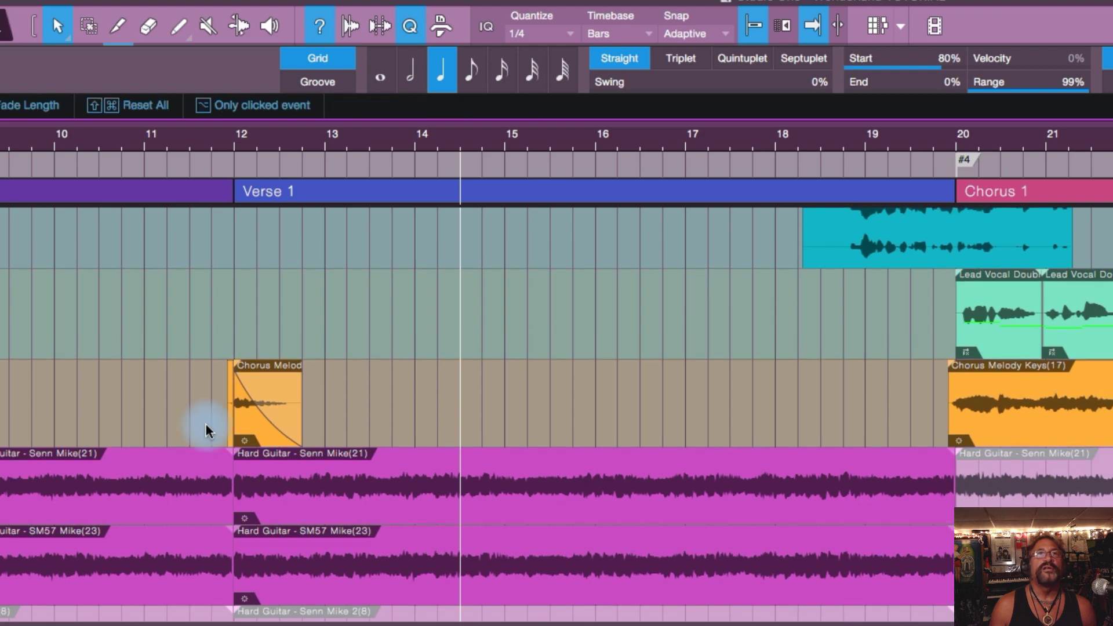
scroll(498, 331, down, 13)
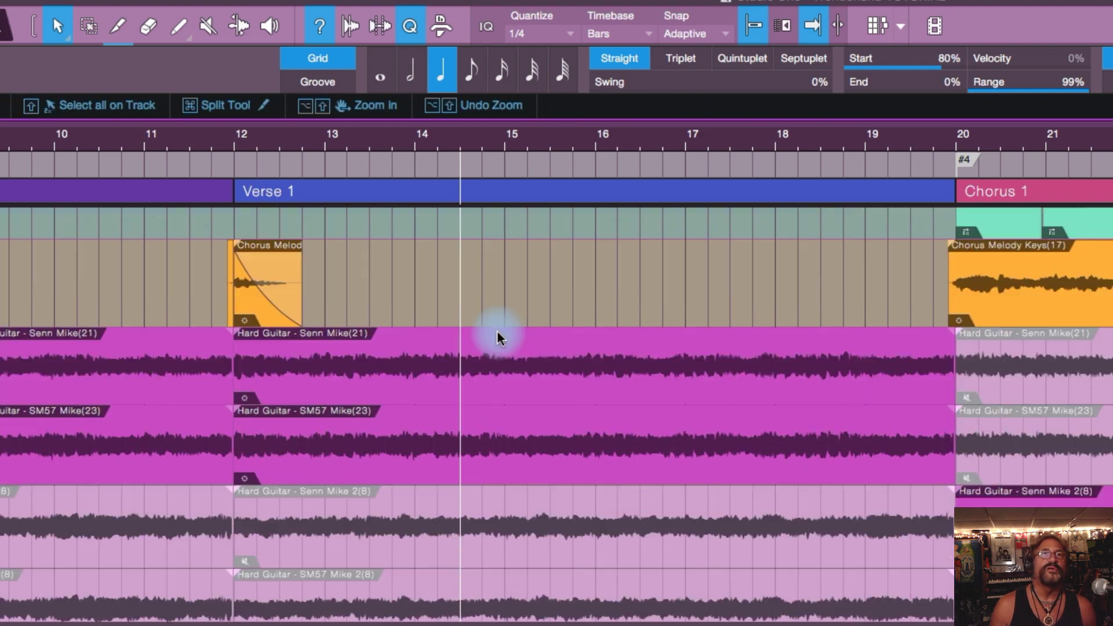
scroll(497, 332, down, 5)
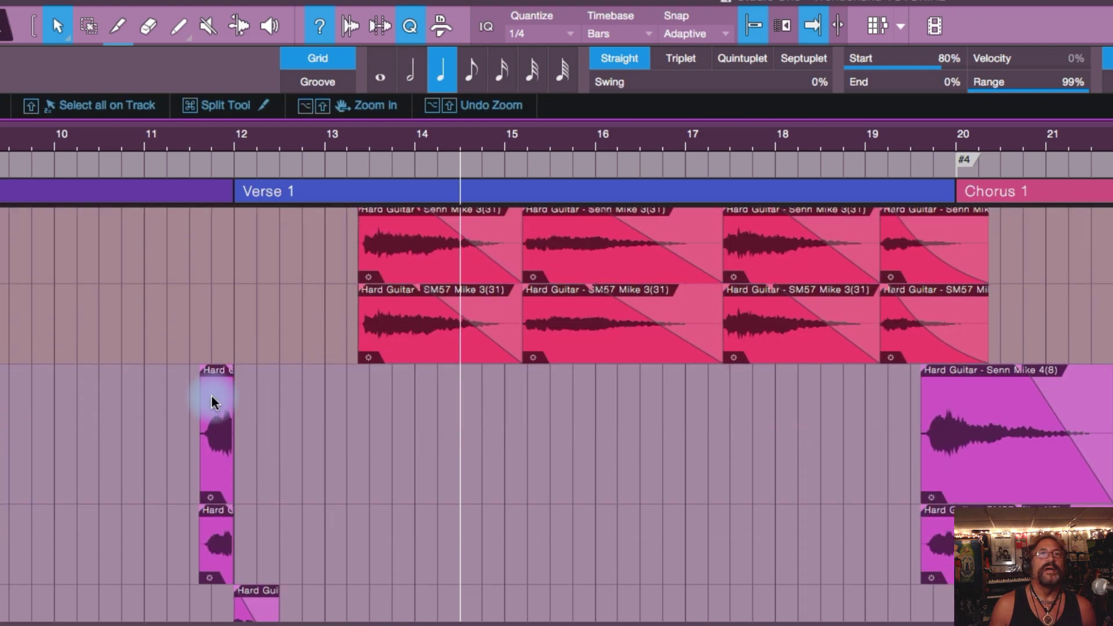
scroll(473, 374, down, 4)
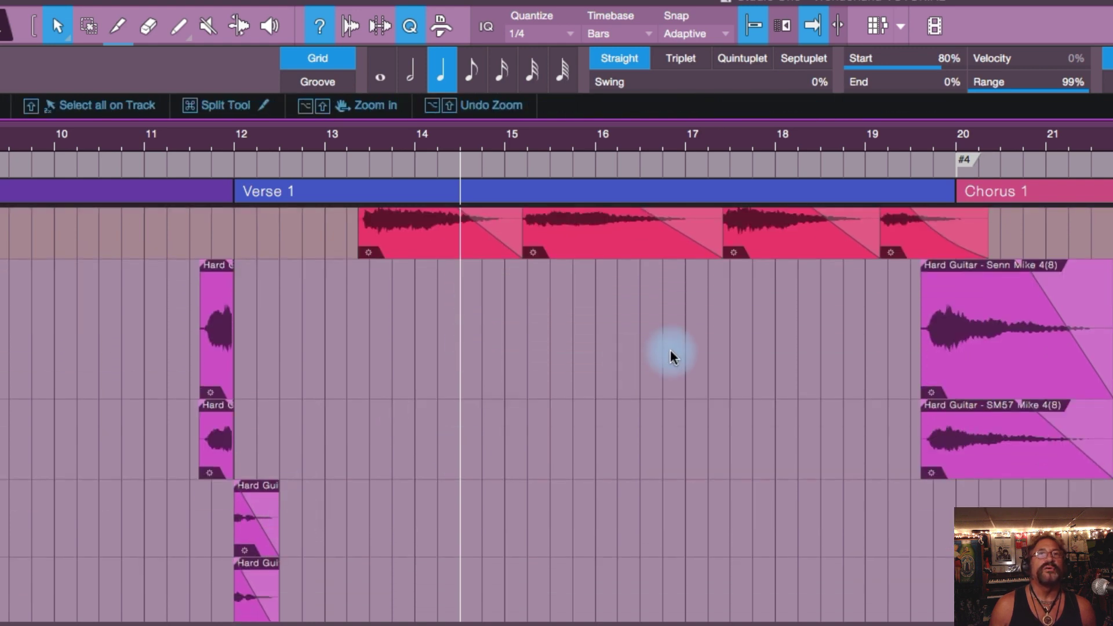
scroll(667, 351, down, 1)
scroll(672, 351, down, 6)
scroll(675, 350, up, 7)
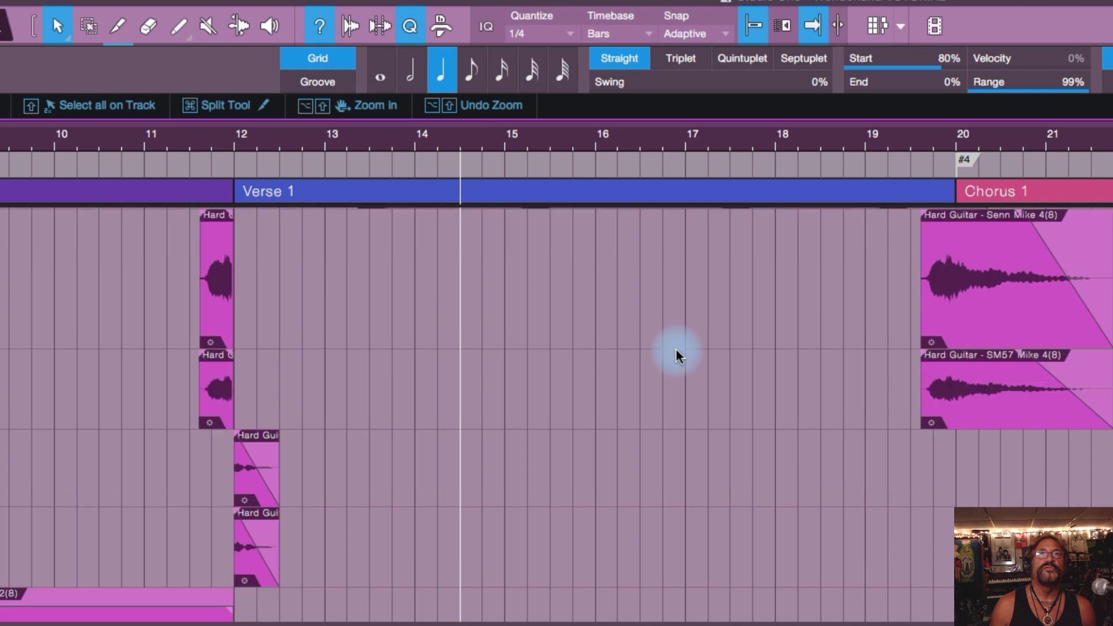
scroll(676, 349, up, 1)
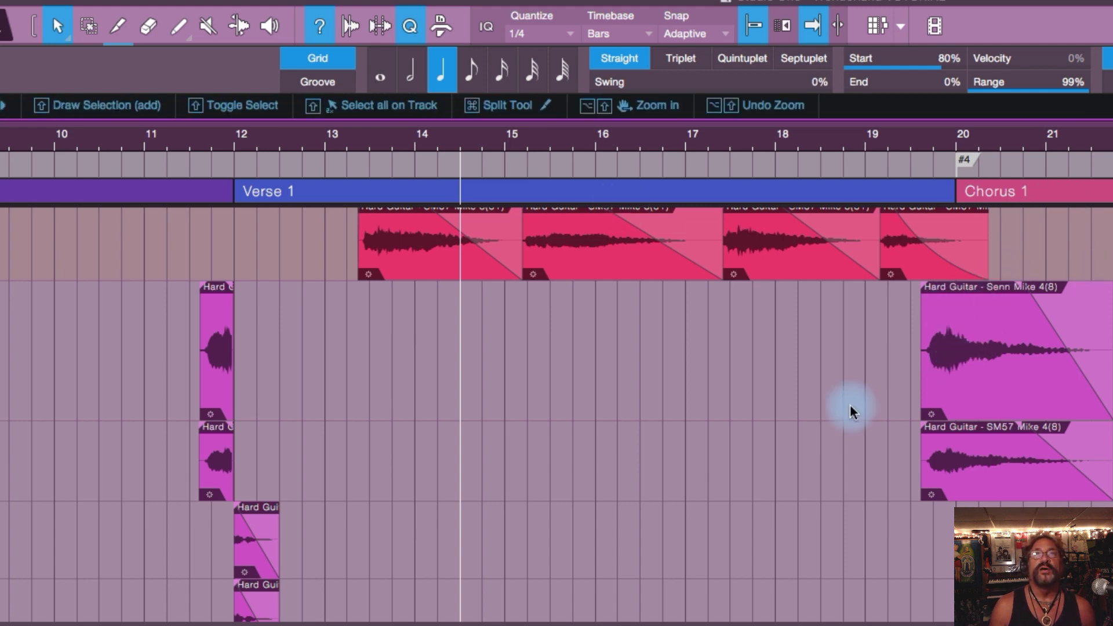
Delete the Hard Guitar event fragments left around bar 12 and select the leftover lead vocal sliver at the start of Verse 1
drag(171, 348, 294, 585)
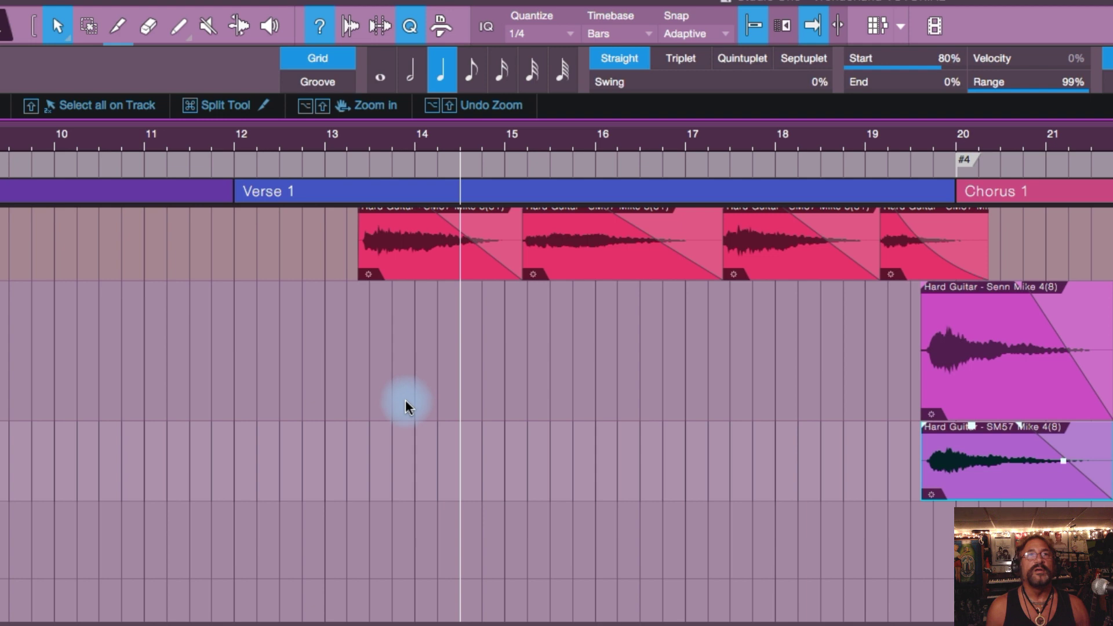
scroll(404, 400, down, 6)
scroll(402, 397, down, 5)
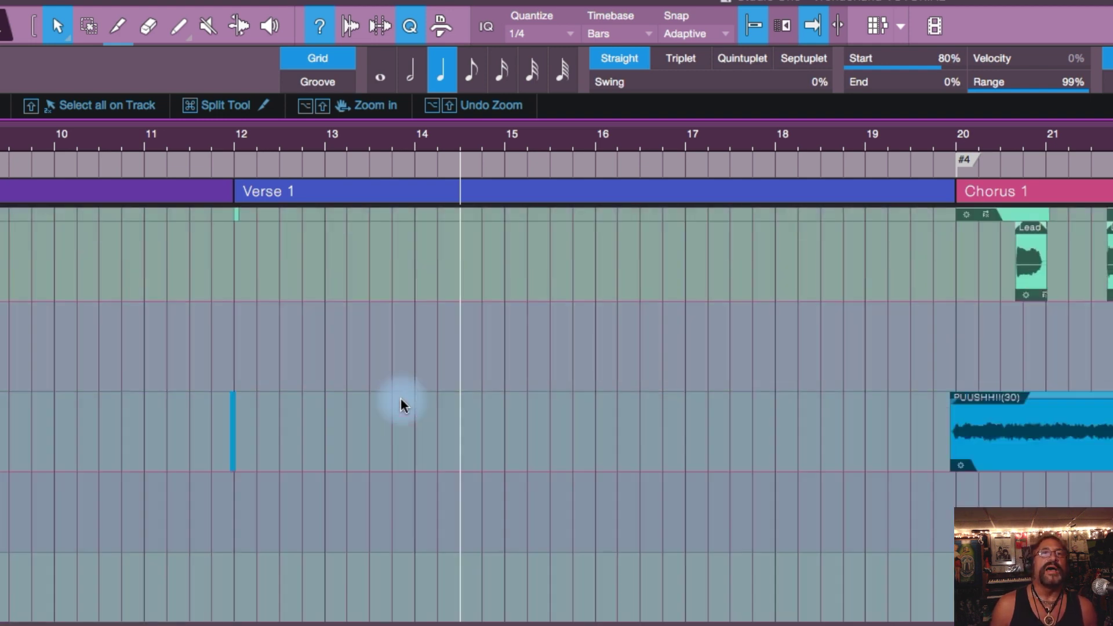
drag(186, 348, 247, 421)
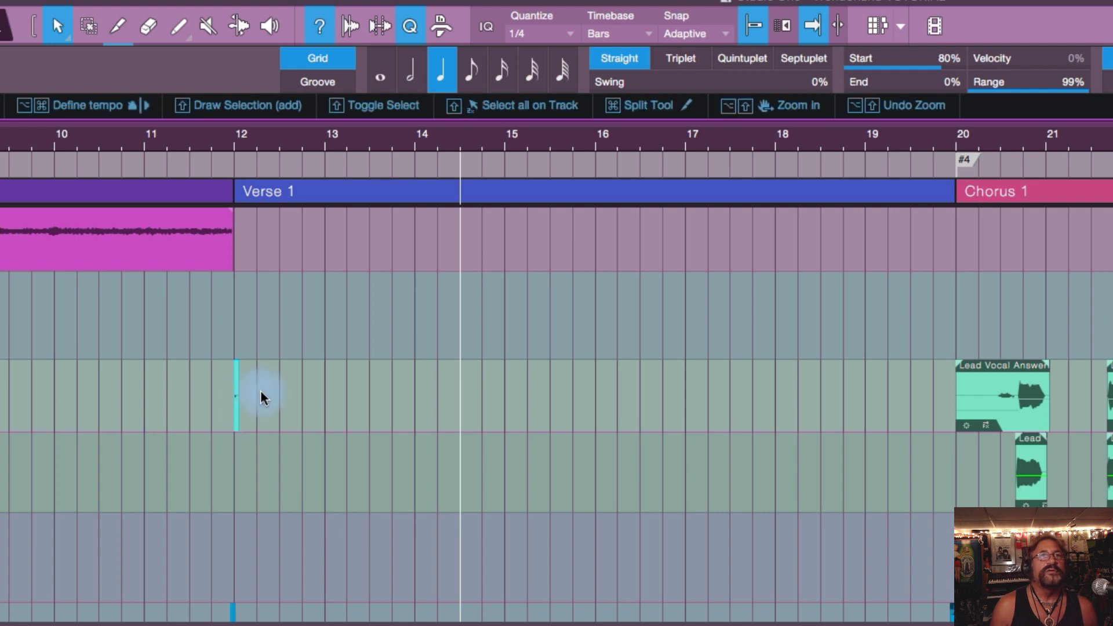
Check the remaining vocal, PUUSHH!!, guitar and bass tracks around bar 12 for leftover fragments and clean joins
scroll(264, 400, down, 5)
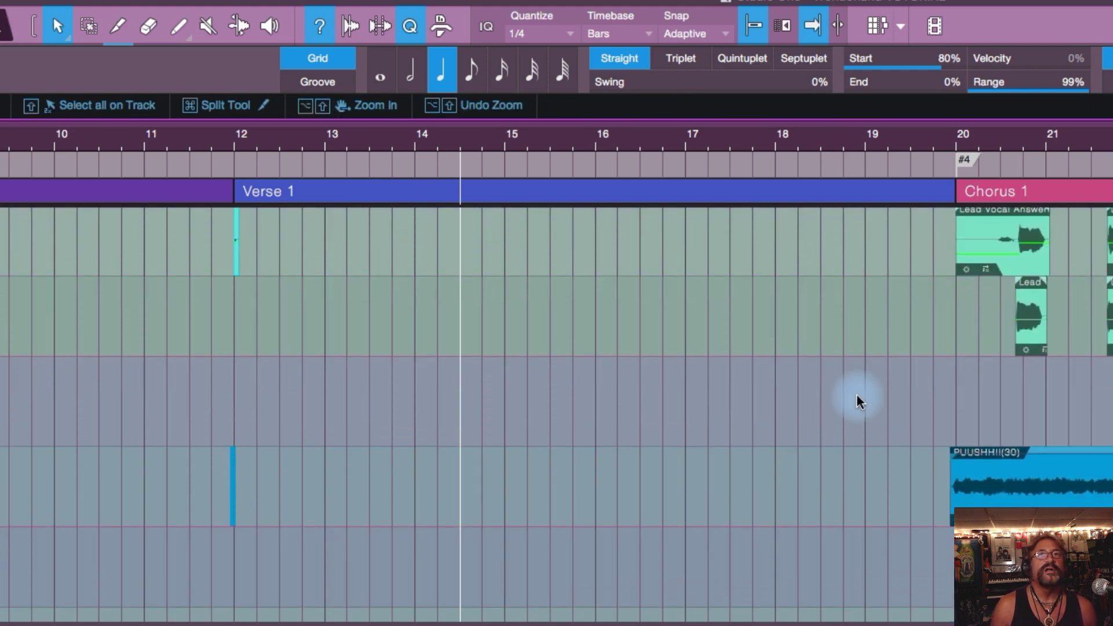
scroll(844, 390, down, 8)
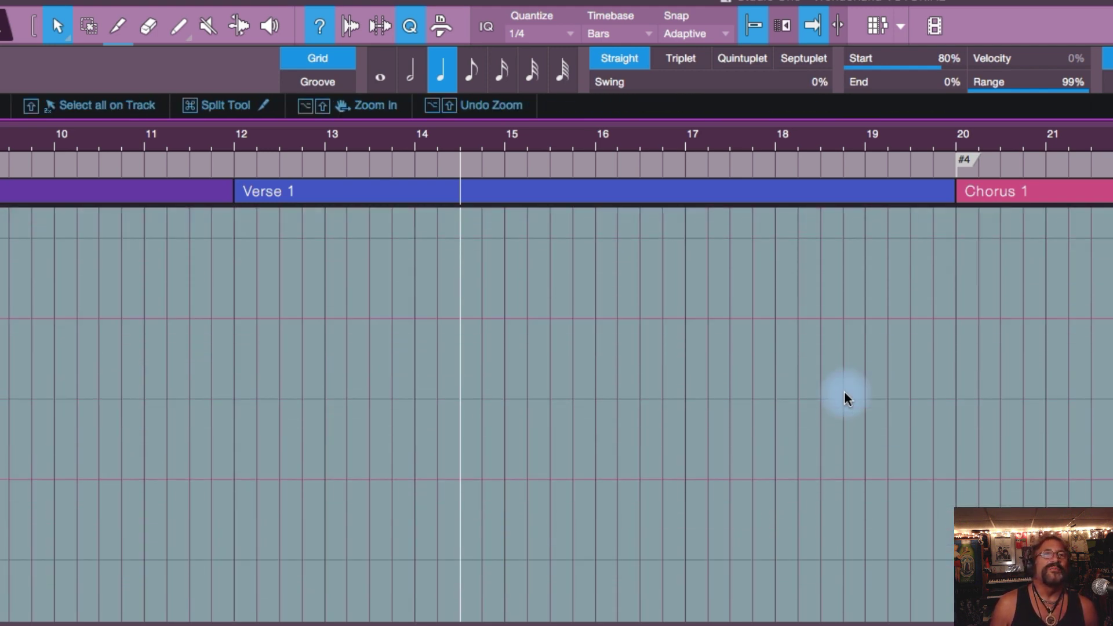
scroll(844, 391, up, 6)
scroll(845, 391, down, 8)
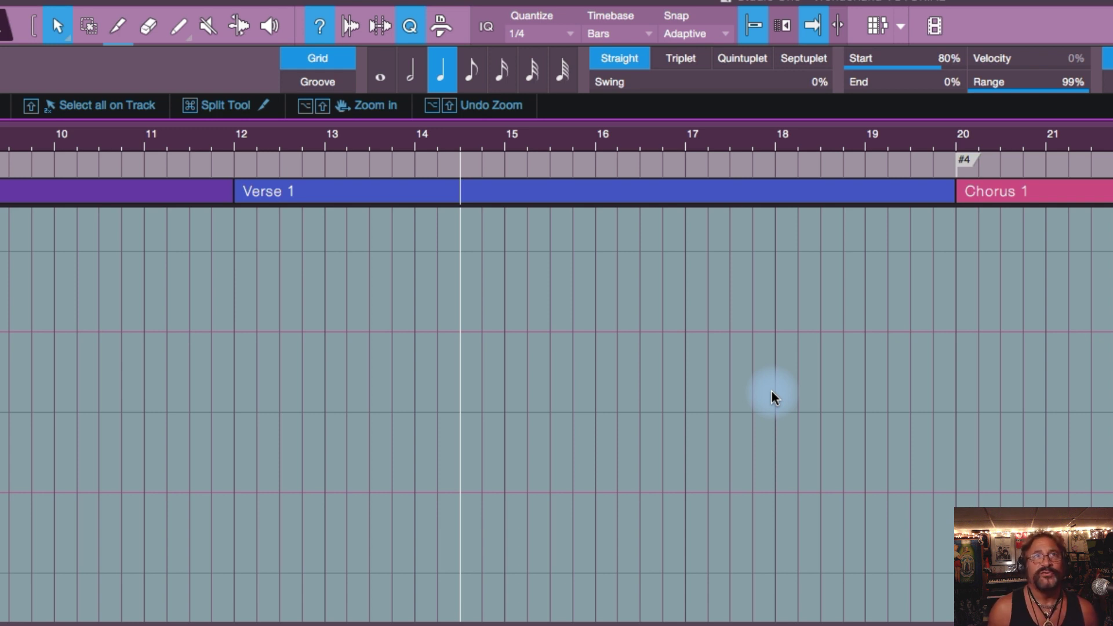
scroll(661, 381, down, 10)
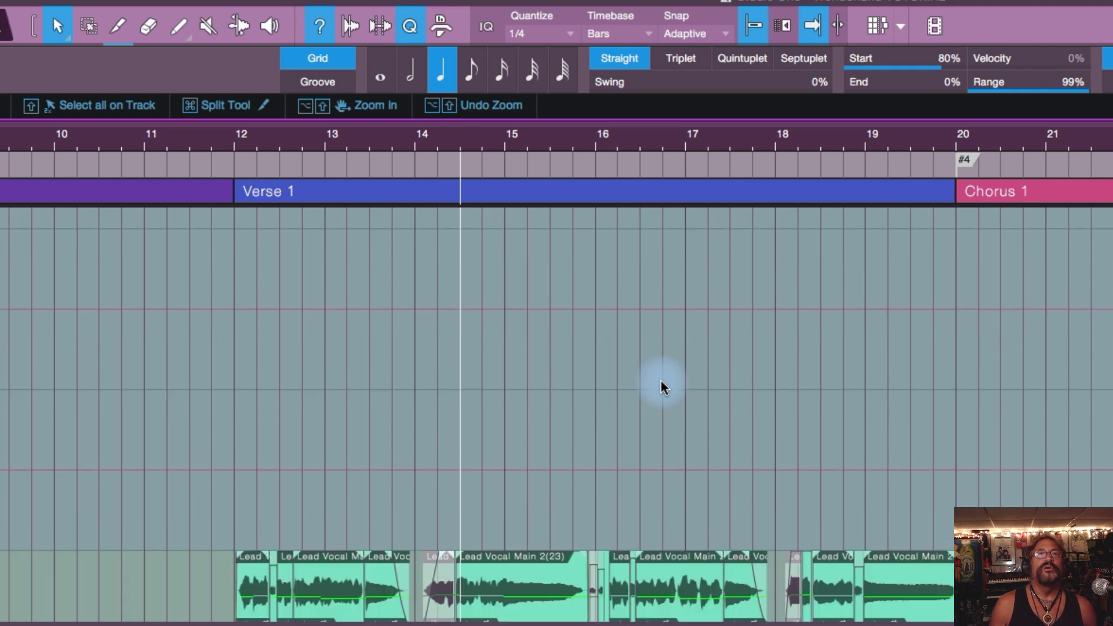
scroll(661, 381, down, 10)
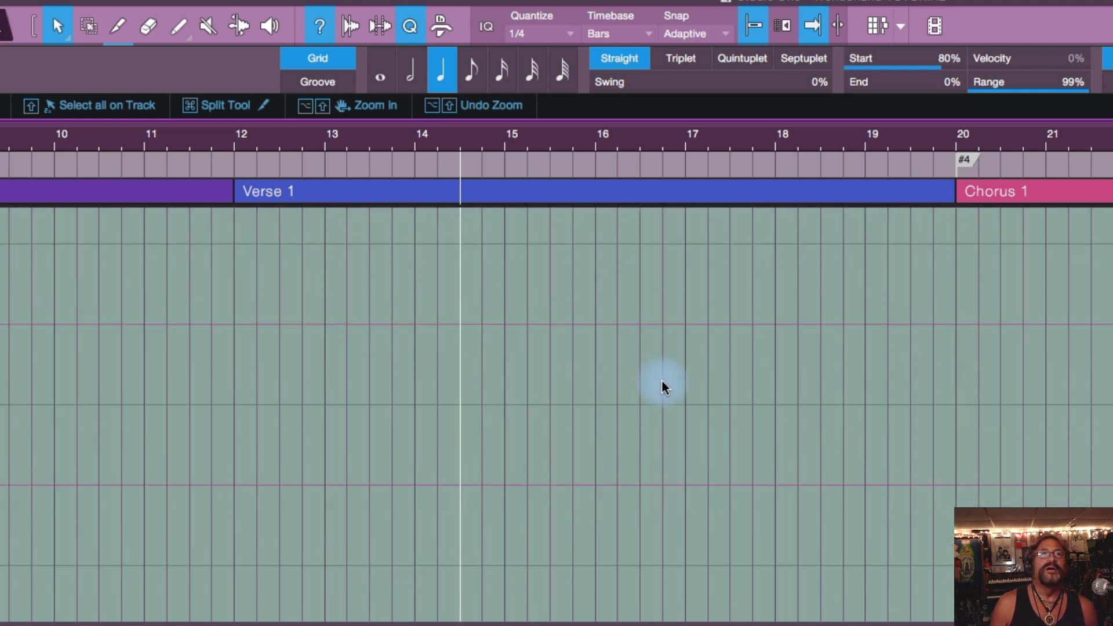
scroll(662, 387, down, 3)
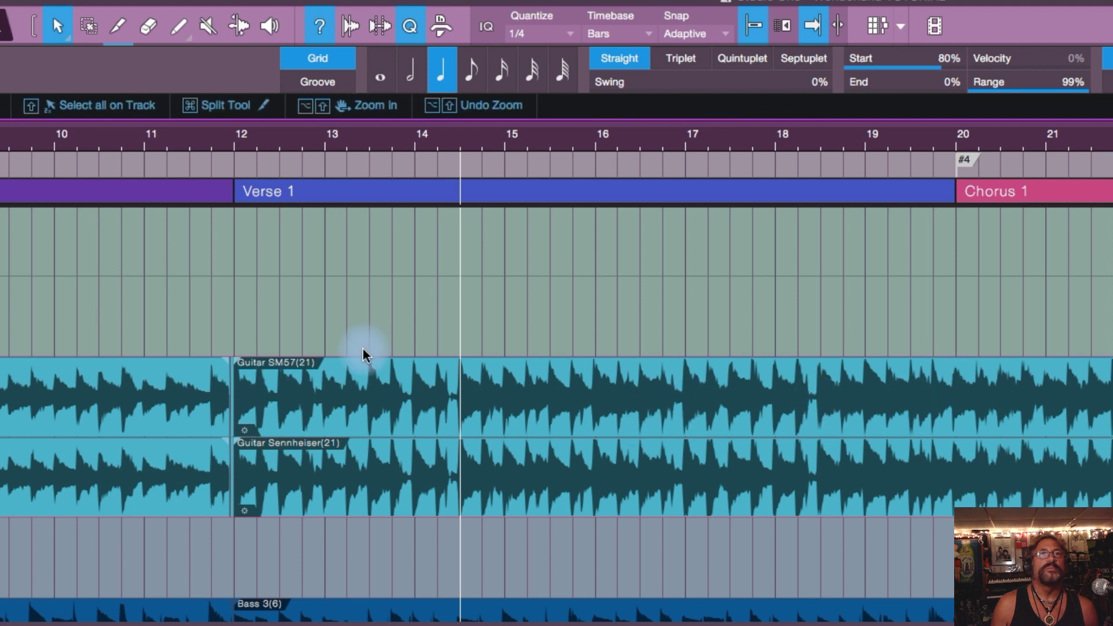
scroll(363, 346, down, 4)
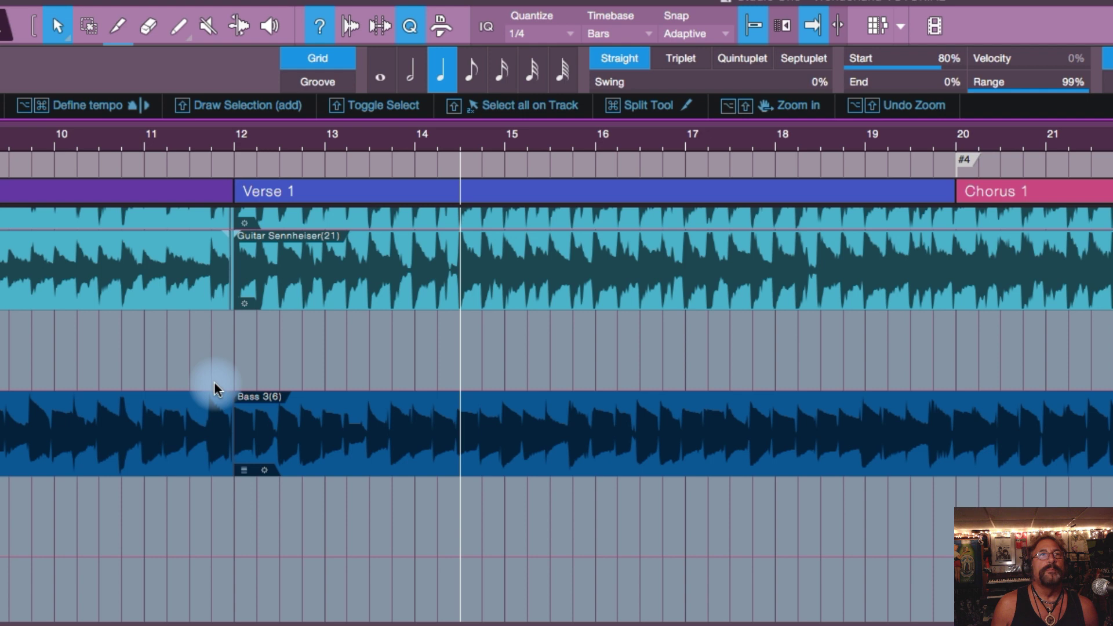
Play the transition from bar 11 into Verse 1 twice to hear how the guitar and bass events join
click(182, 350)
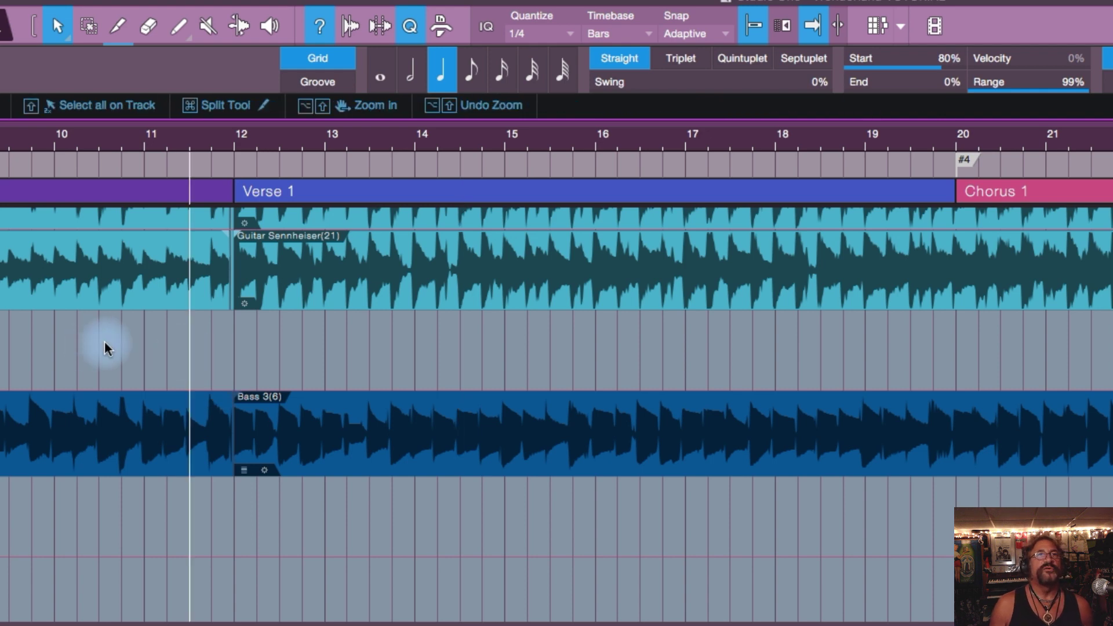
click(165, 350)
key(space)
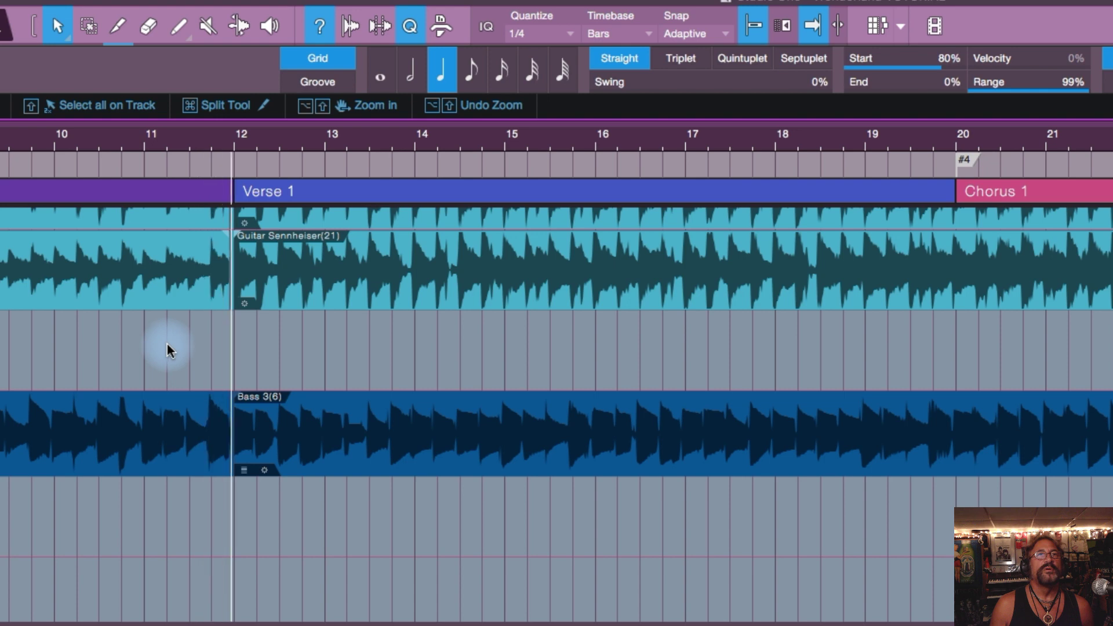
key(space)
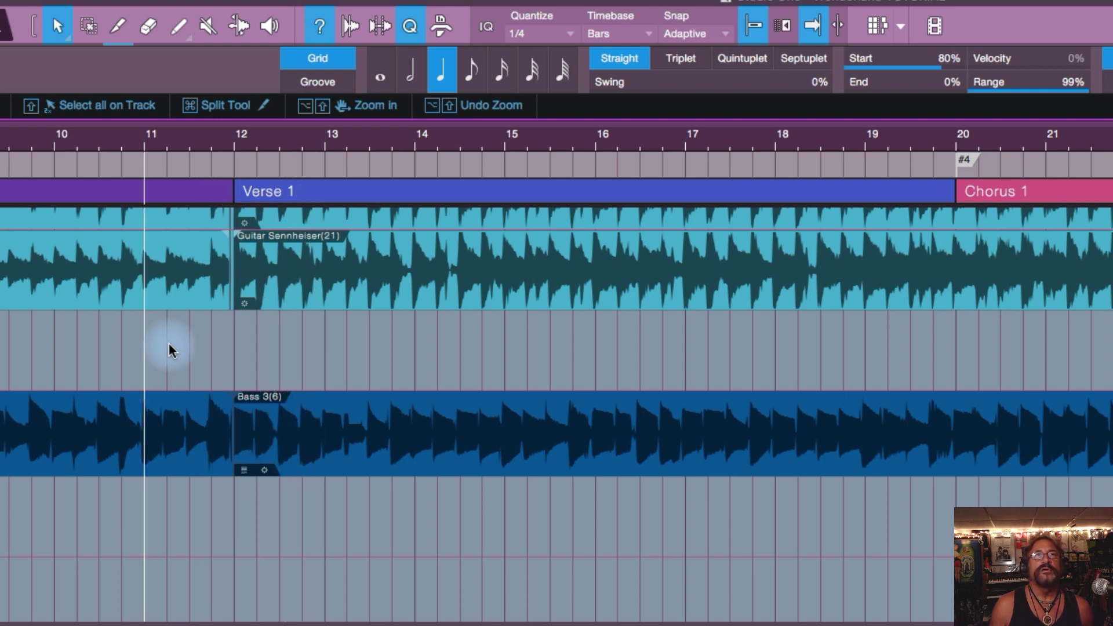
key(space)
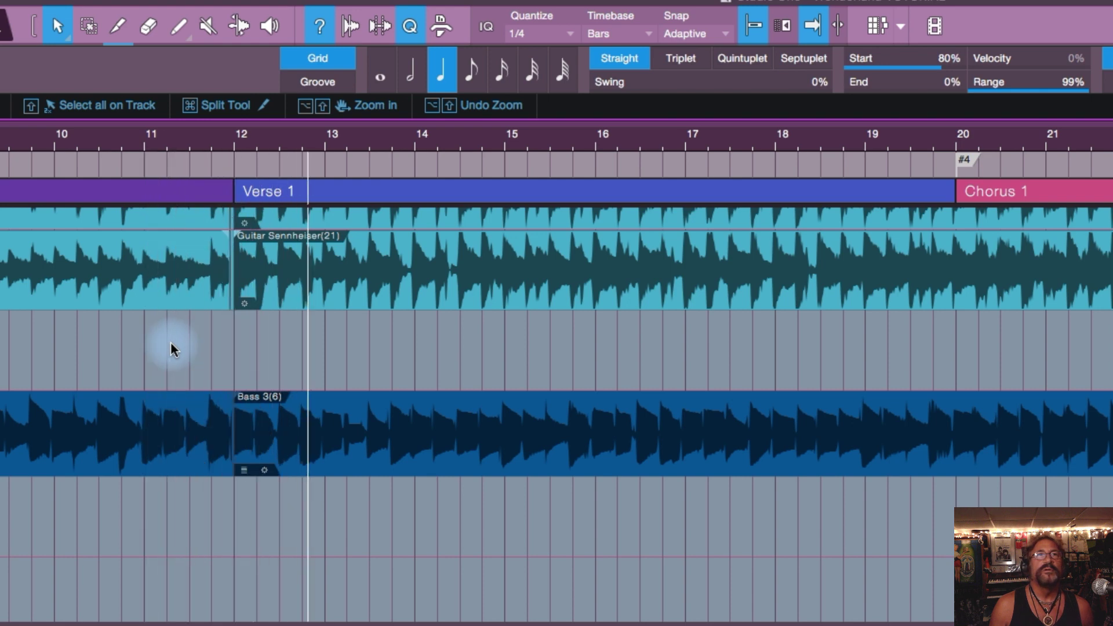
key(space)
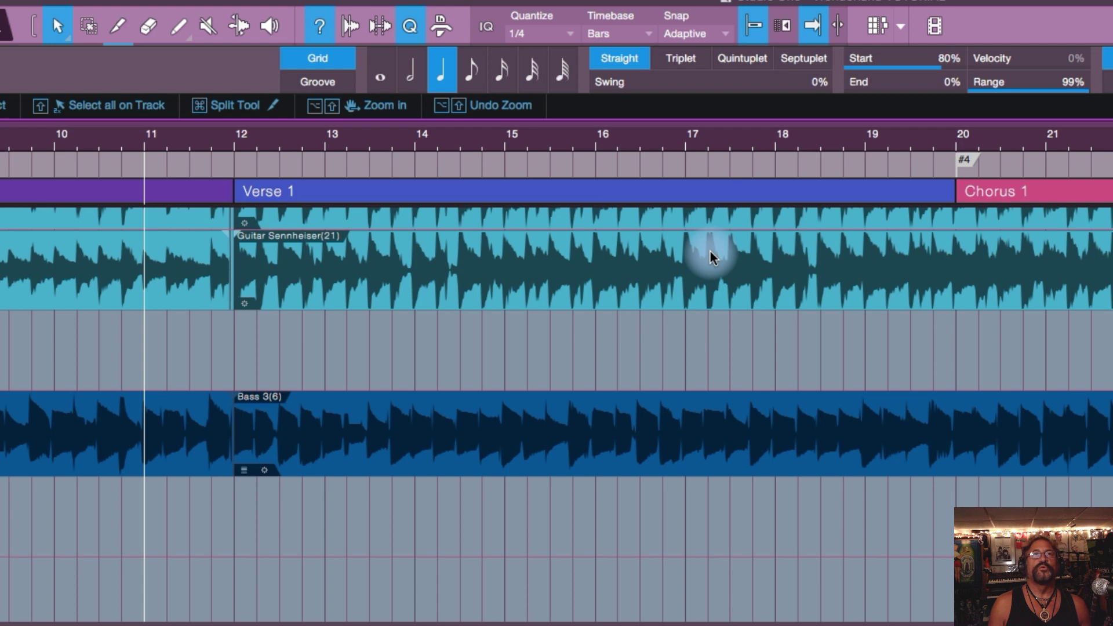
Place the playback cursor at bar 12, on the boundary between the Intro and Verse 1
scroll(710, 249, up, 5)
scroll(705, 252, up, 10)
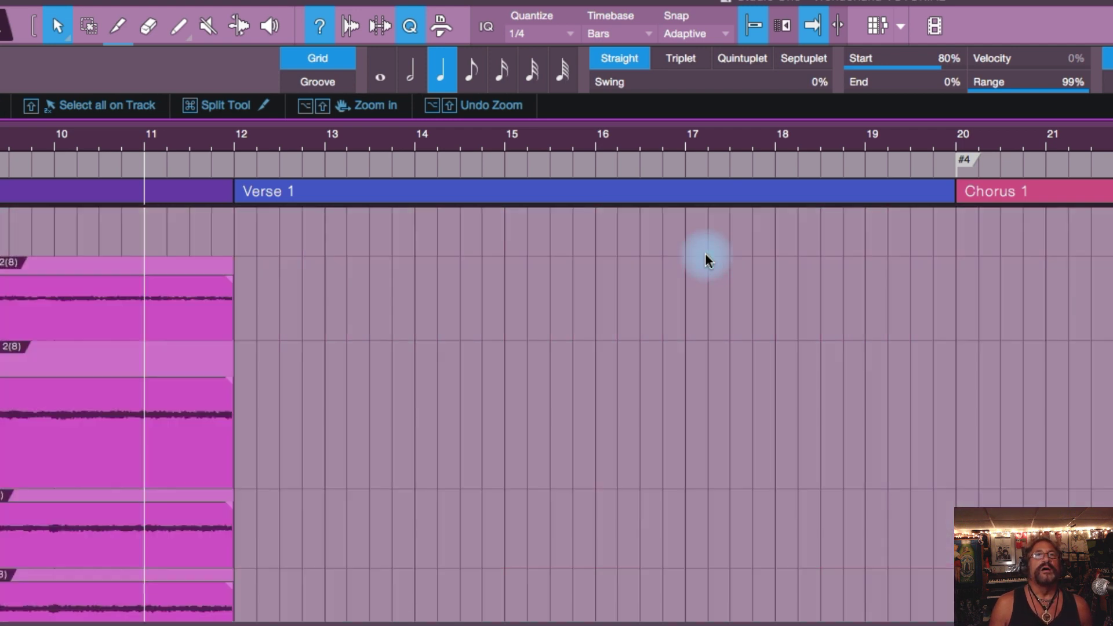
scroll(706, 259, up, 6)
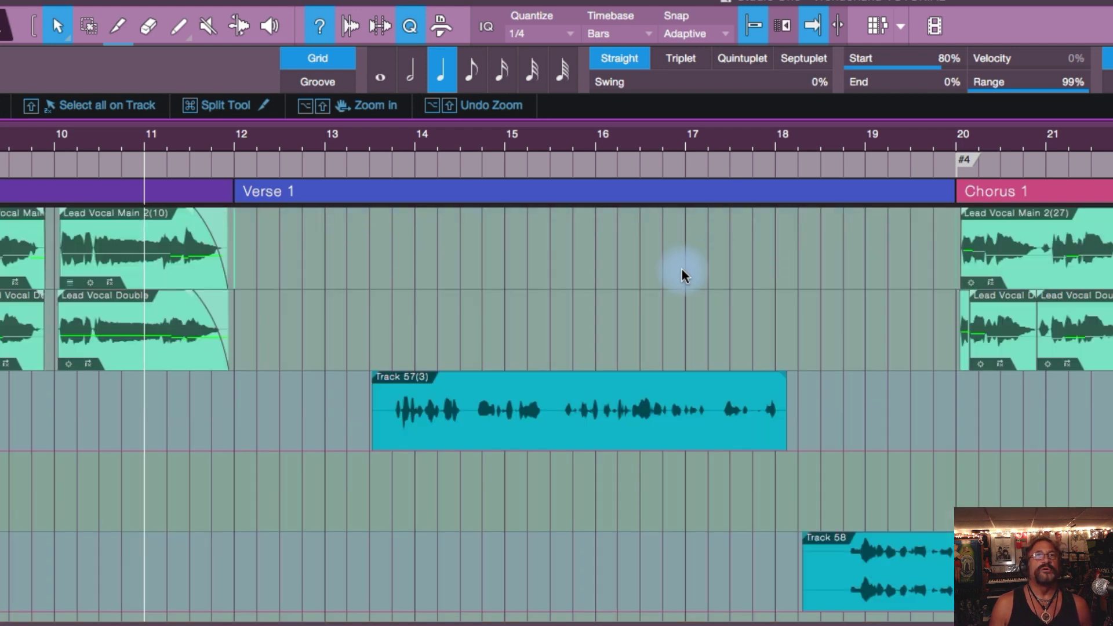
click(249, 619)
mouse_move(250, 619)
mouse_down()
mouse_move(329, 619)
mouse_move(154, 619)
mouse_move(165, 619)
mouse_up()
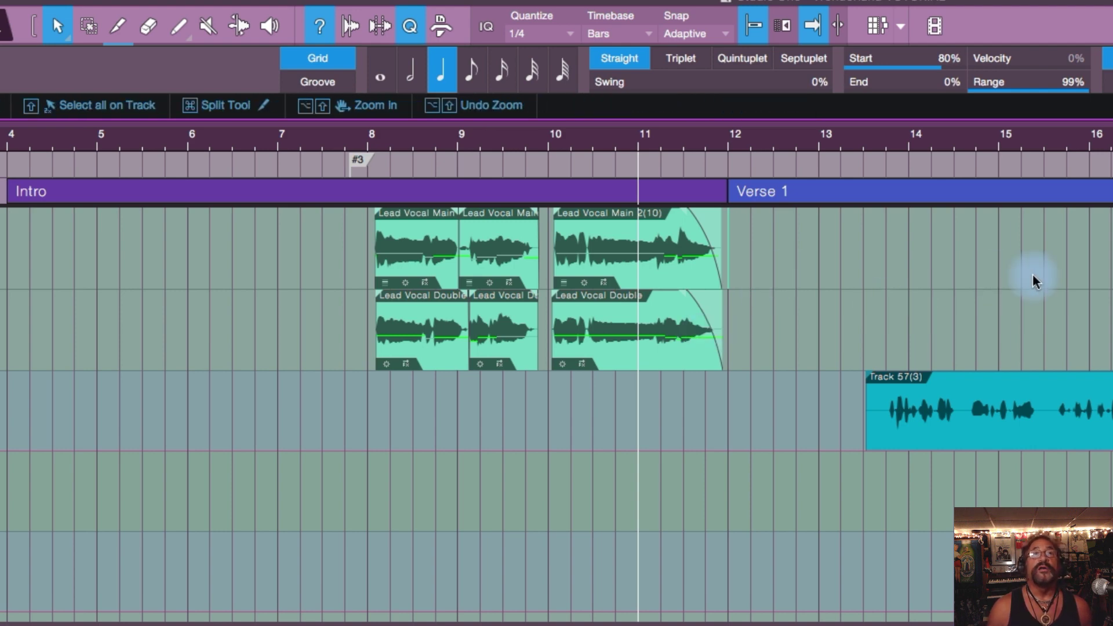
drag(218, 623, 337, 623)
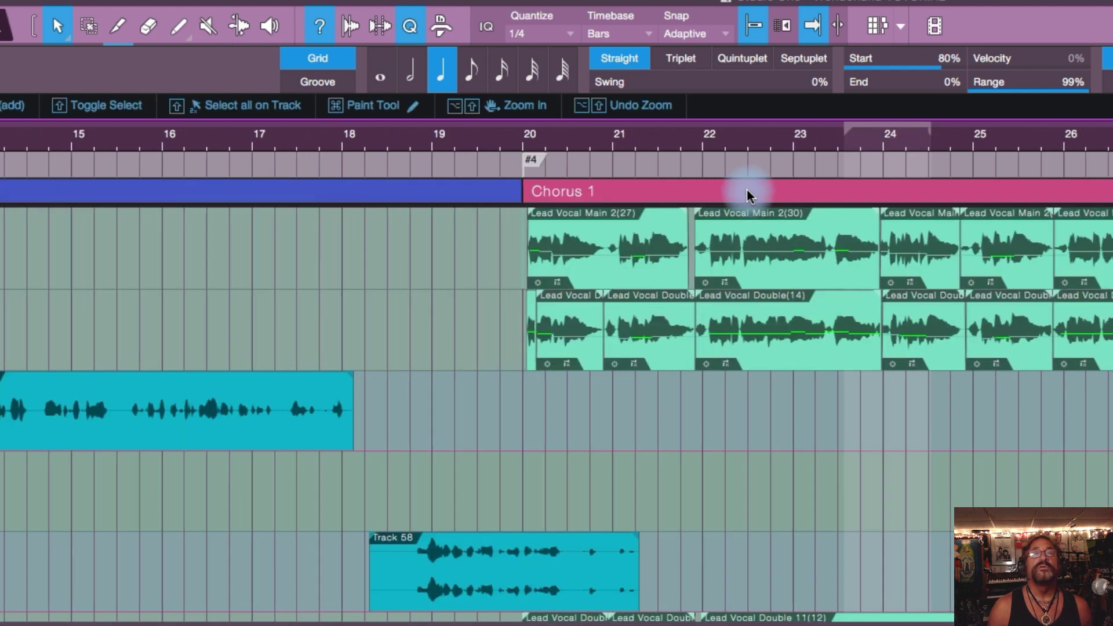
drag(266, 619, 206, 618)
click(351, 439)
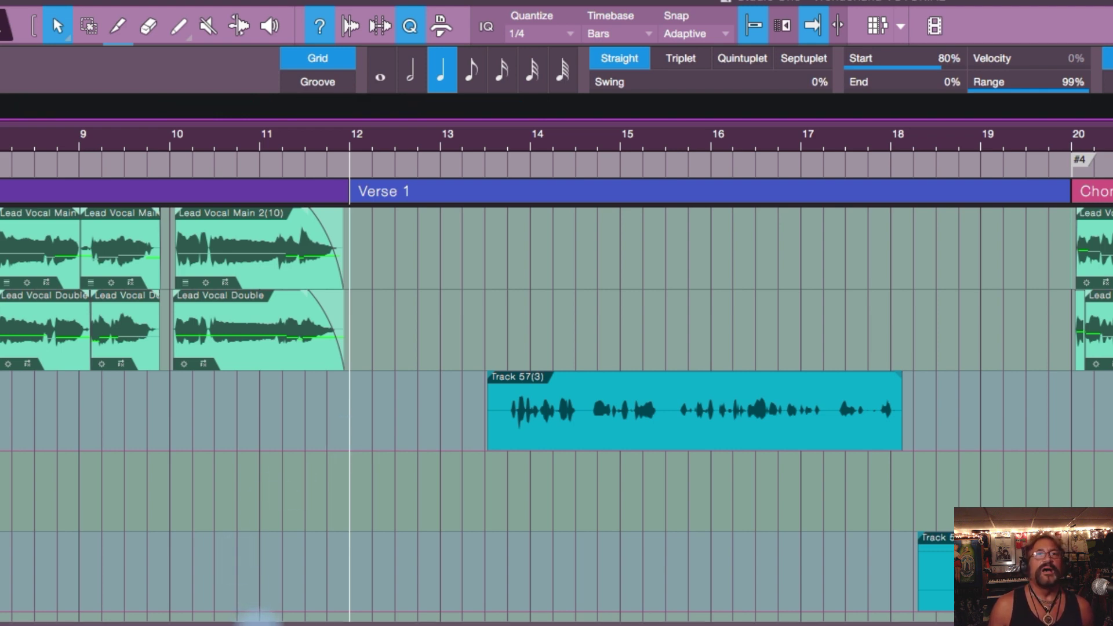
Copy the Chorus 1 section at bar 20 in the Arranger track
drag(284, 622, 341, 620)
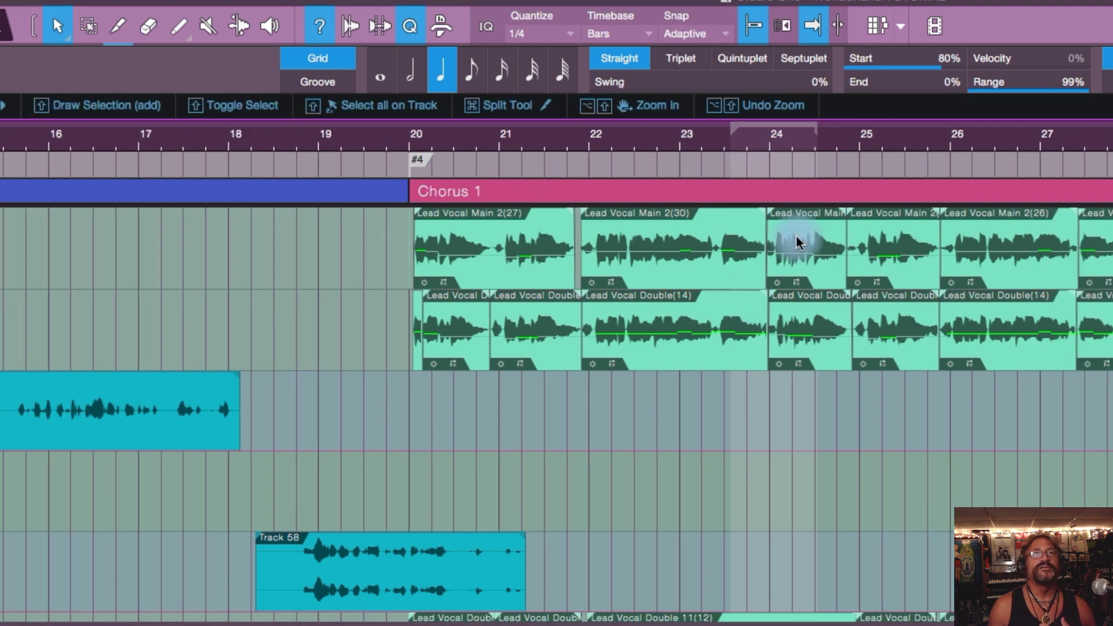
right_click(787, 188)
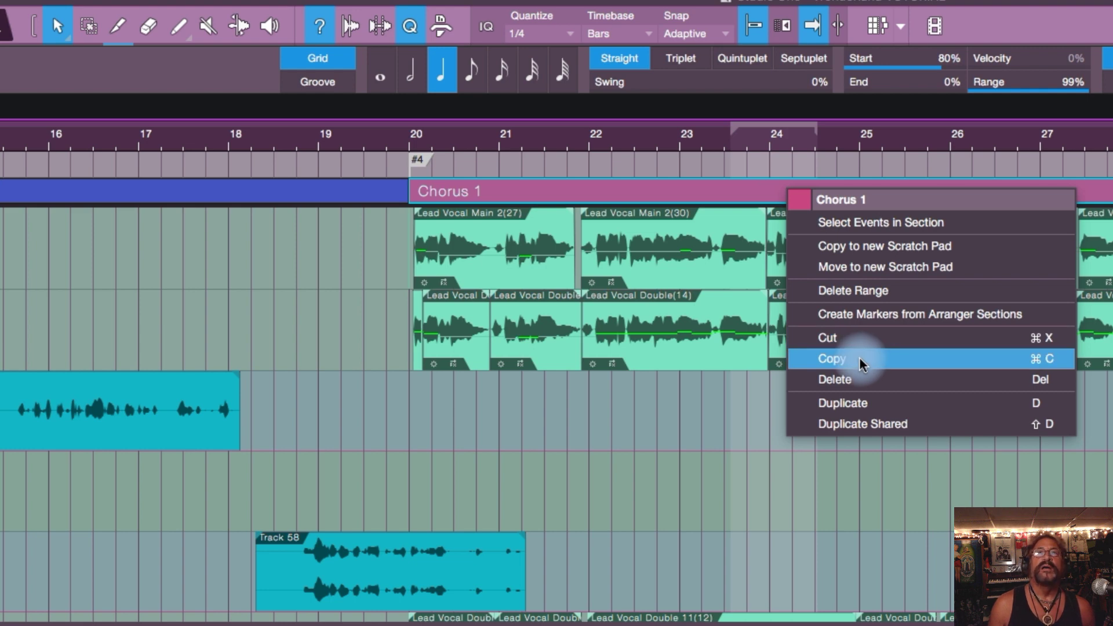
click(629, 423)
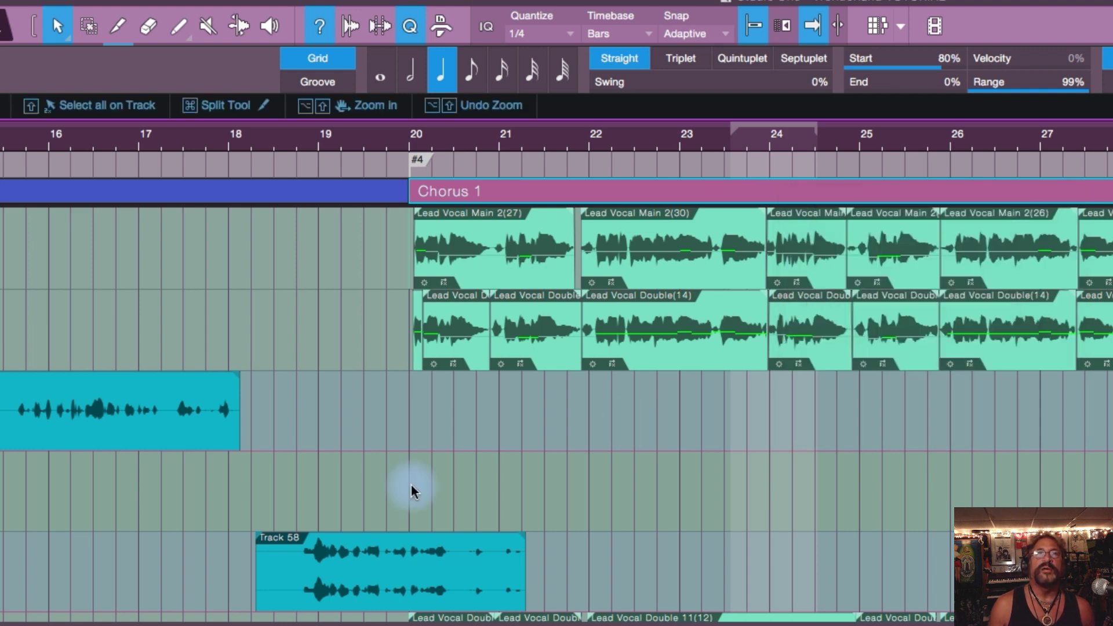
Paste the copied Chorus 1 section at bar 12, between the Intro and Verse 1
drag(283, 604, 284, 603)
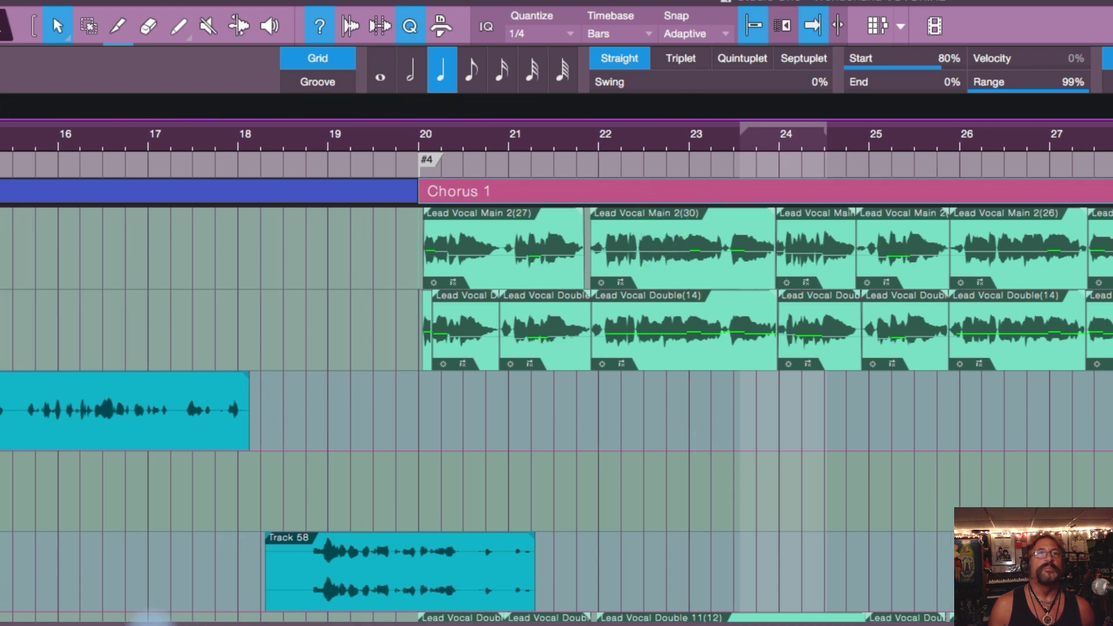
drag(217, 617, 164, 603)
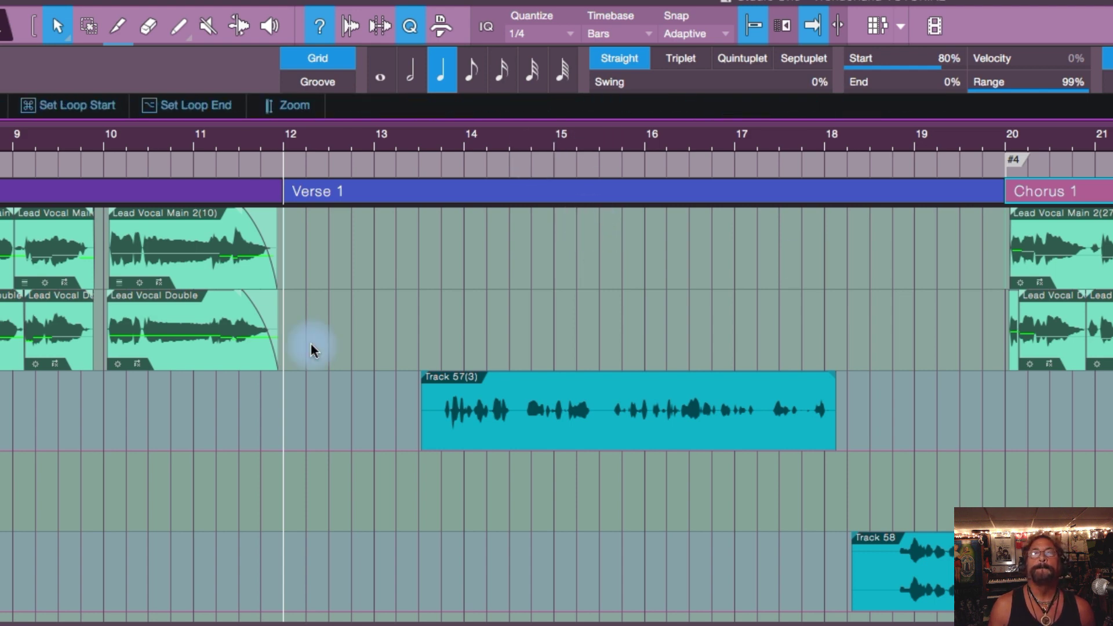
right_click(284, 408)
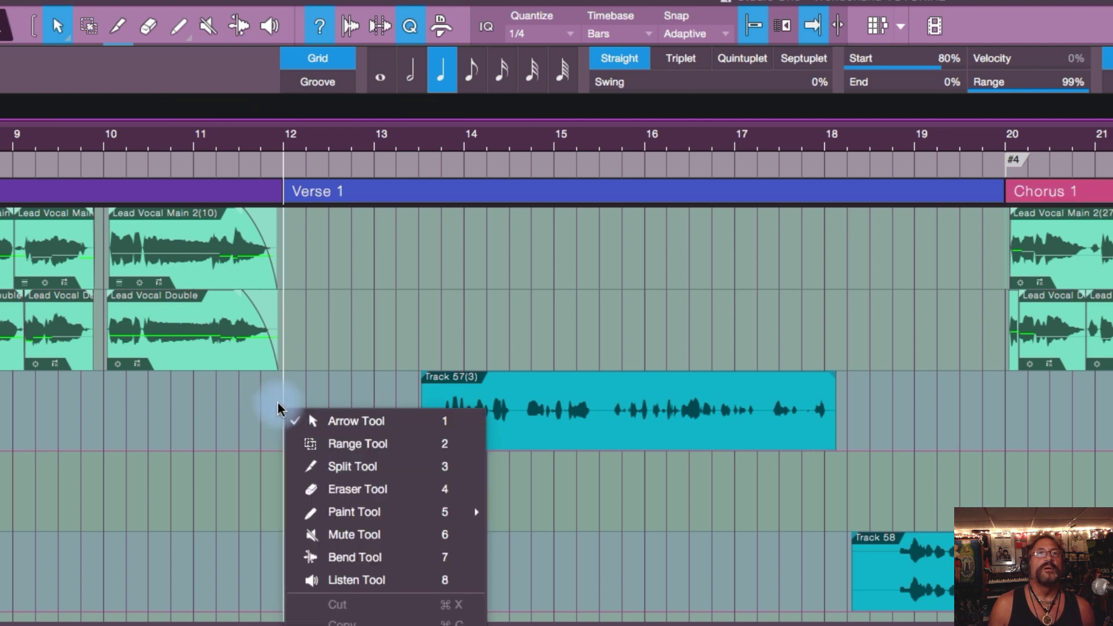
click(770, 398)
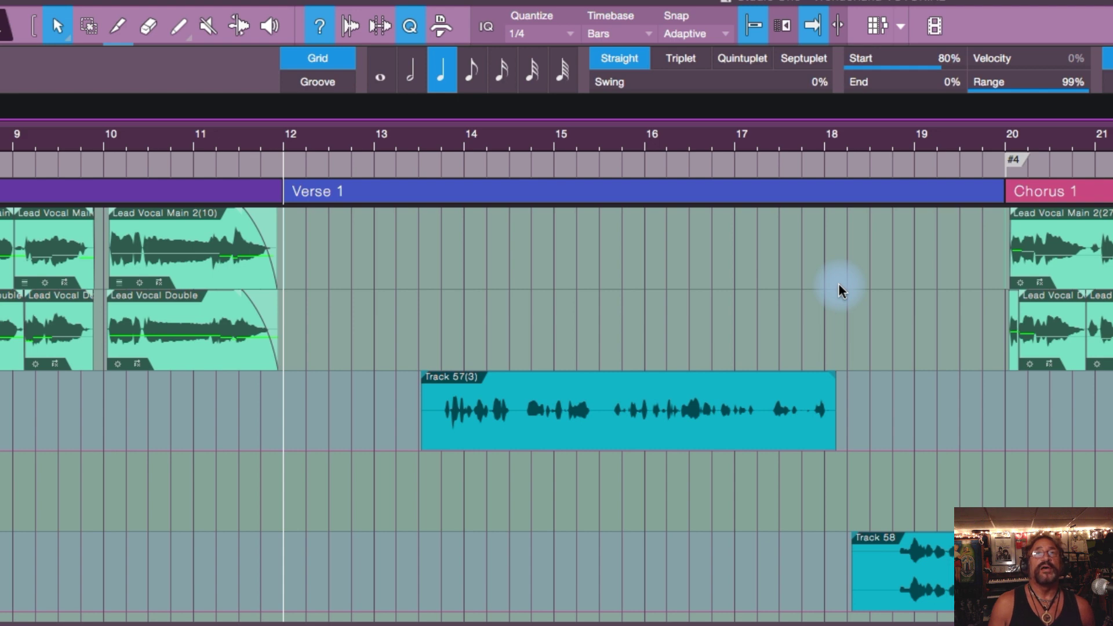
key(super+z)
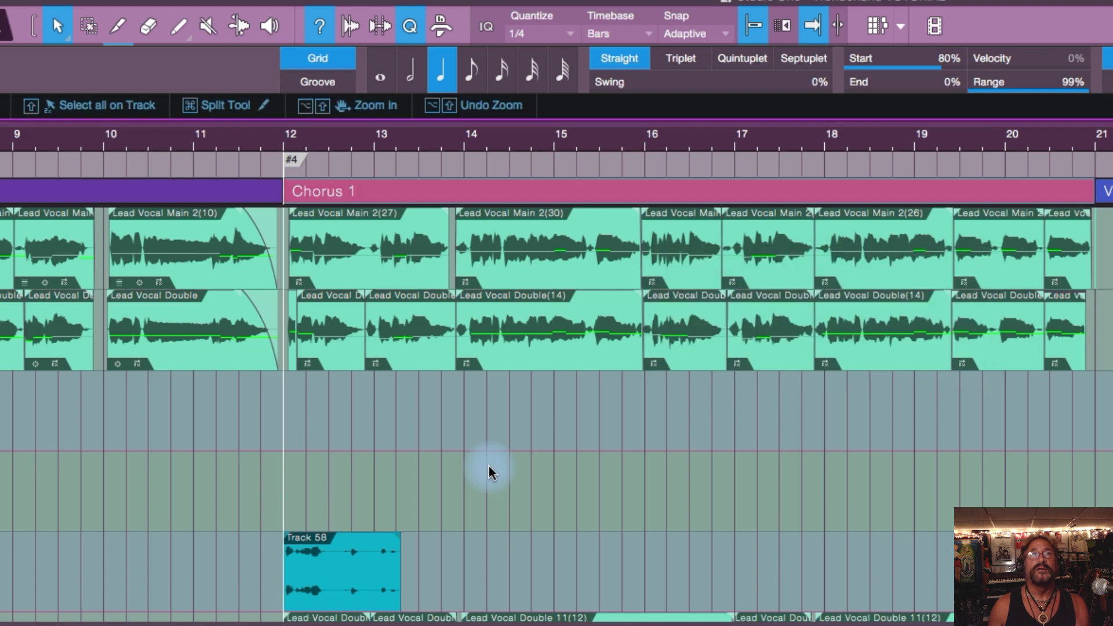
Inspect the vocal, Chorus Melody Keys and Hard Guitar tracks of the pasted Chorus 1 for events cut off at bar 12
scroll(489, 467, down, 3)
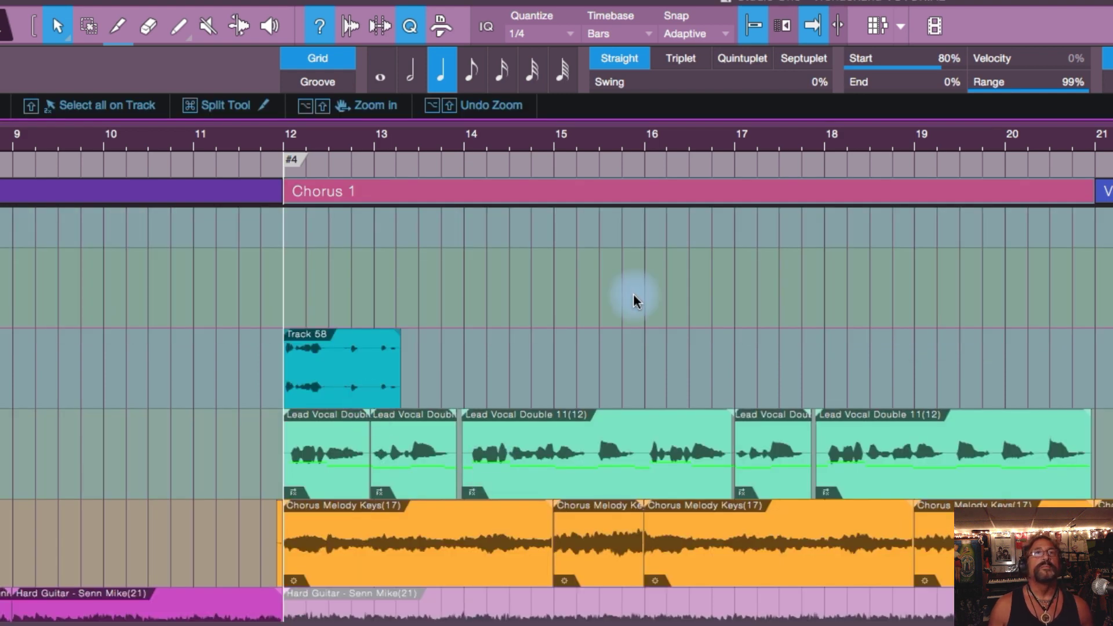
scroll(633, 294, down, 6)
scroll(633, 293, down, 3)
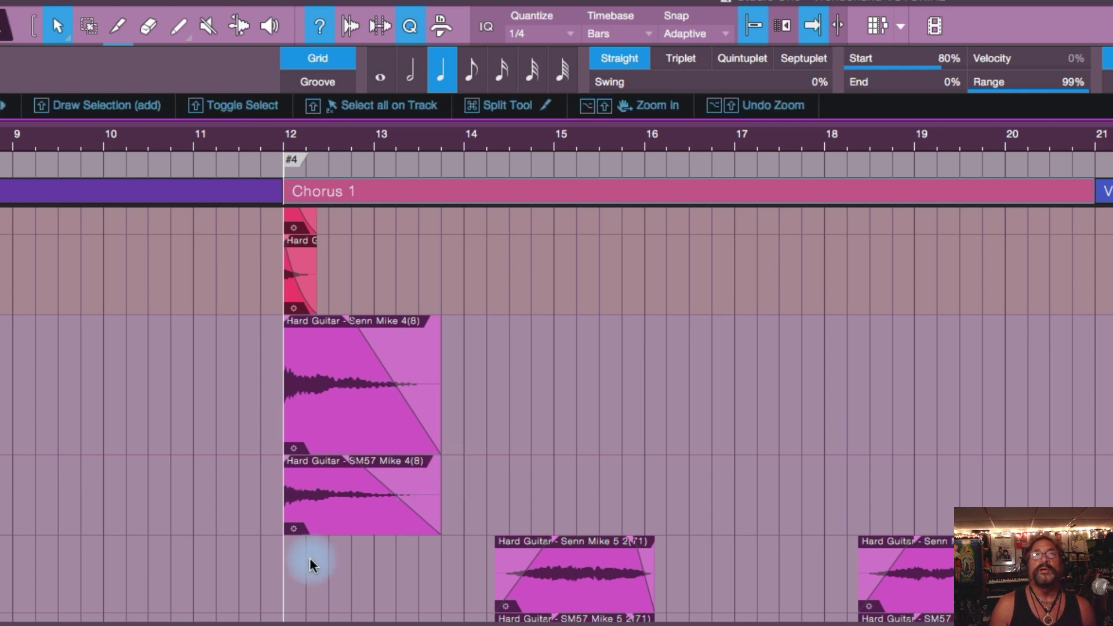
Compare the Hard Guitar events crossing the original Chorus 1 boundary at bar 29 and select the Hard Guitar - Senn Mike 4(8) event
drag(261, 623, 447, 623)
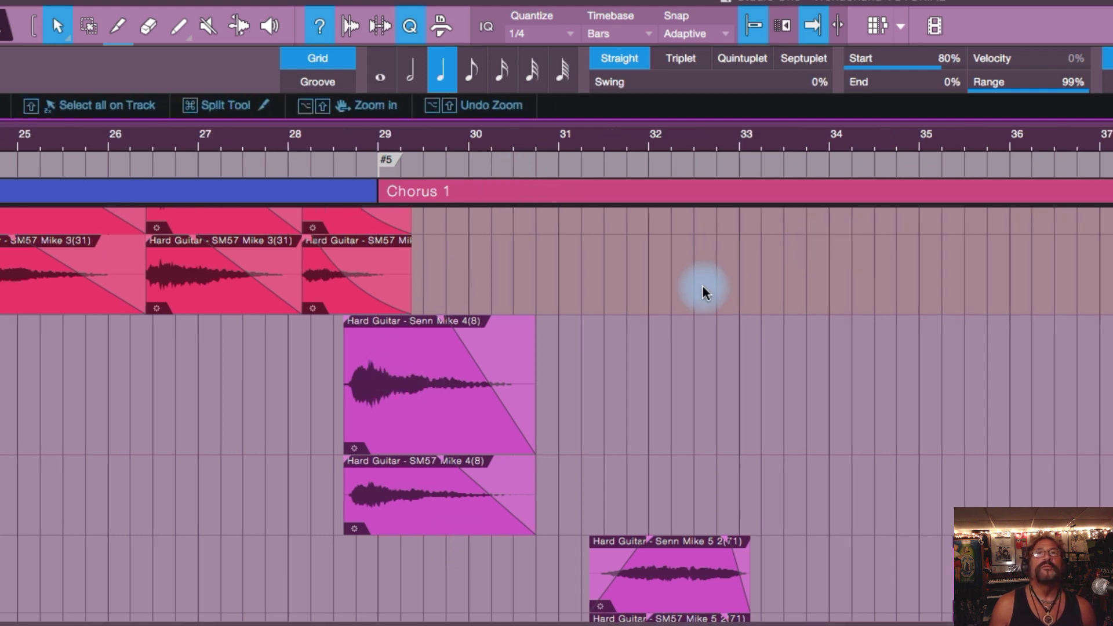
scroll(701, 286, down, 5)
scroll(702, 294, up, 6)
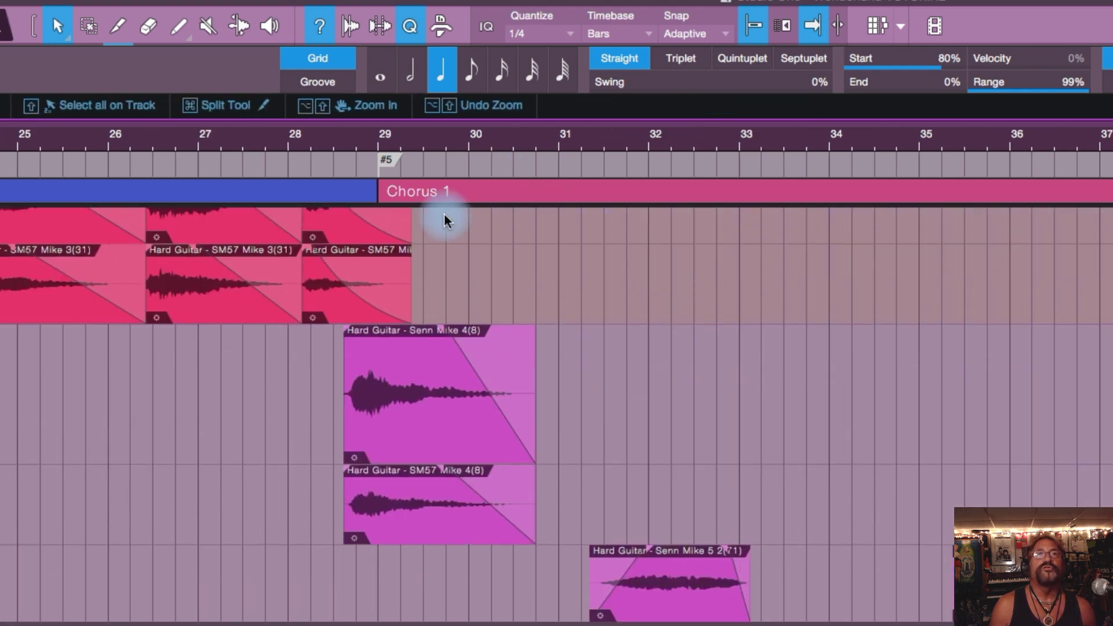
scroll(452, 232, up, 2)
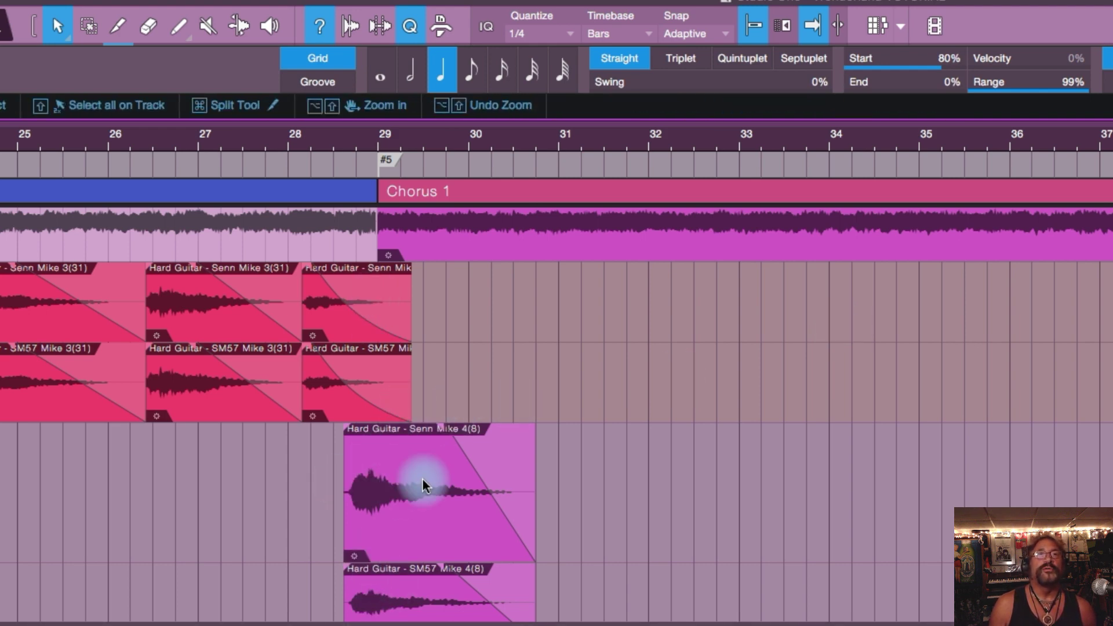
scroll(706, 391, down, 1)
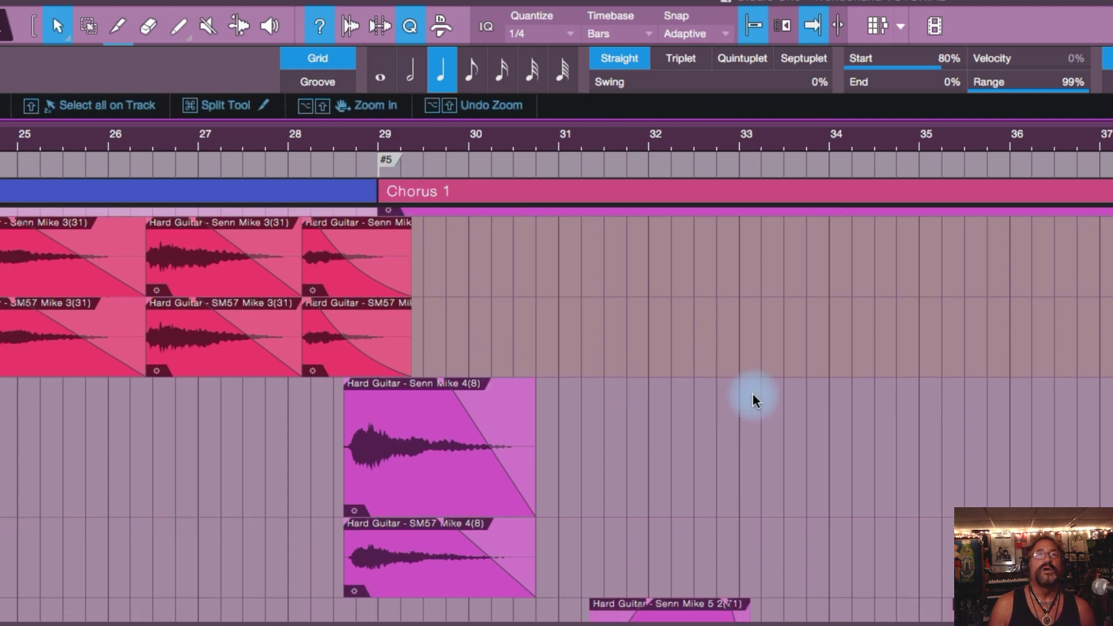
scroll(751, 395, down, 1)
click(419, 387)
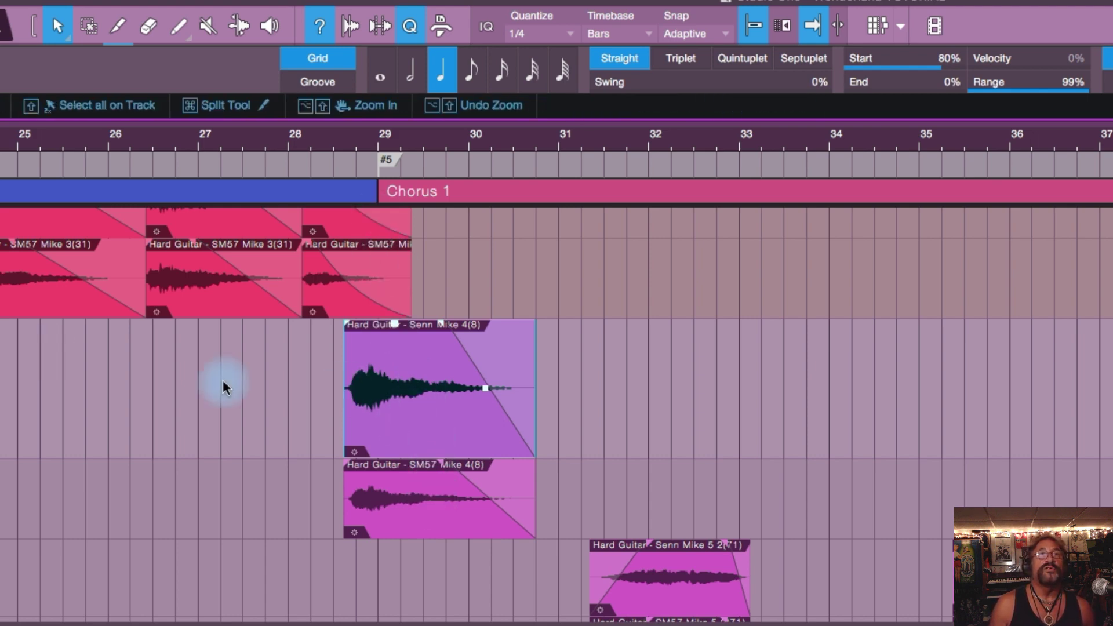
Extend the starts of both Hard Guitar 4(8) events in the pasted Chorus 1 back past the middle of bar 11, fine-tuning with snapping off
drag(377, 621, 221, 622)
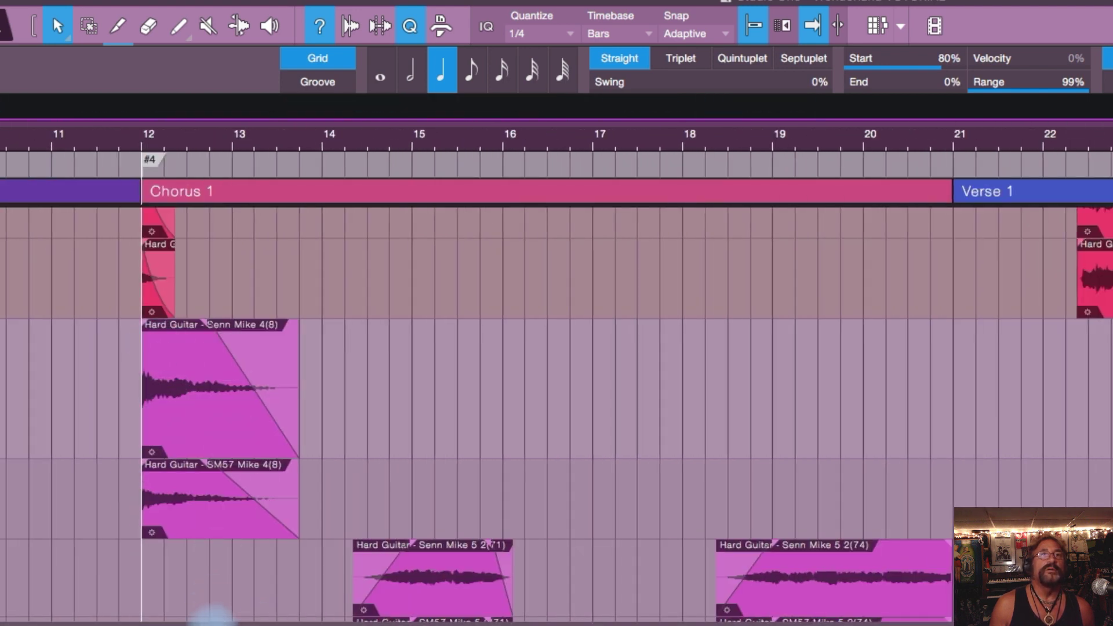
scroll(212, 615, left, 3)
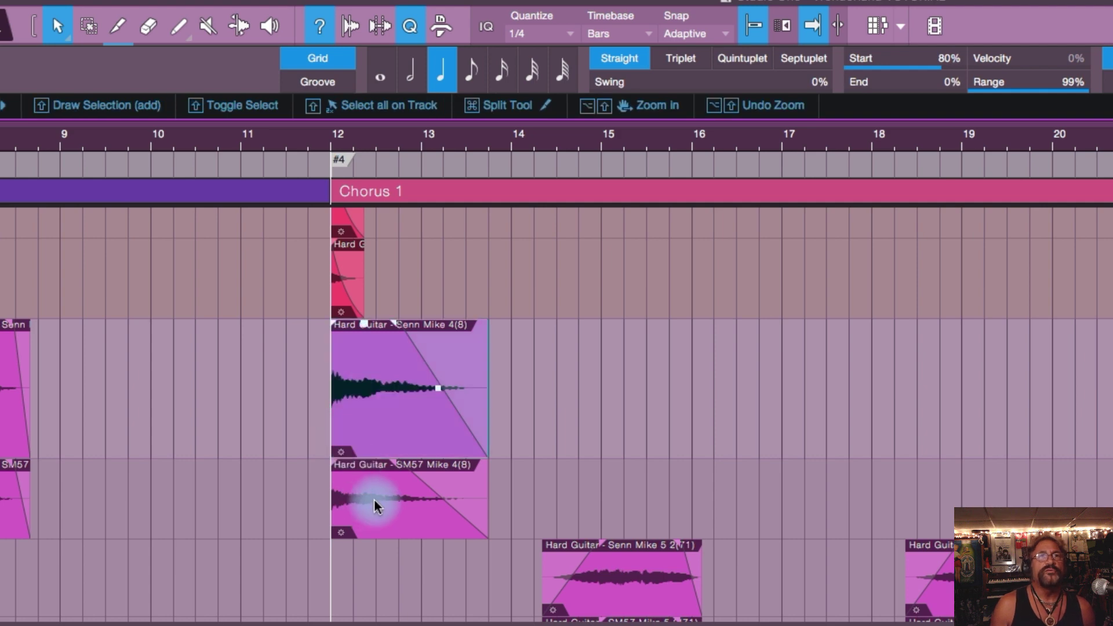
shift+click(374, 502)
drag(332, 397, 286, 401)
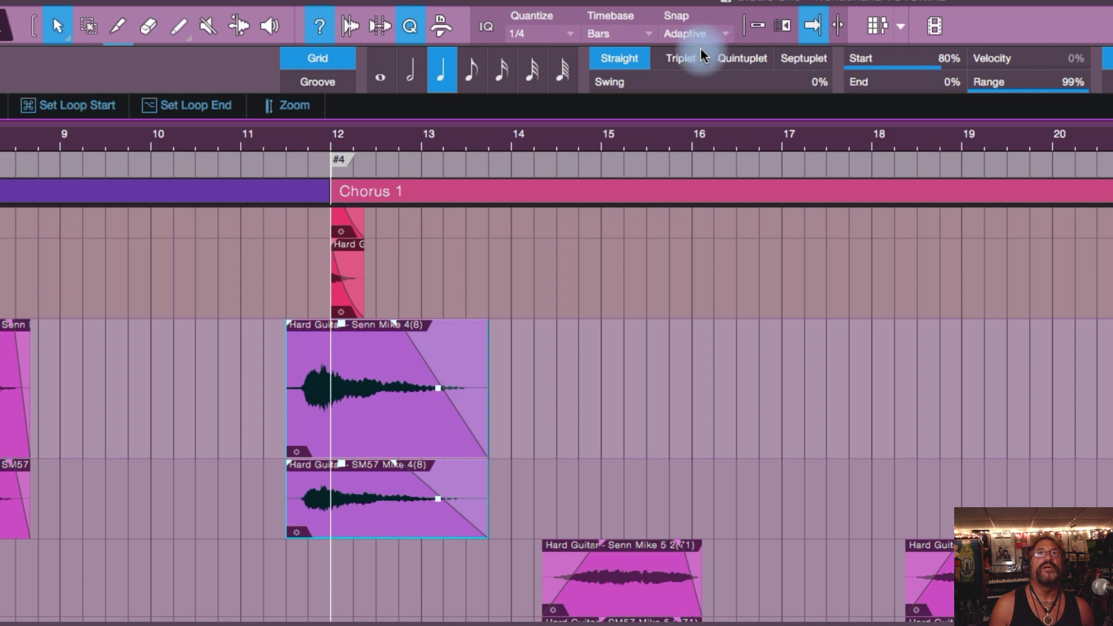
drag(286, 392, 293, 395)
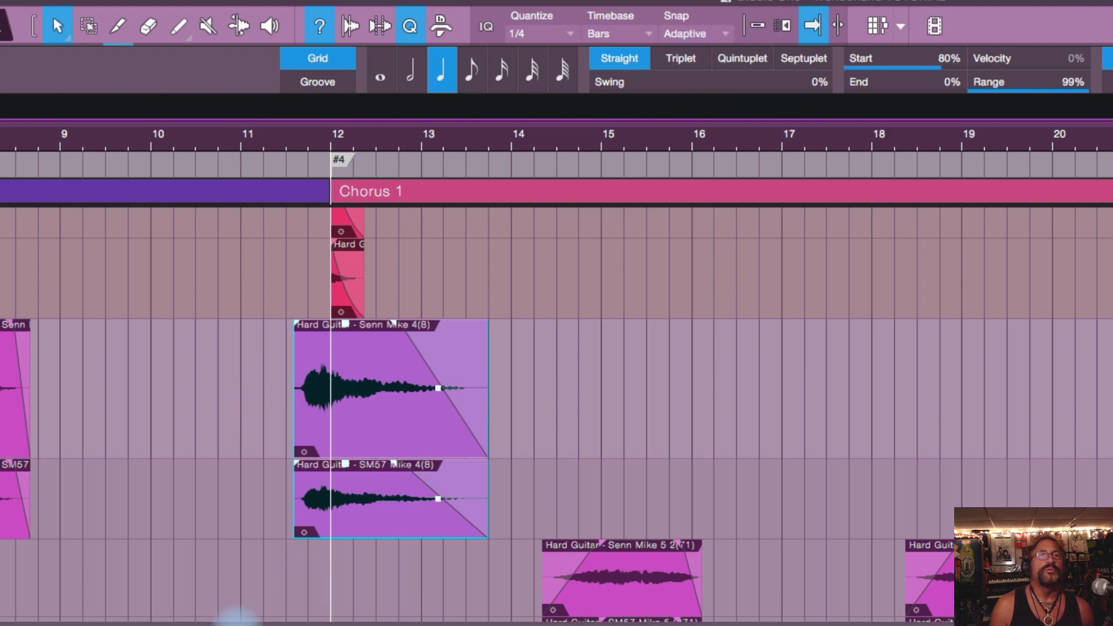
Select both Hard Guitar 4(8) events at the original Chorus 1 and extend their starts back to the middle of bar 28 with snapping on
drag(241, 618, 412, 618)
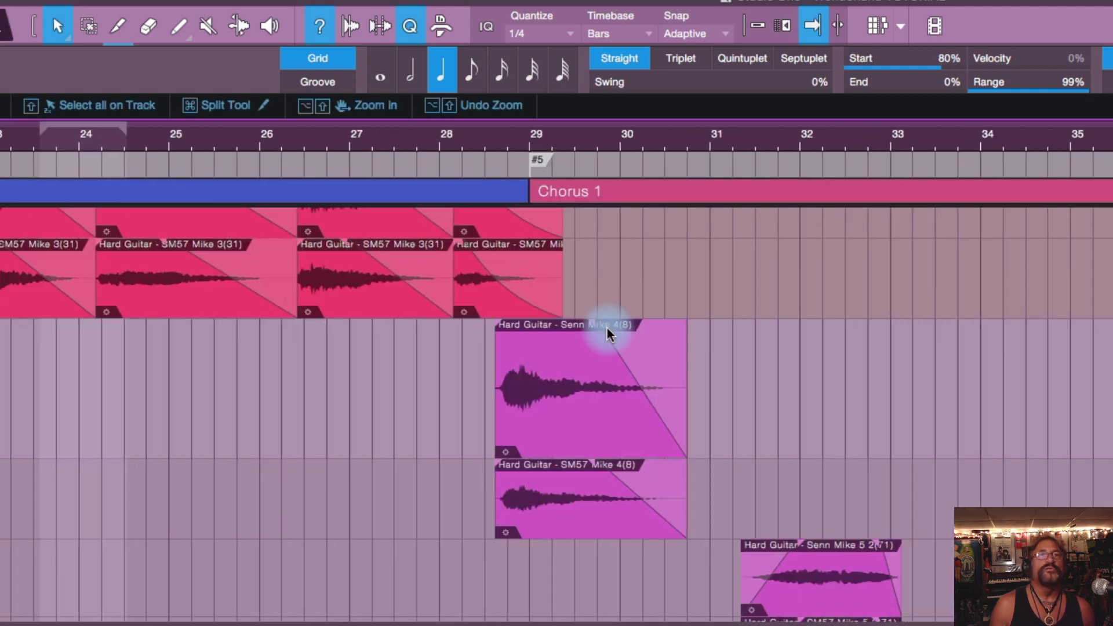
click(587, 356)
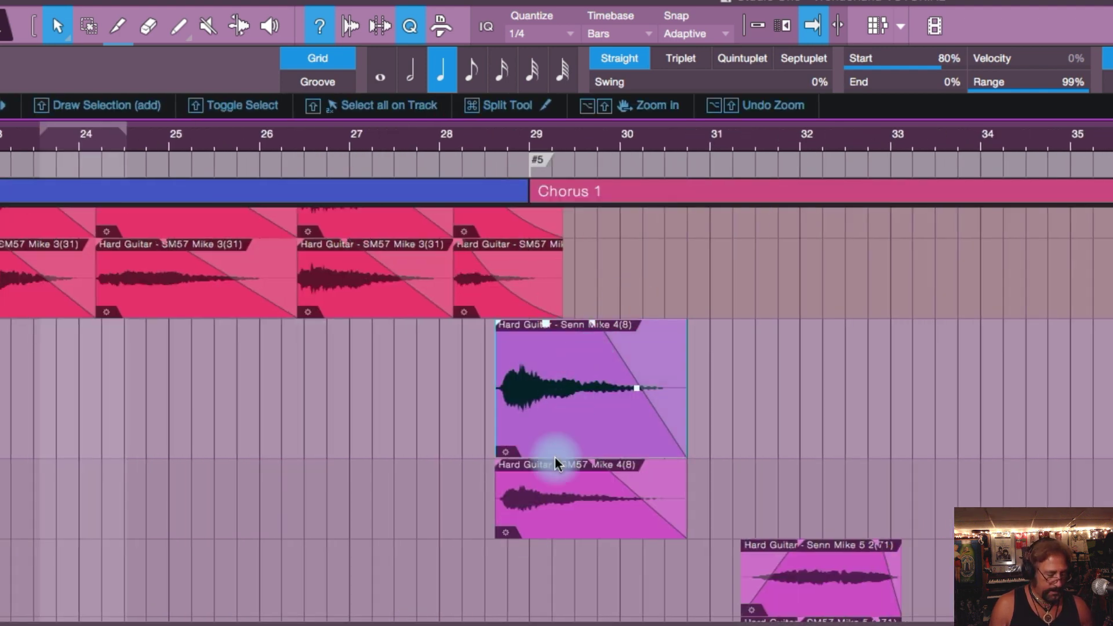
shift+click(540, 498)
click(753, 25)
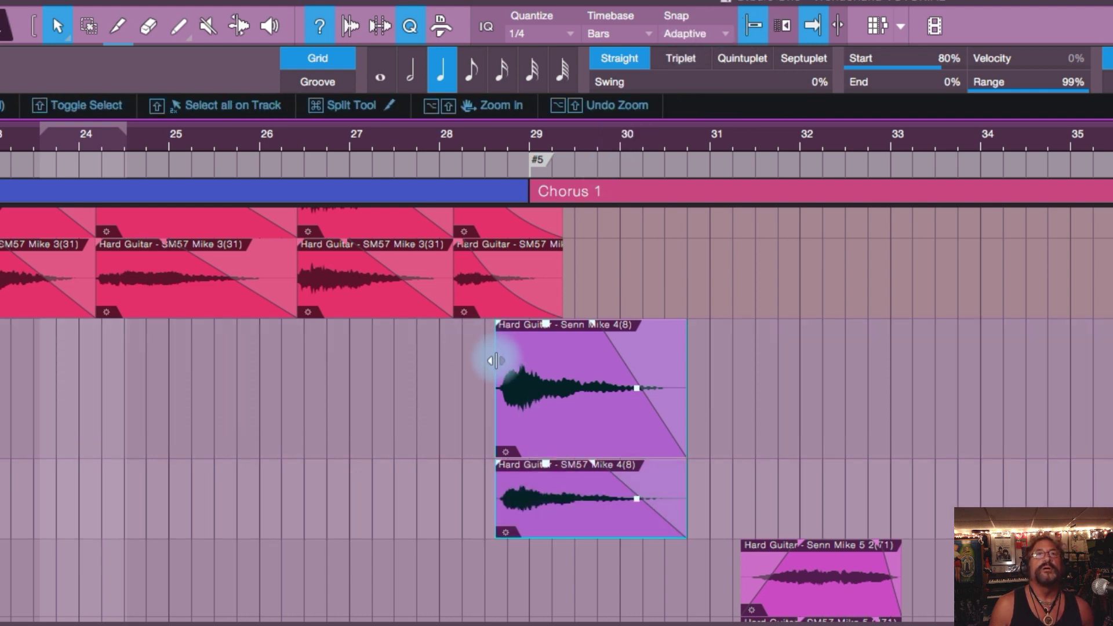
drag(486, 358, 503, 449)
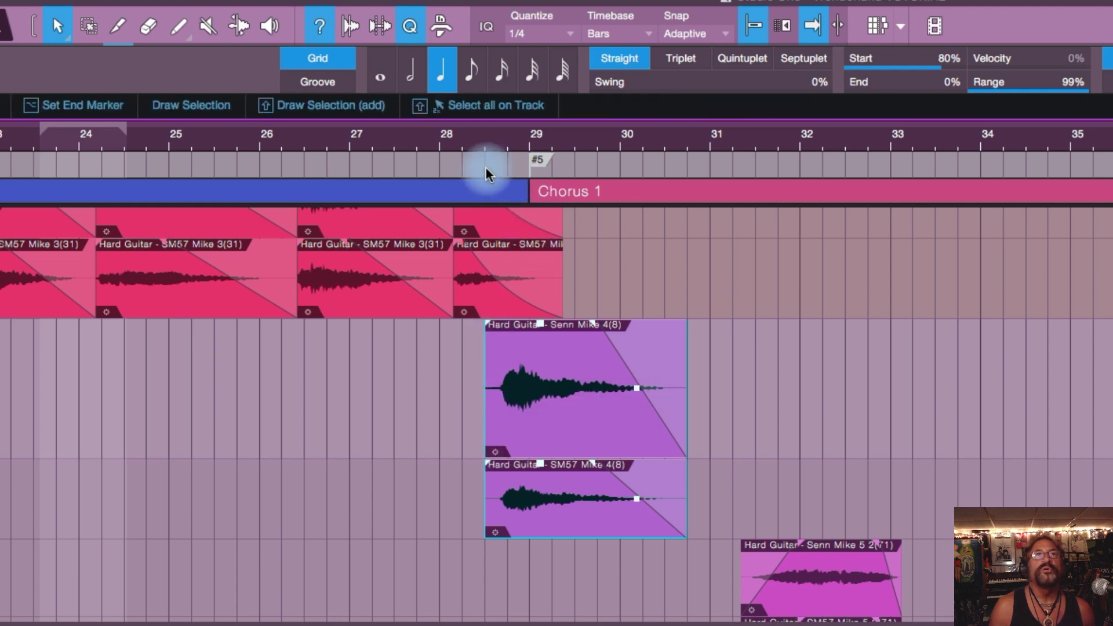
Shift the two Hard Guitar 4(8) events to bar 30 and back, and trim their starts slightly past mid-bar 28 with snapping off
drag(577, 381, 721, 378)
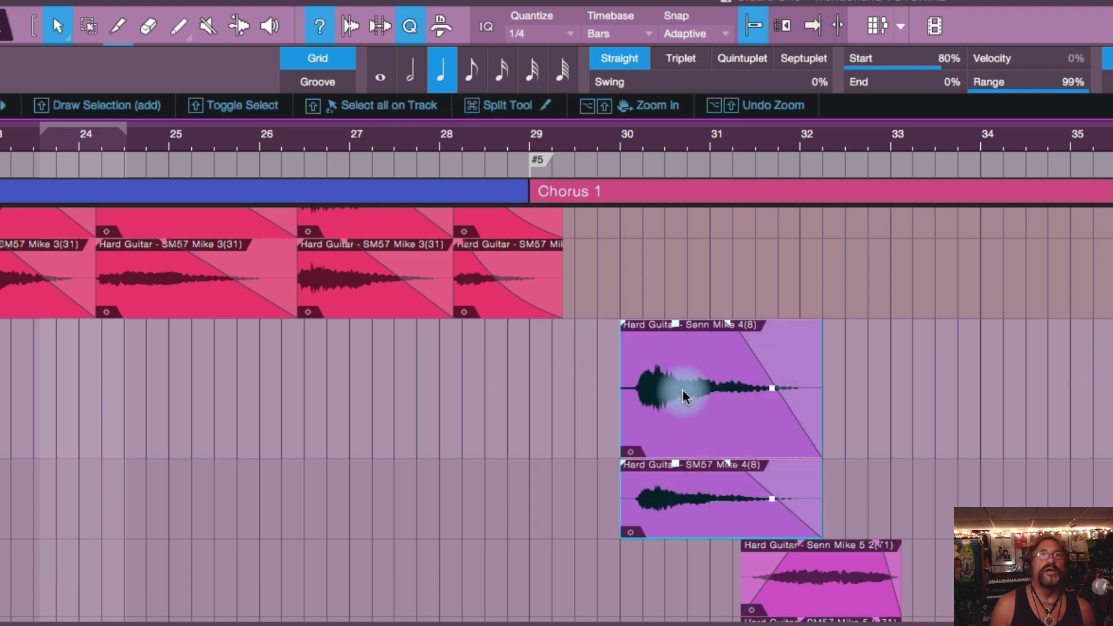
drag(631, 392, 556, 392)
click(753, 26)
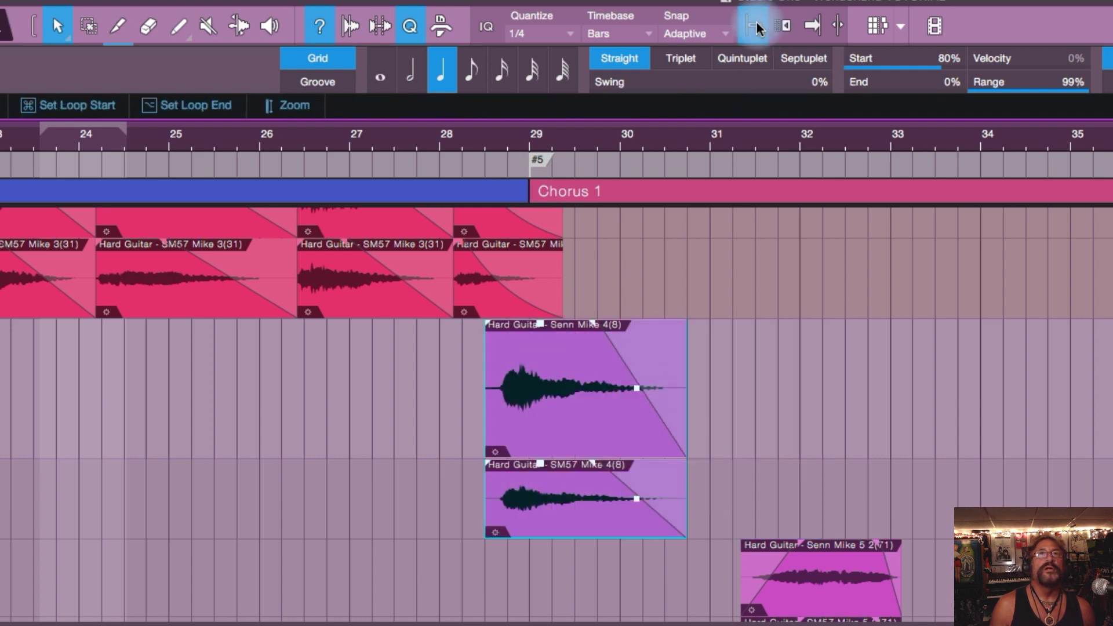
drag(488, 408, 491, 404)
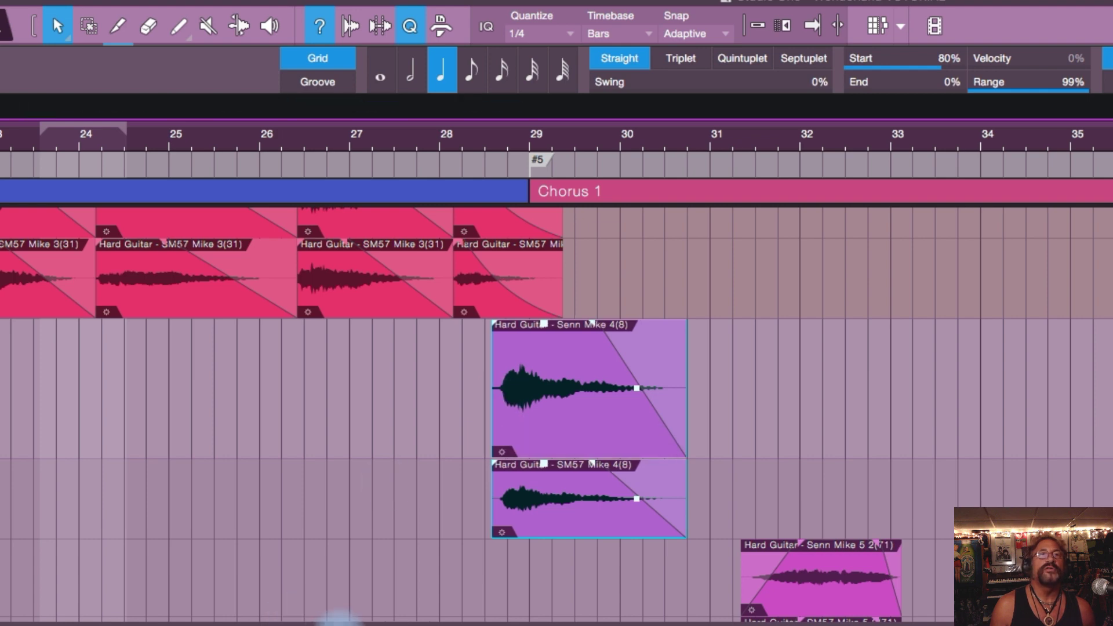
Compare the Hard Guitar events at the starts of the pasted and original Chorus 1 sections, and check the pasted section's other tracks
drag(345, 618, 189, 618)
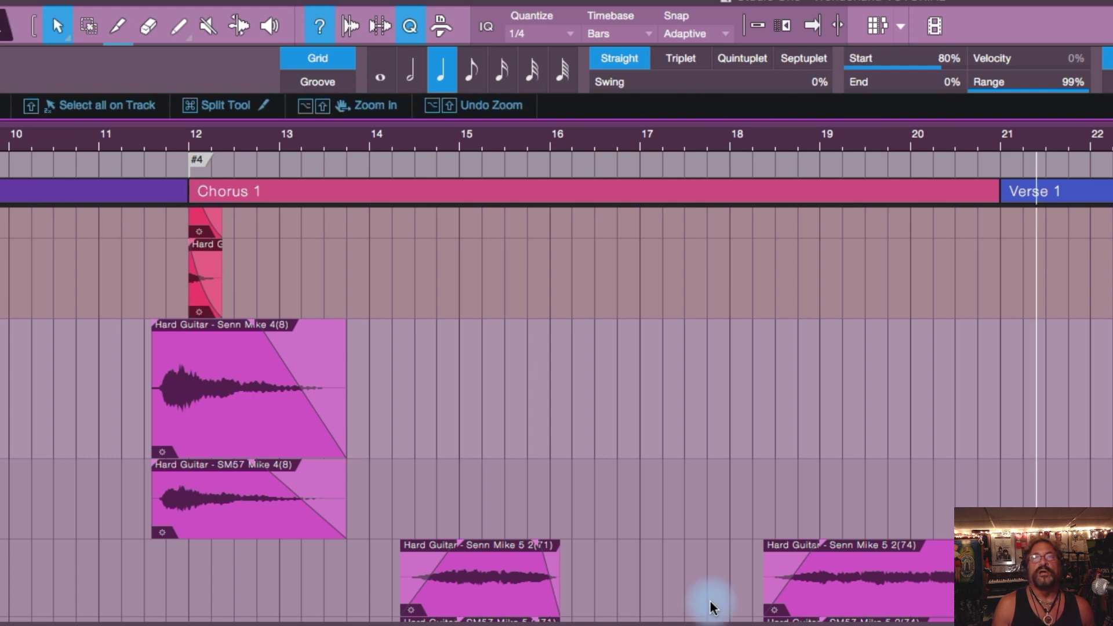
scroll(359, 617, right, 6)
scroll(359, 617, right, 10)
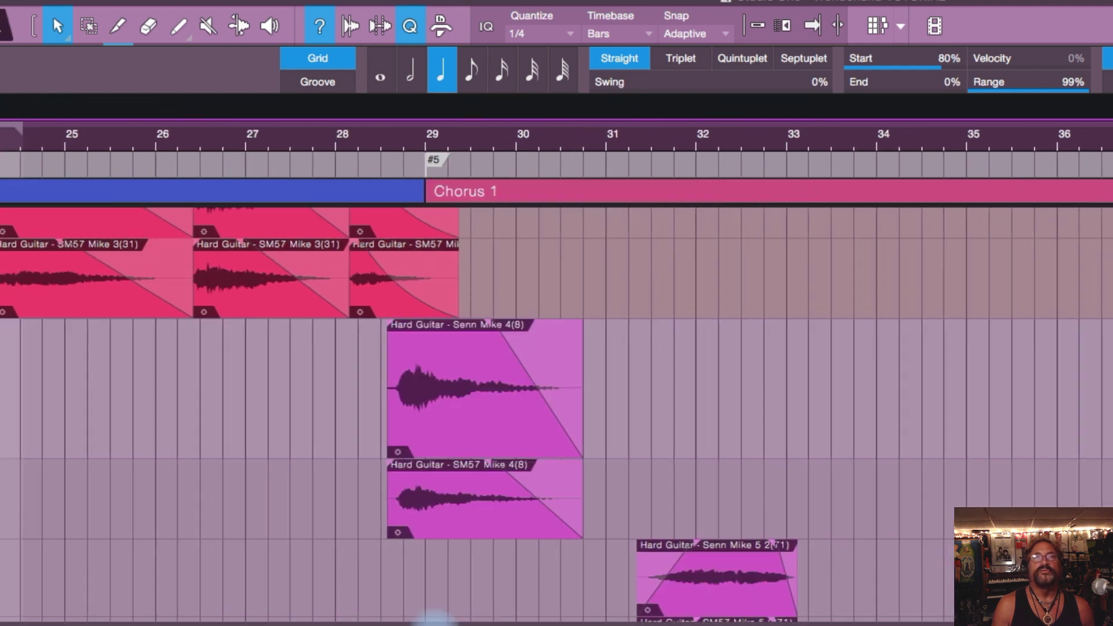
scroll(434, 616, left, 10)
scroll(640, 558, right, 1)
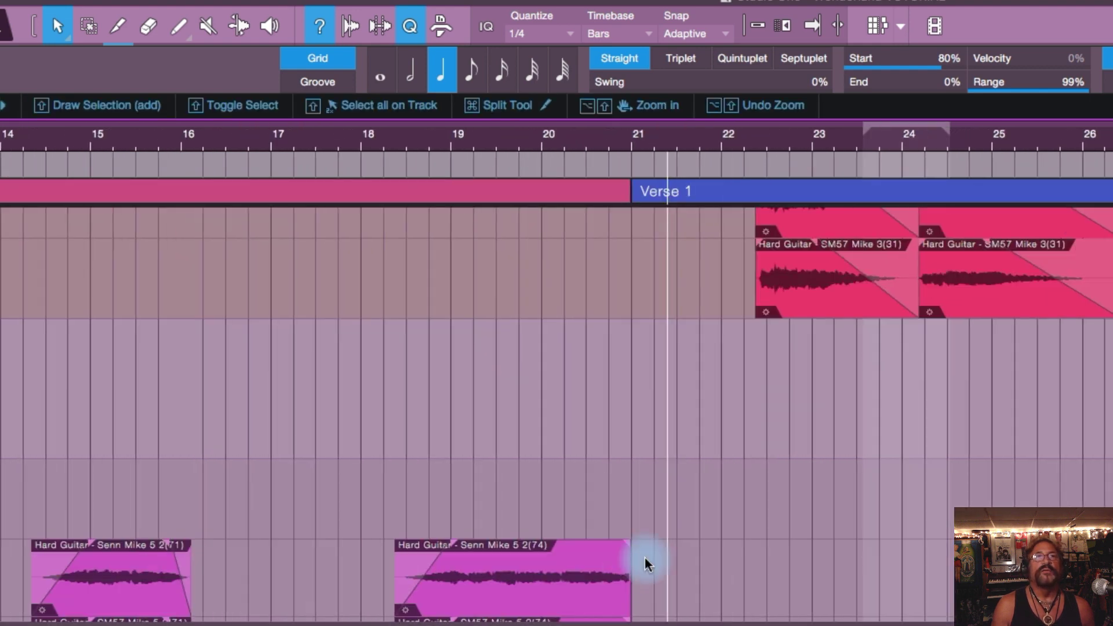
scroll(304, 618, left, 5)
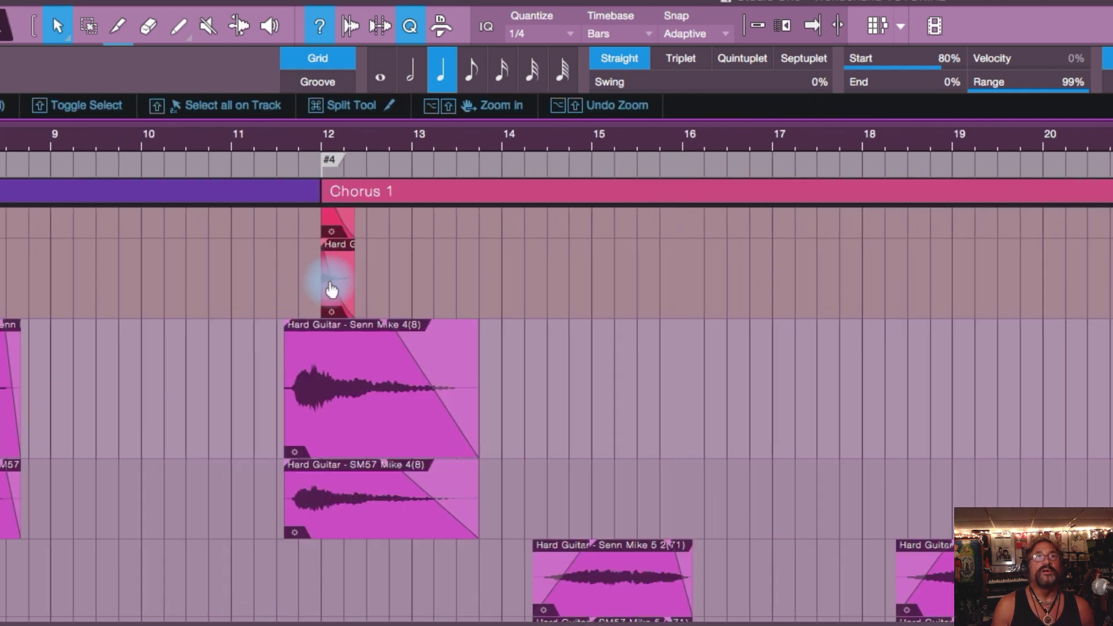
scroll(247, 617, right, 10)
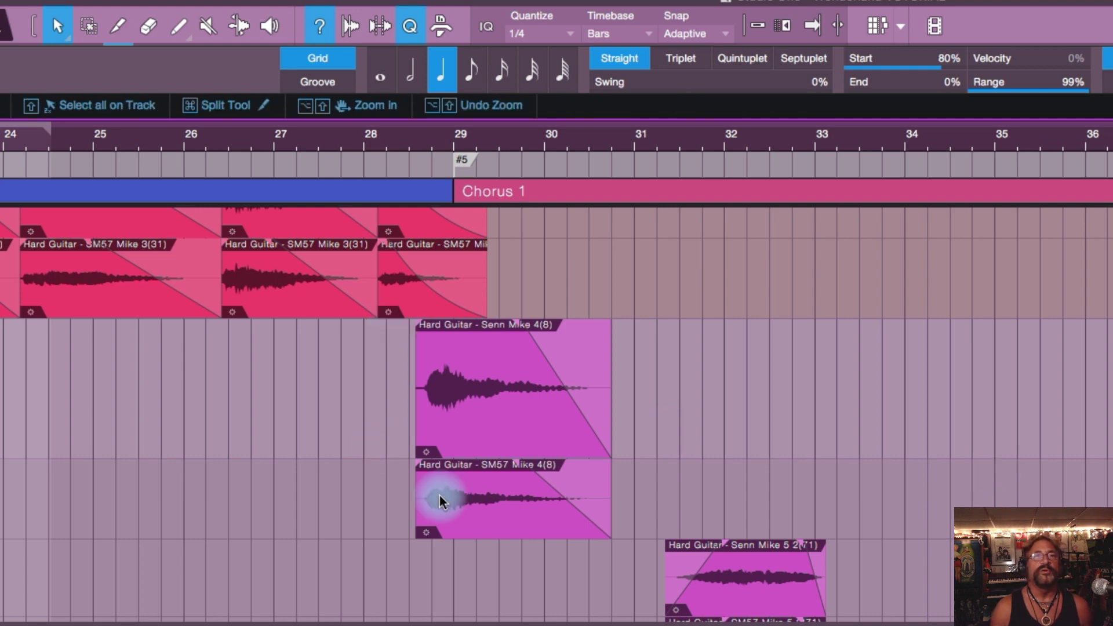
drag(438, 618, 278, 618)
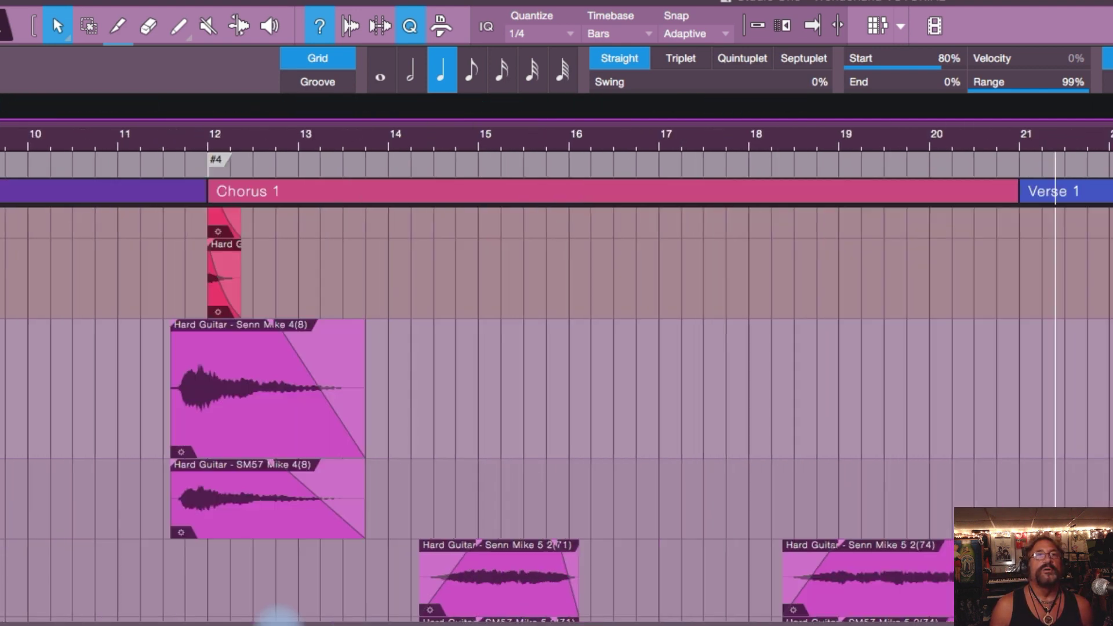
scroll(759, 452, down, 1)
scroll(759, 452, down, 3)
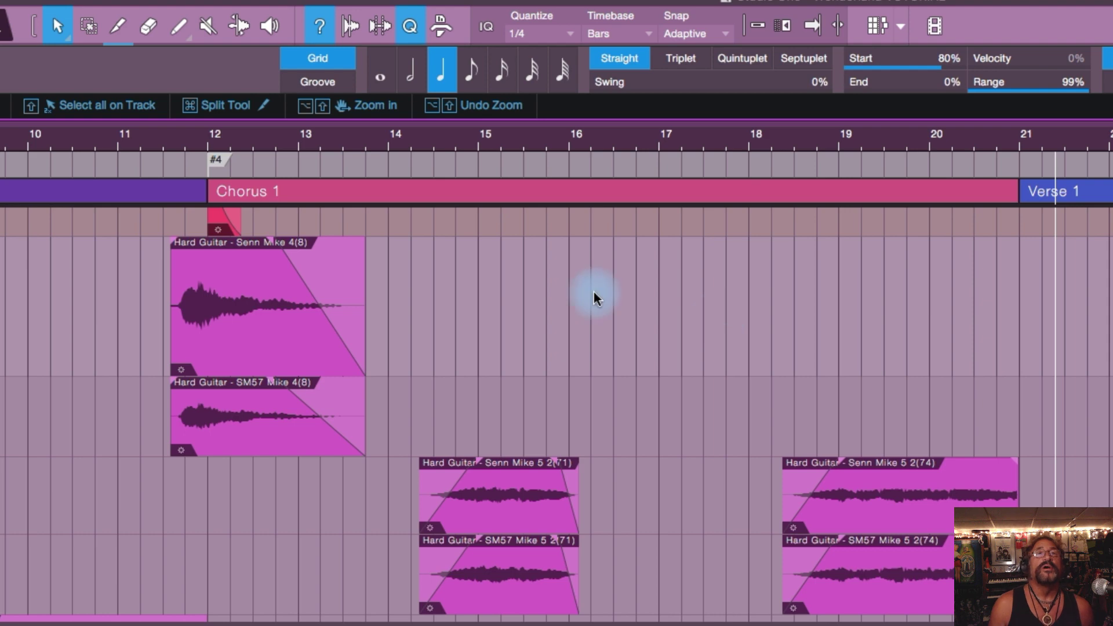
scroll(596, 295, up, 4)
scroll(596, 296, up, 6)
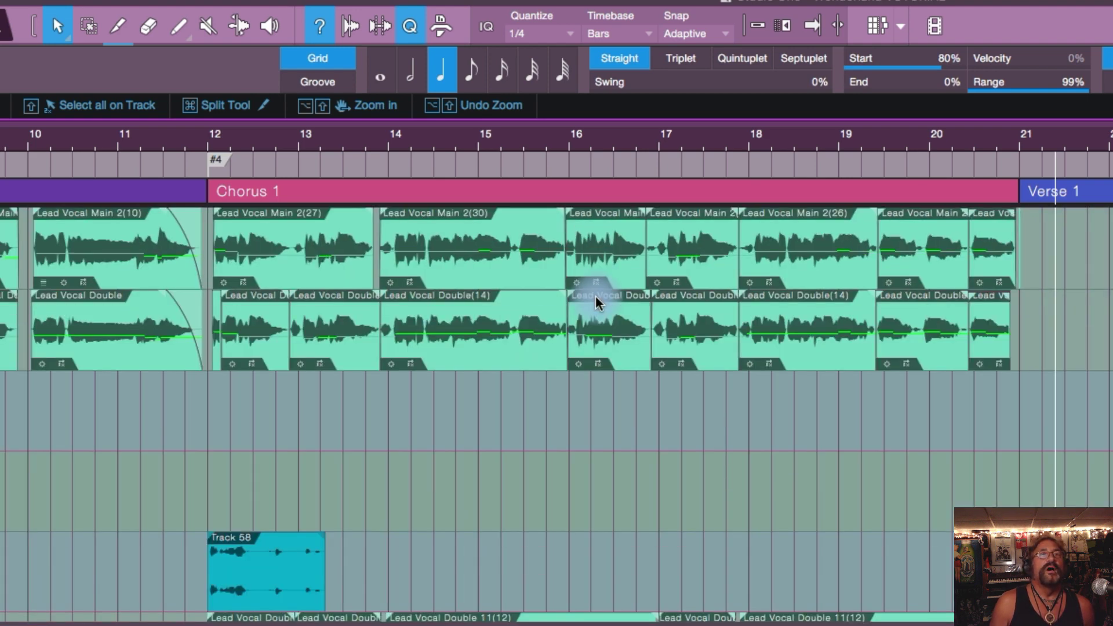
Examine the Select Events in Section command for the Chorus 1 section at bar 12 without applying it
right_click(447, 191)
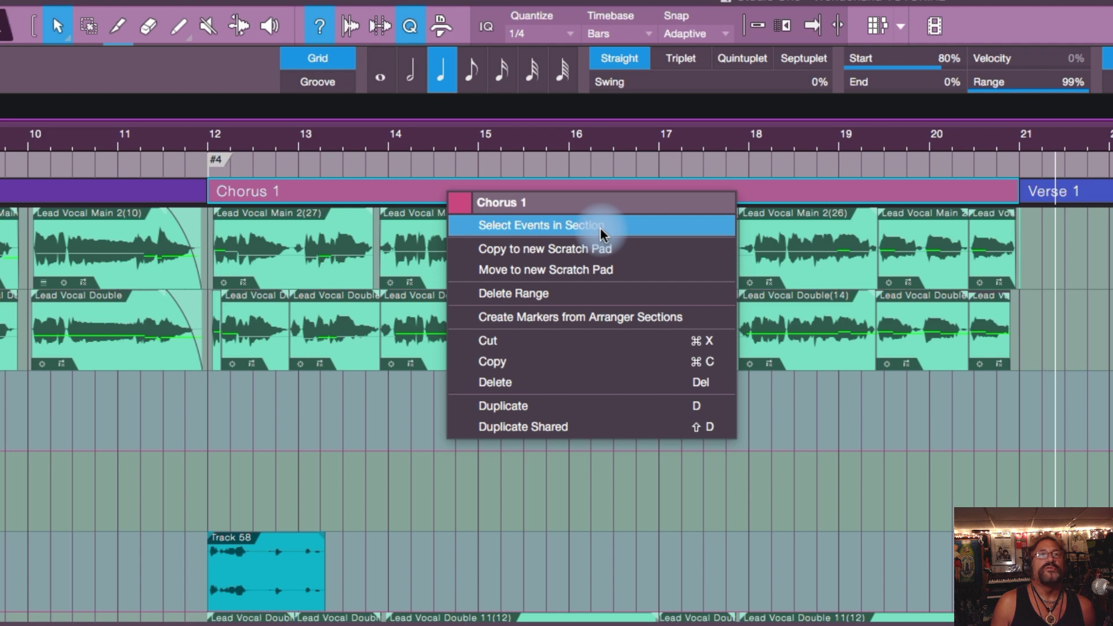
click(795, 436)
drag(634, 431, 859, 265)
drag(846, 493, 791, 499)
click(481, 443)
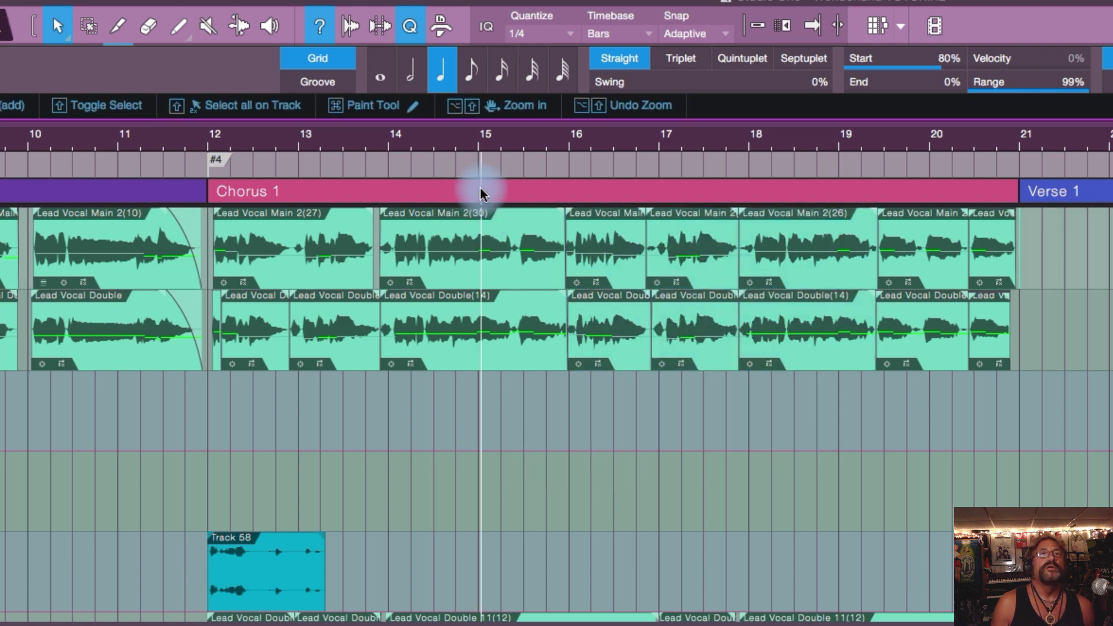
Review the Scratch Pad and Delete Range commands for the Chorus 1 section at bar 12, leaving the section as it is
click(479, 186)
right_click(479, 186)
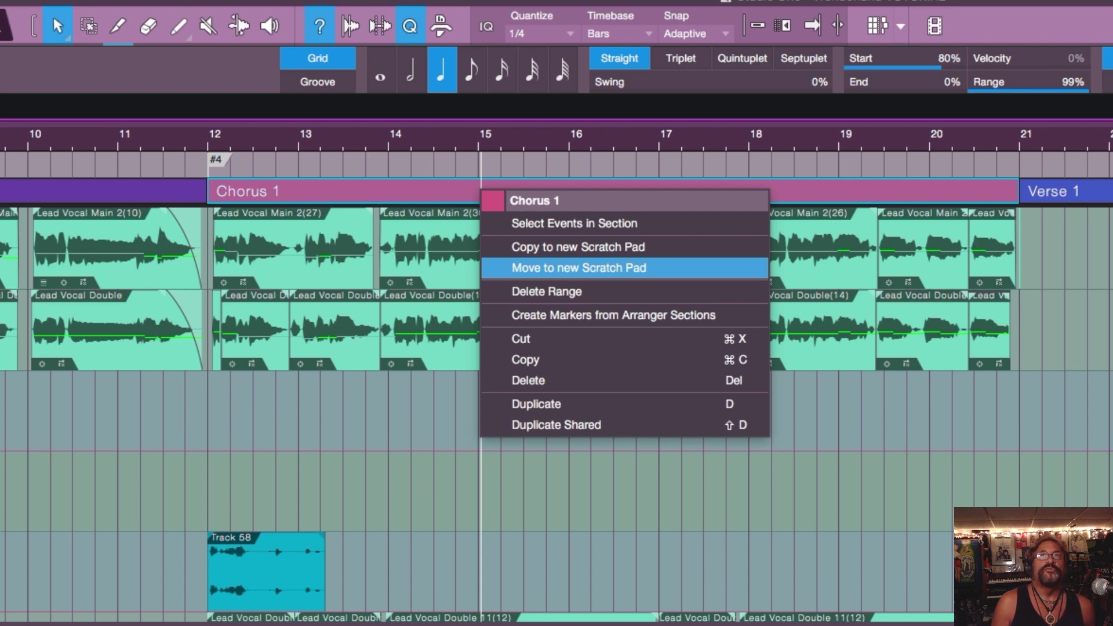
key(Down)
key(Down)
key(Down)
key(Down)
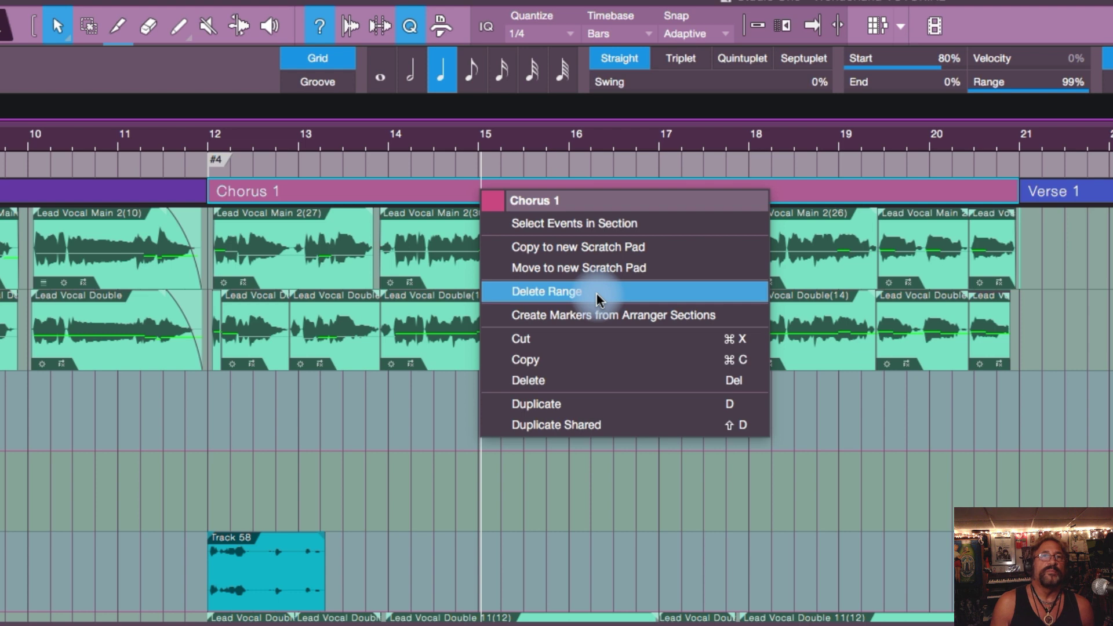
click(350, 423)
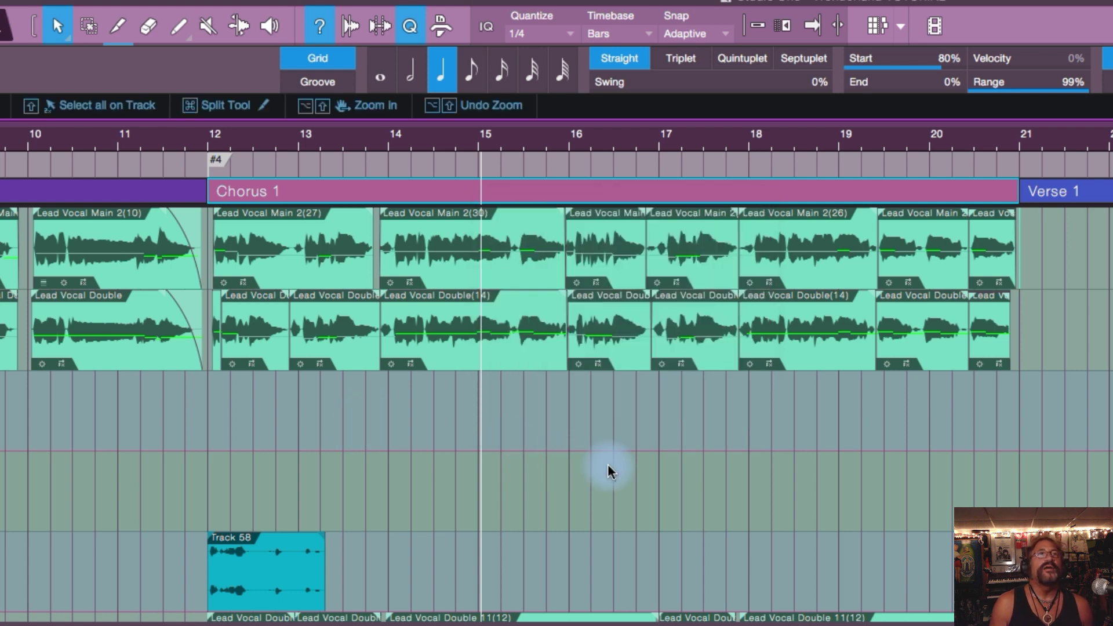